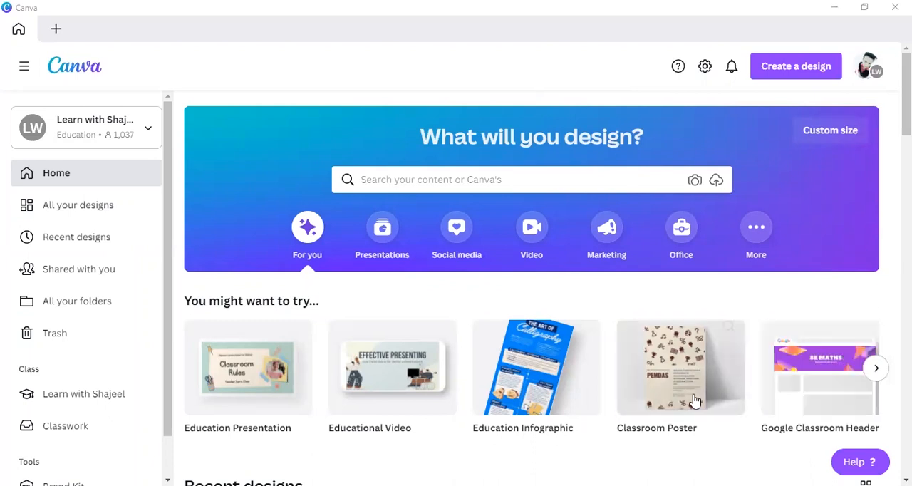
# Step: Browse the suggested design types and the Marketing category's popular, online ad and print ad formats
pyautogui.click(879, 369)
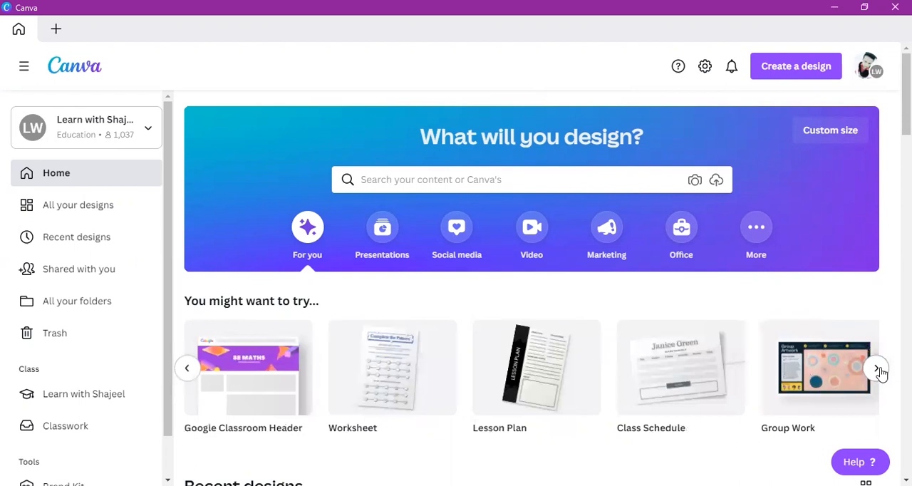
pyautogui.click(877, 369)
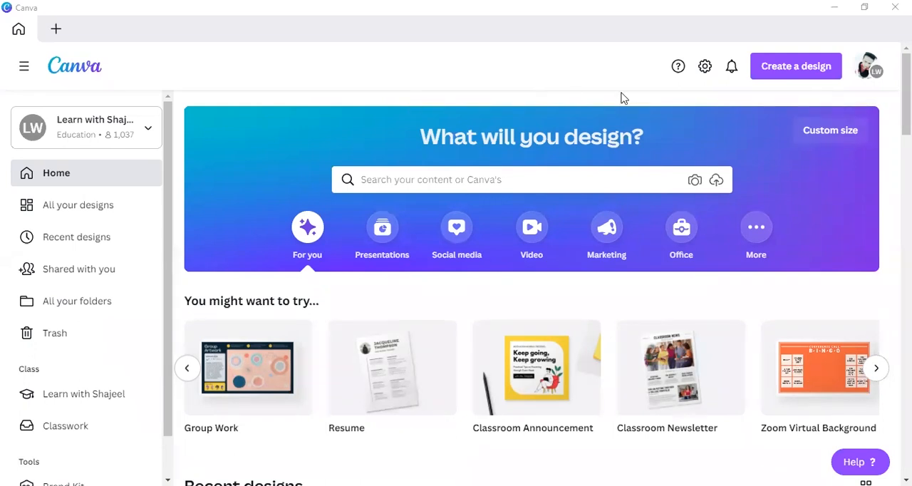
pyautogui.click(599, 225)
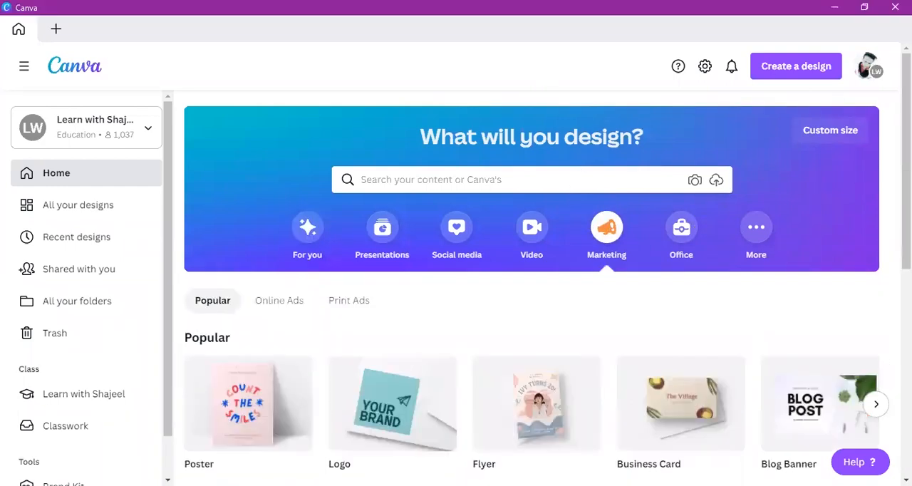
pyautogui.scroll(-1, 599, 225)
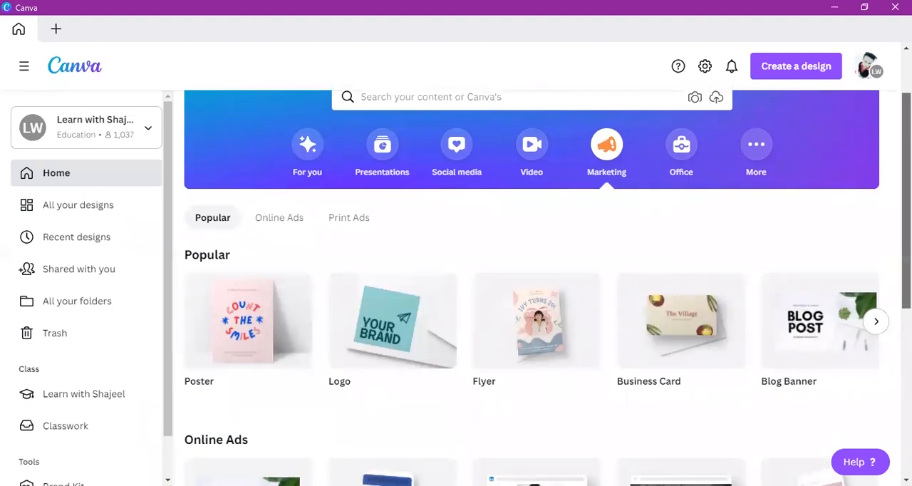
pyautogui.scroll(-1, 532, 285)
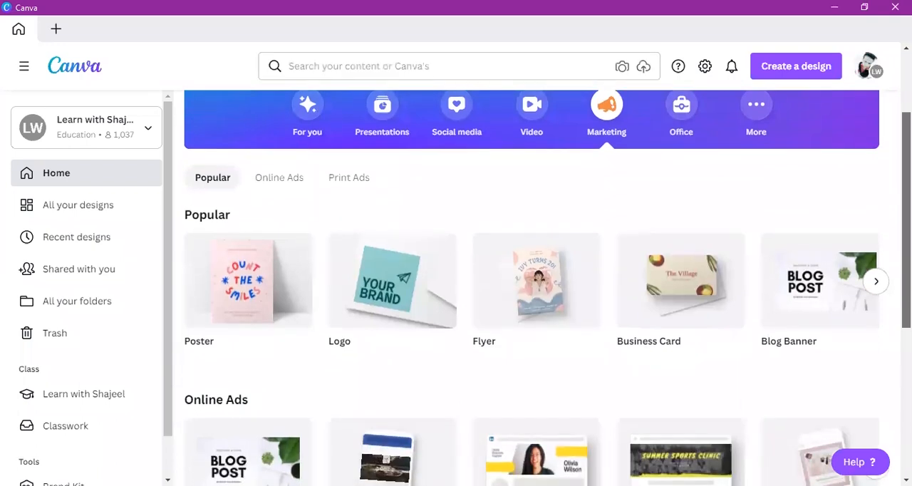
pyautogui.scroll(-1, 532, 285)
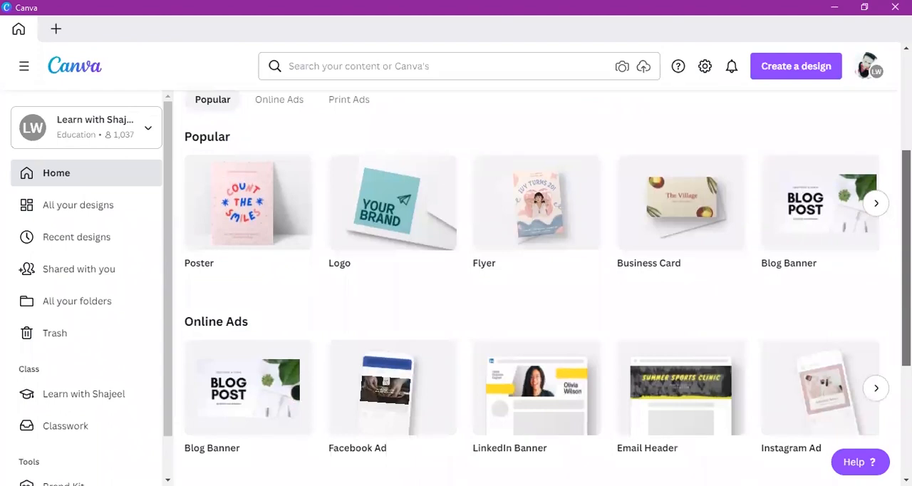
pyautogui.scroll(-2, 531, 285)
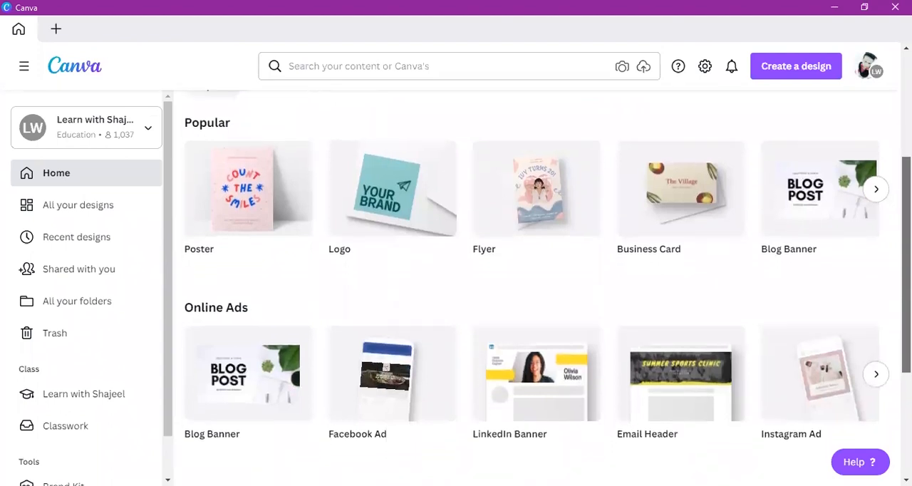
pyautogui.scroll(-2, 532, 285)
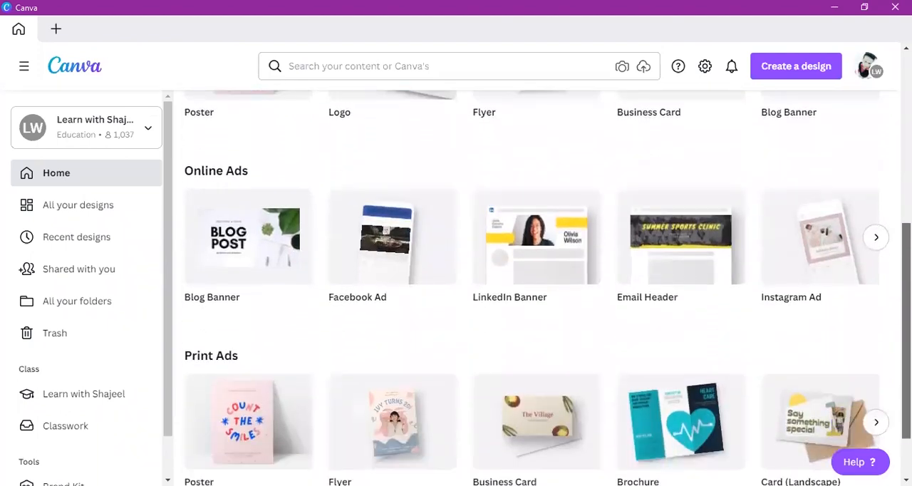
pyautogui.scroll(5, 321, 217)
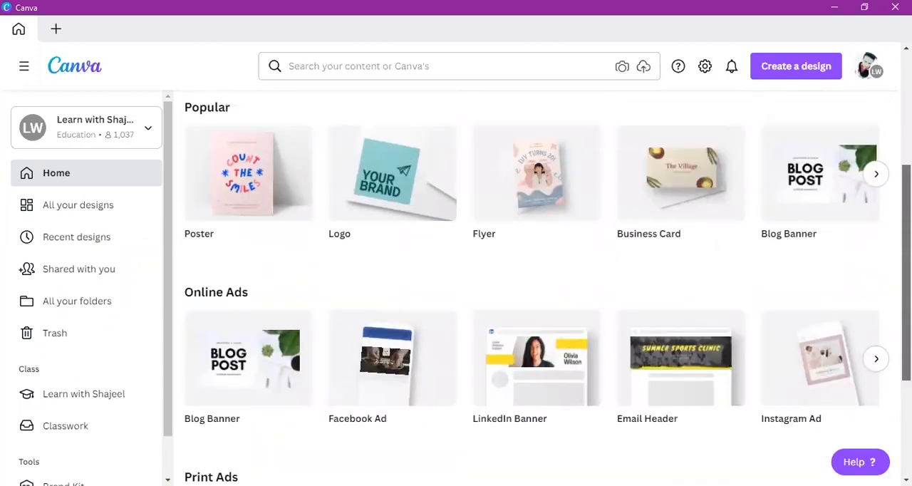
pyautogui.scroll(2, 322, 218)
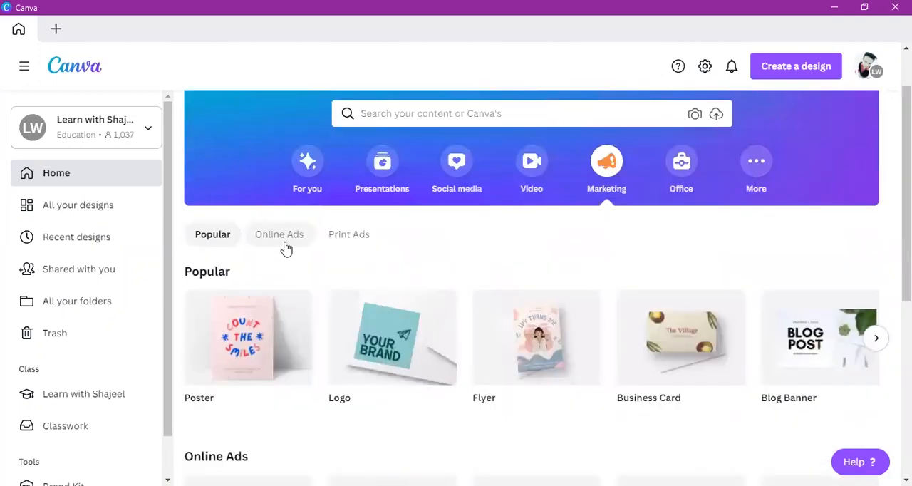
# Step: Look through the Online Ads design formats in the Marketing category
pyautogui.click(285, 245)
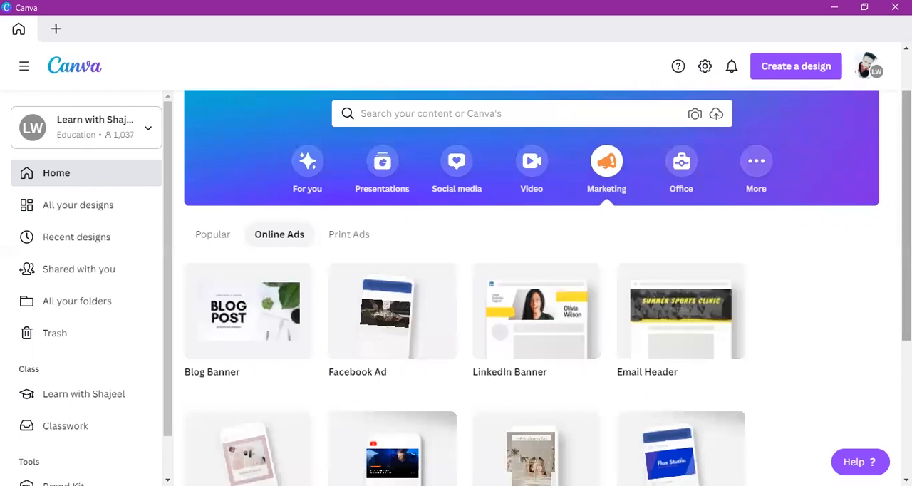
pyautogui.scroll(-3, 532, 286)
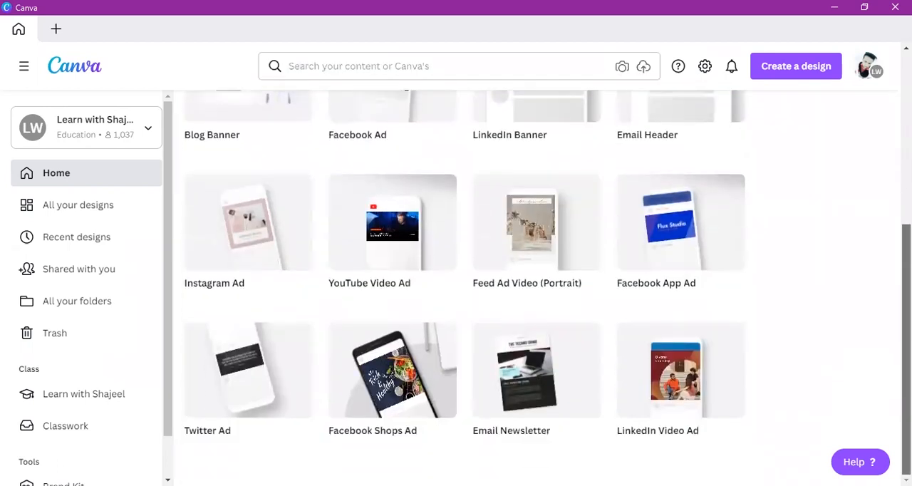
pyautogui.scroll(3, 532, 285)
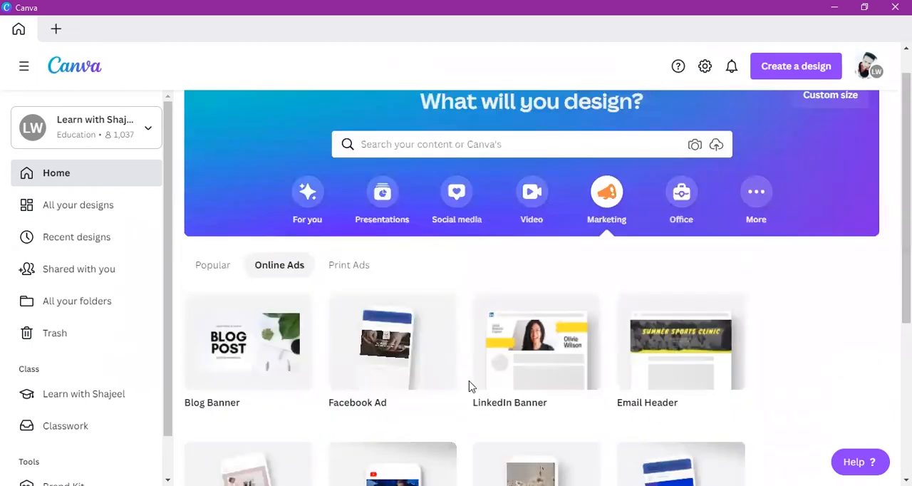
# Step: Create a blank Poster from the Print Ads formats and dismiss the sharing pop-up
pyautogui.click(365, 265)
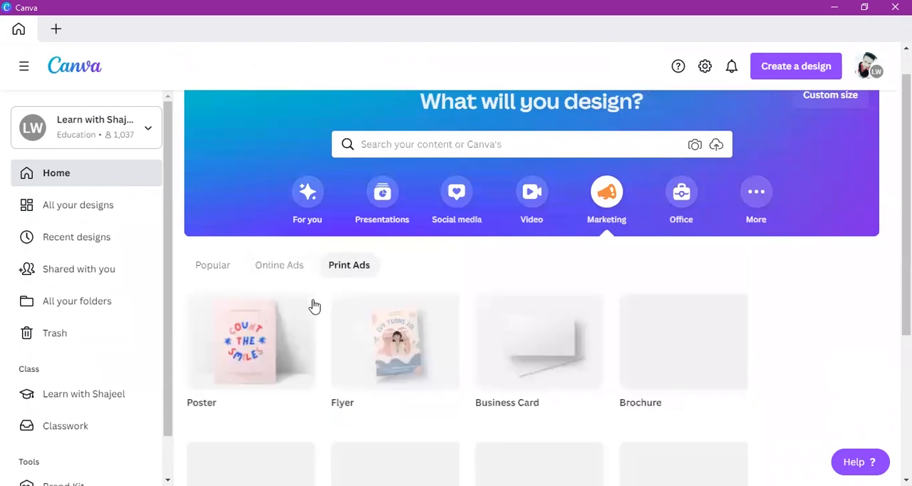
pyautogui.click(233, 364)
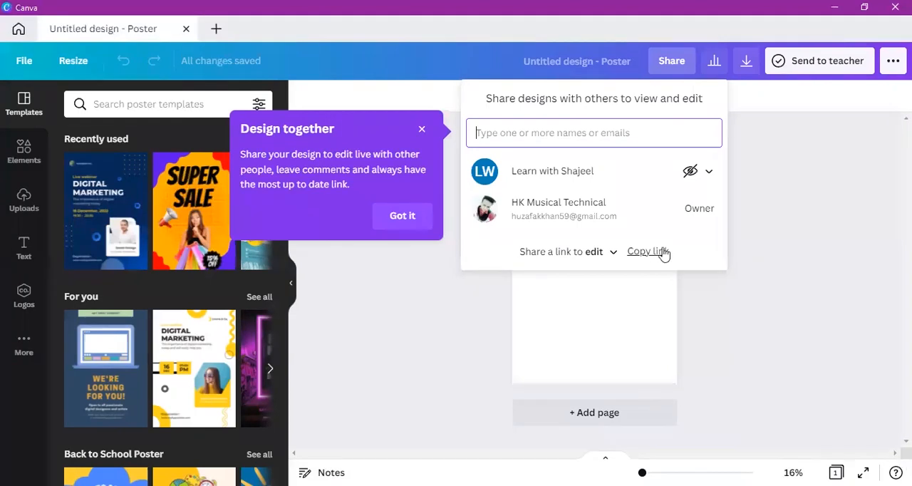
pyautogui.click(799, 336)
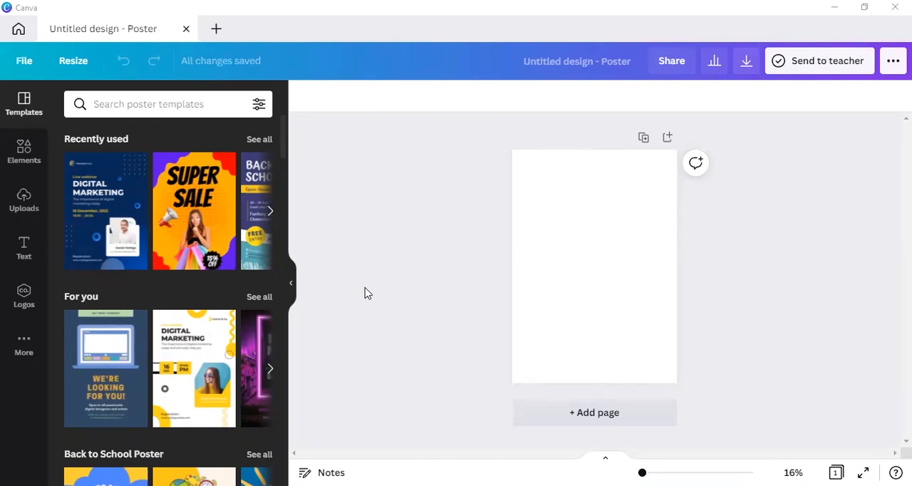
# Step: Examine the text styles and recently used font combinations available for the poster
pyautogui.click(590, 245)
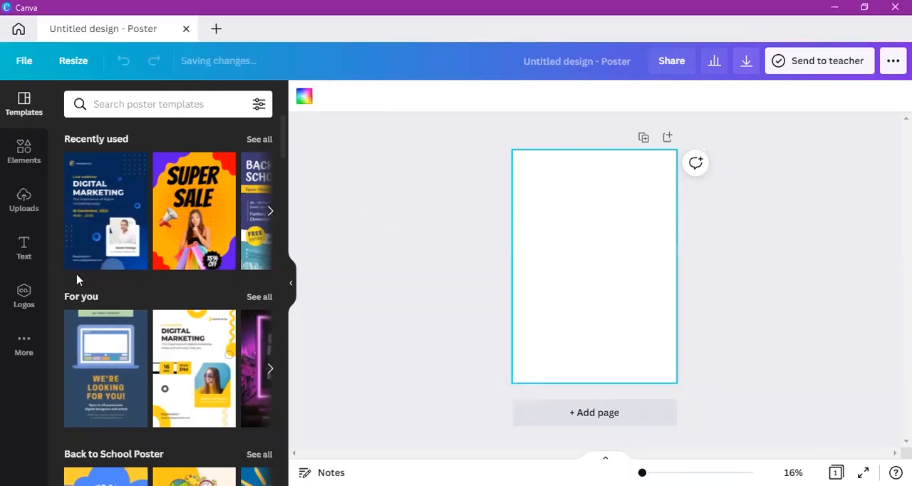
pyautogui.click(25, 261)
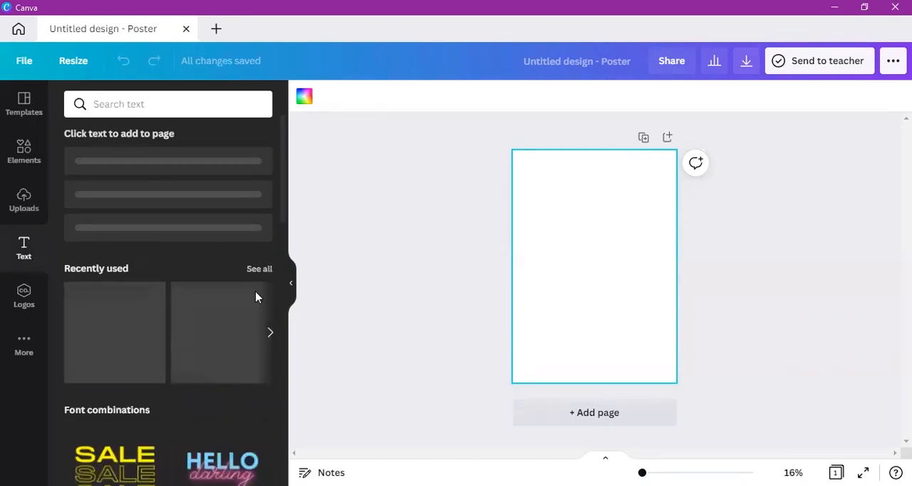
pyautogui.click(271, 332)
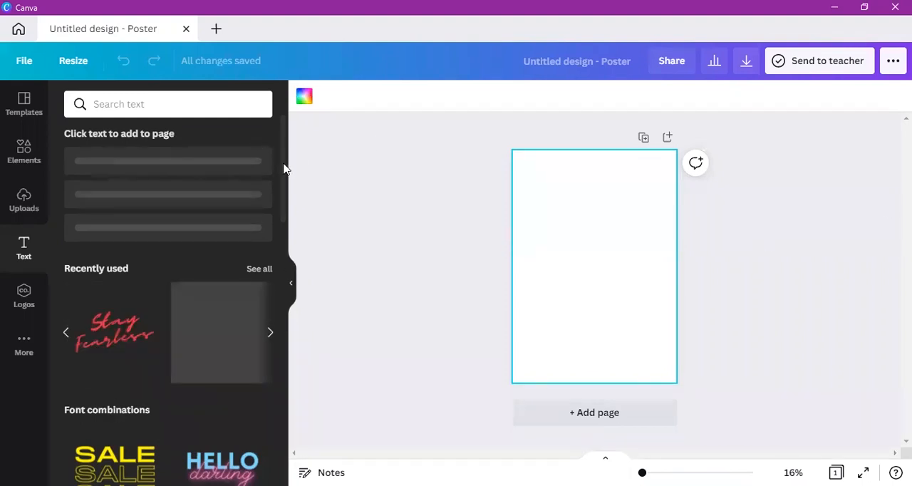
pyautogui.scroll(-5, 281, 281)
pyautogui.moveTo(282, 265); pyautogui.dragTo(291, 137)
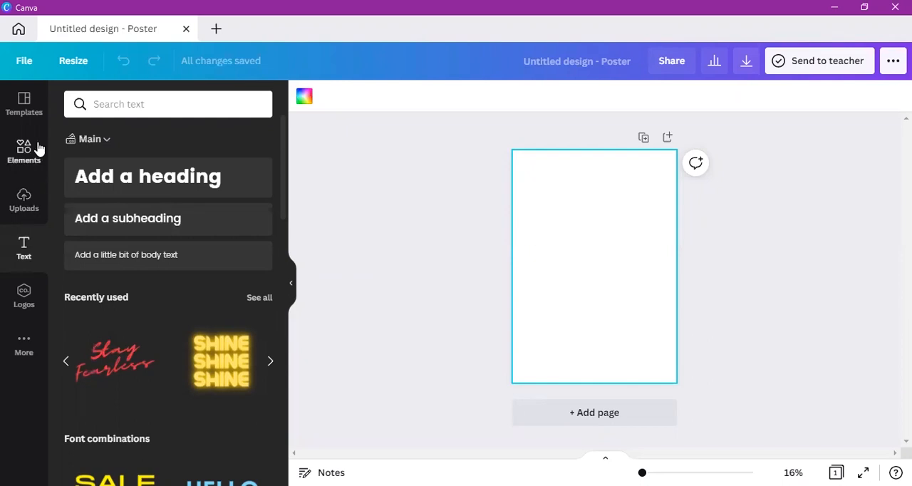
# Step: Apply the white and yellow Digital Marketing webinar template from the "For you" collection to the blank poster
pyautogui.click(25, 101)
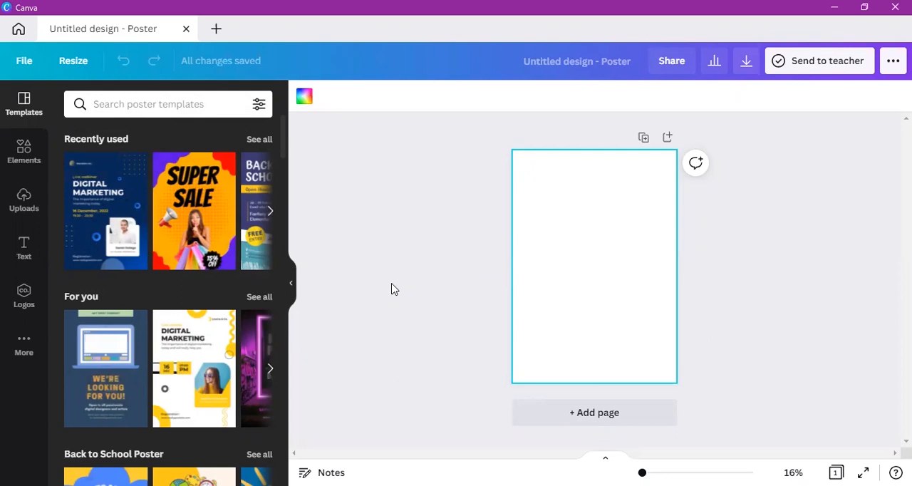
pyautogui.click(268, 299)
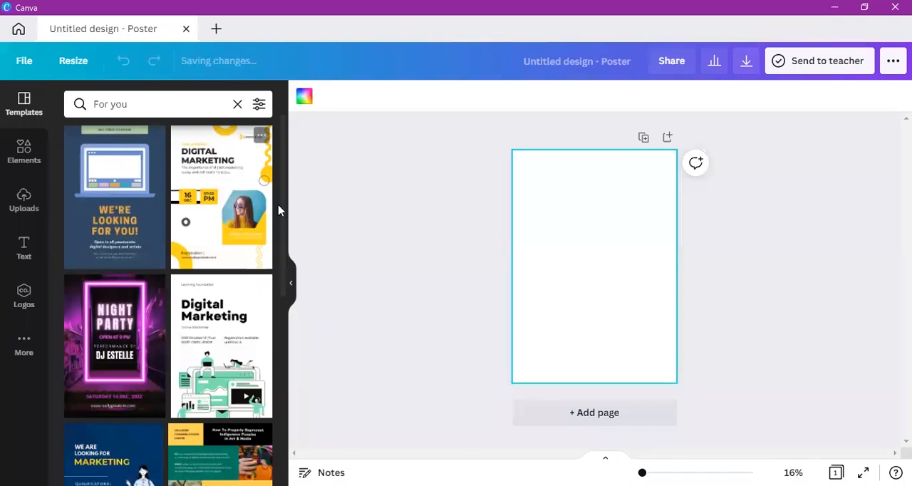
pyautogui.moveTo(282, 235); pyautogui.dragTo(295, 64)
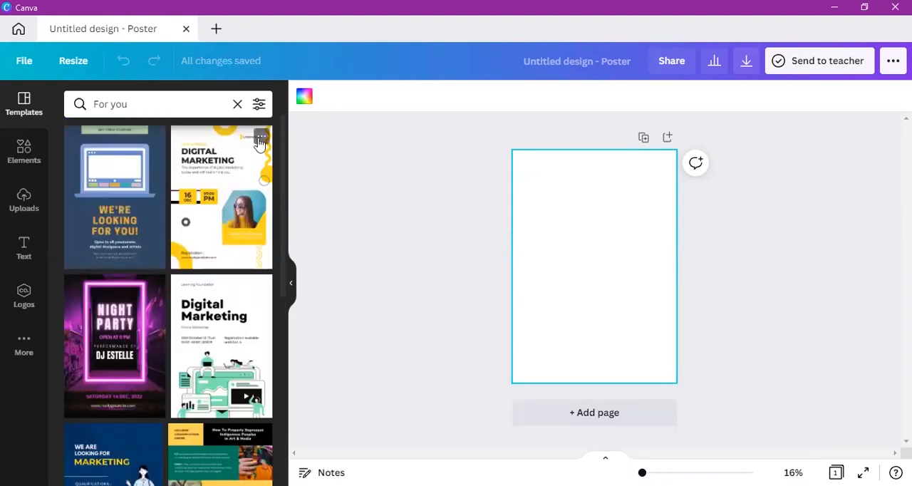
pyautogui.click(232, 204)
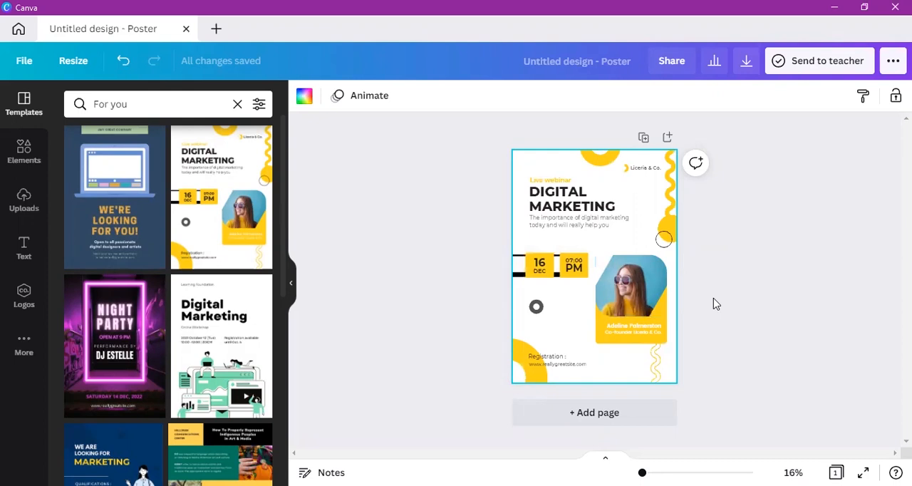
# Step: Delete the woman's photo from its frame and nudge the empty frame slightly up and to the left
pyautogui.click(633, 272)
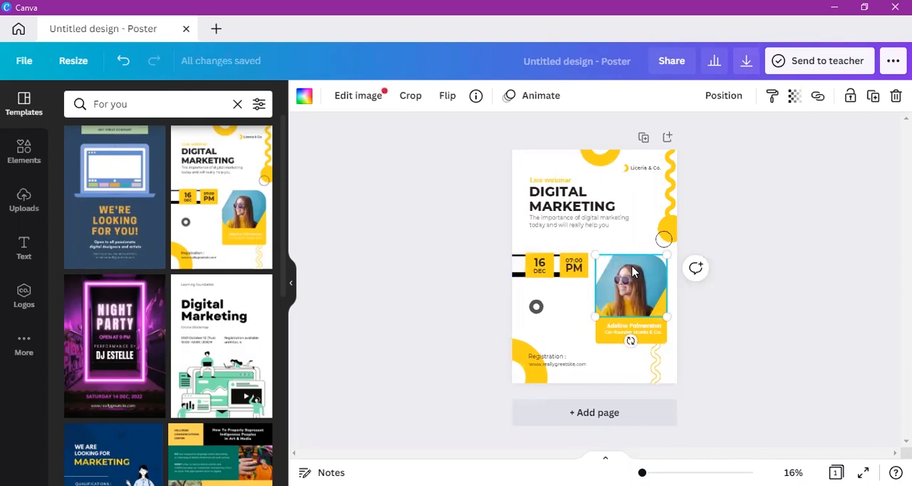
pyautogui.press('Delete')
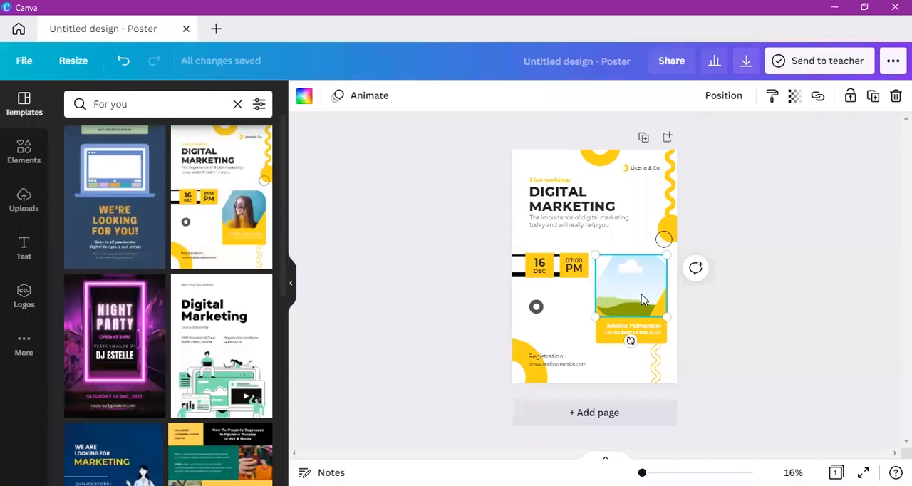
pyautogui.click(769, 344)
pyautogui.moveTo(639, 316); pyautogui.dragTo(636, 314)
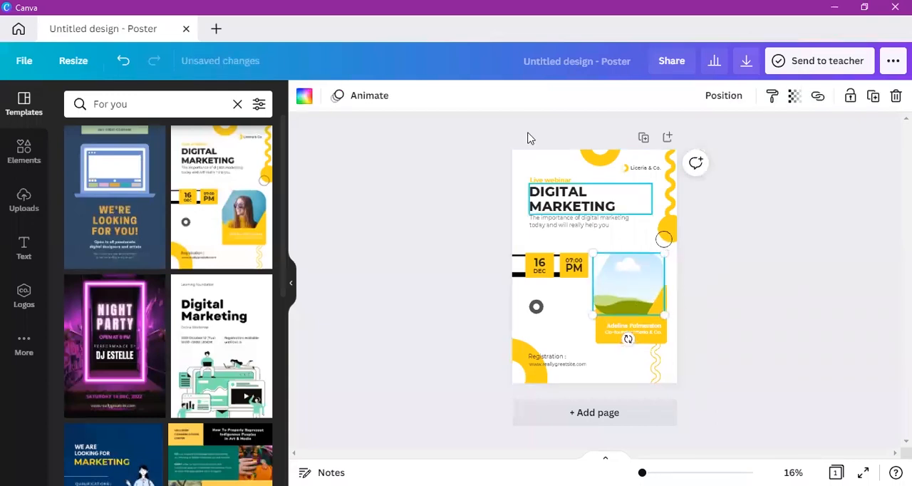
# Step: Delete the "Liceria & Co." company name text near the poster's upper edge
pyautogui.click(645, 170)
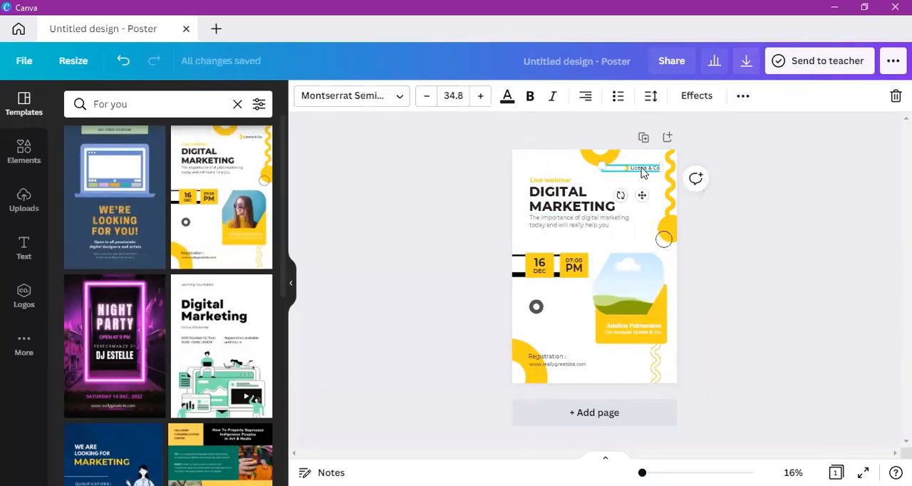
pyautogui.click(584, 164)
pyautogui.click(776, 212)
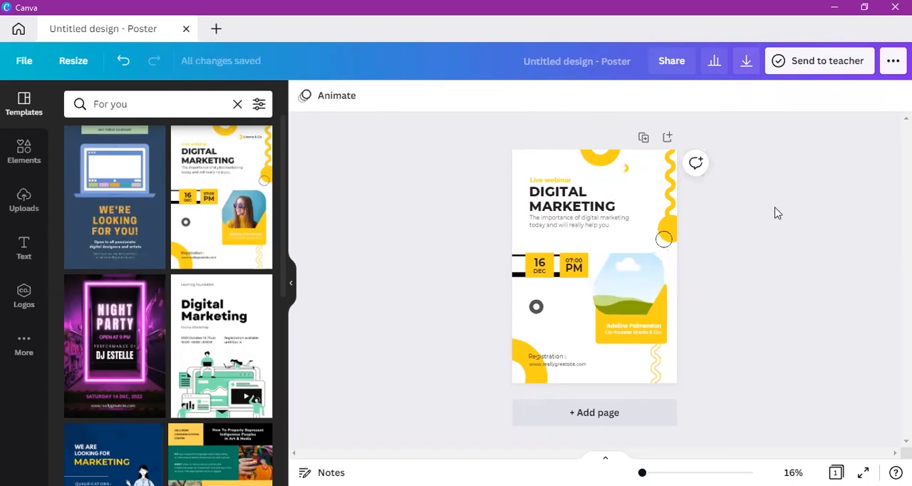
# Step: Move the "Live webinar" line slightly up and shift the "DIGITAL MARKETING" heading to the right
pyautogui.click(556, 182)
pyautogui.moveTo(555, 181); pyautogui.dragTo(623, 188)
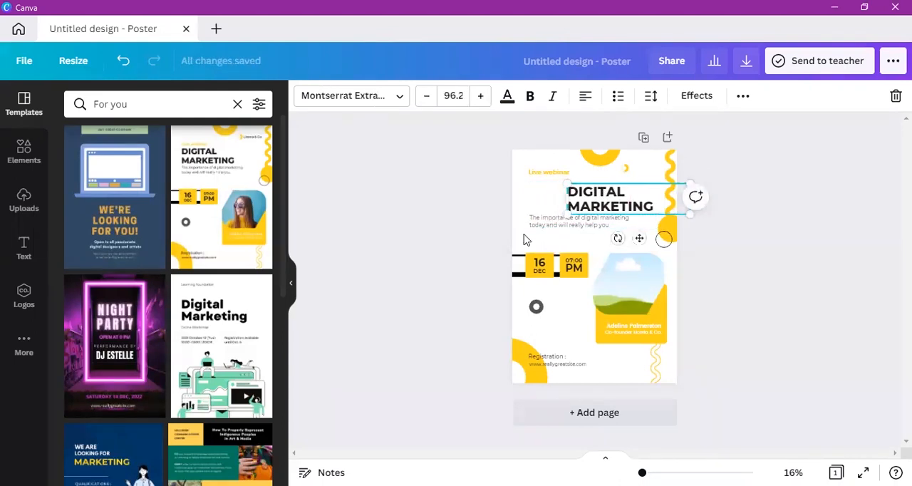
# Step: Delete the description text about the importance of digital marketing beneath the heading
pyautogui.click(543, 226)
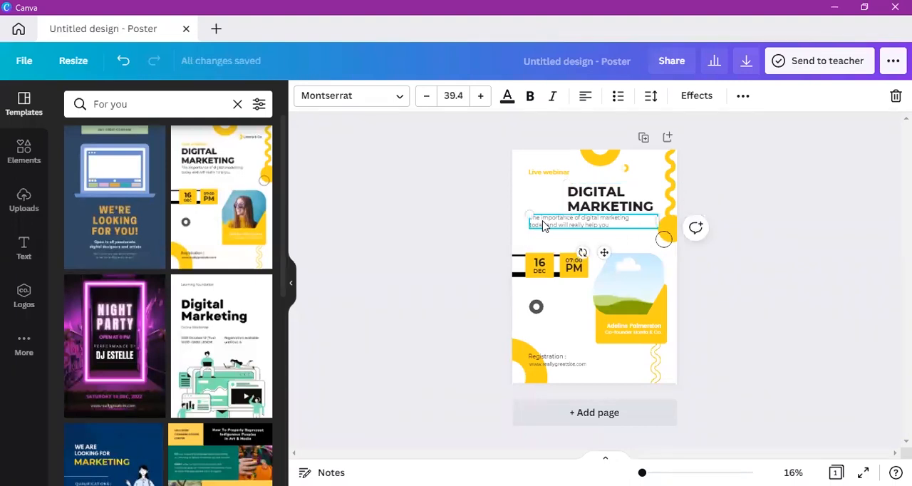
pyautogui.press('Delete')
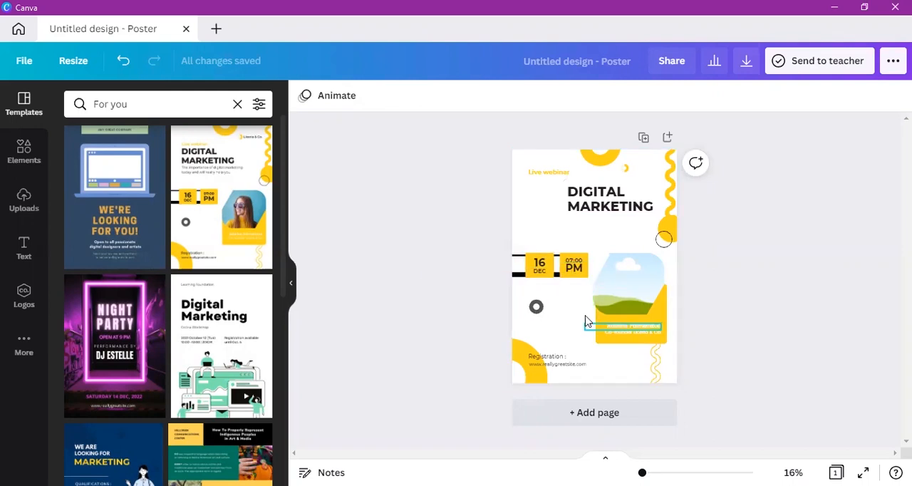
# Step: Move the grey ring up to the left of the "DIGITAL MARKETING" heading and leave it selected
pyautogui.click(538, 309)
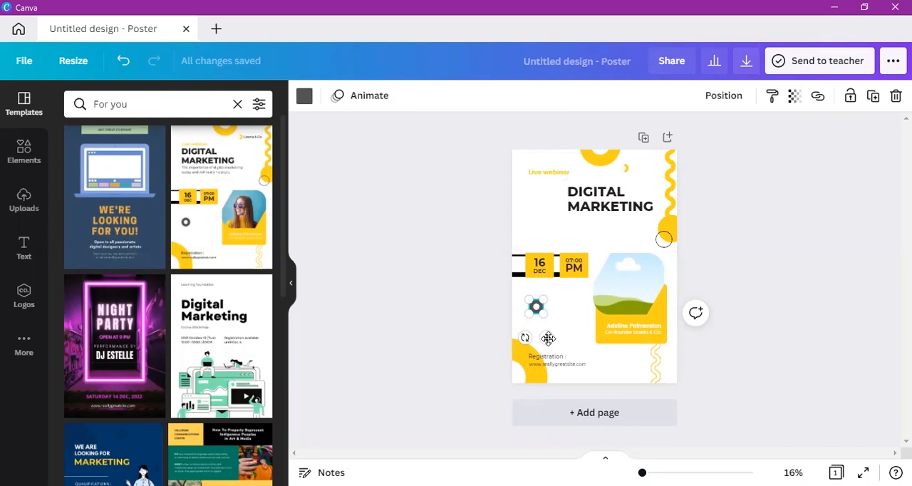
pyautogui.moveTo(548, 338); pyautogui.dragTo(540, 234)
pyautogui.click(559, 235)
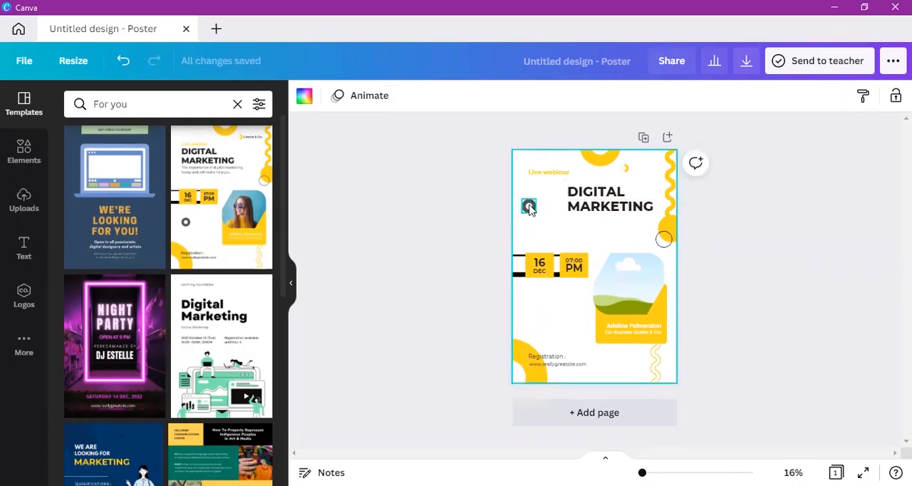
pyautogui.click(529, 210)
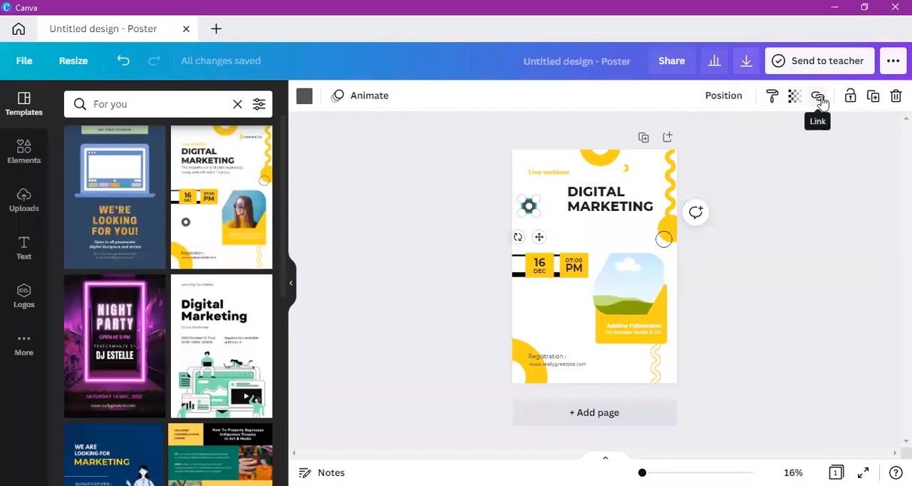
# Step: Duplicate the grey ring and place the copy just below the left end of the "DIGITAL MARKETING" heading
pyautogui.click(872, 97)
pyautogui.moveTo(538, 240); pyautogui.dragTo(574, 251)
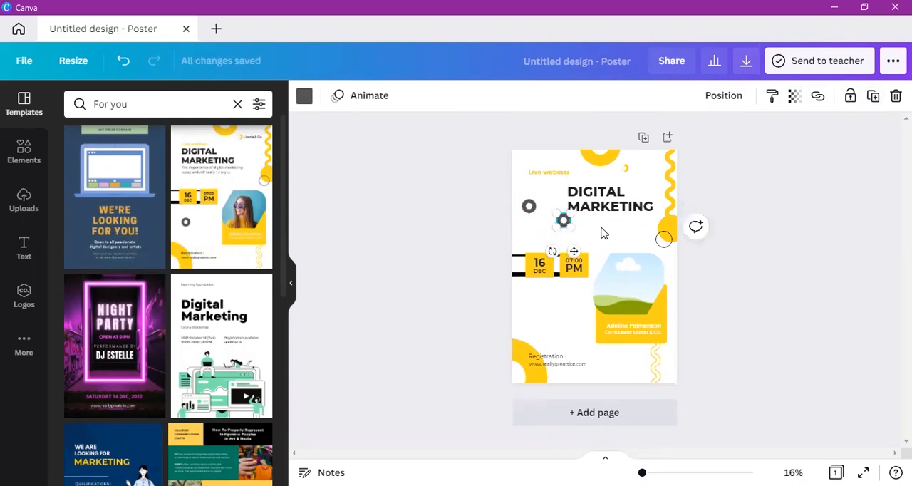
pyautogui.click(603, 233)
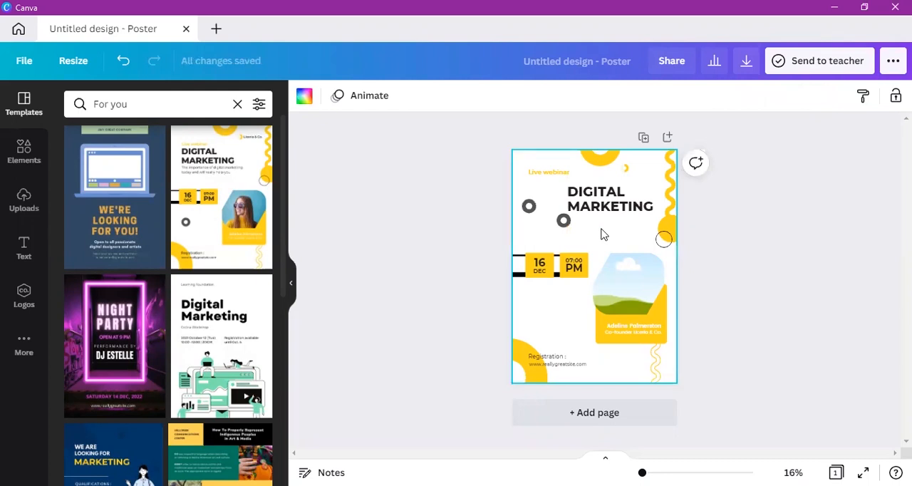
# Step: Delete the duplicated grey ring beneath the heading
pyautogui.click(563, 222)
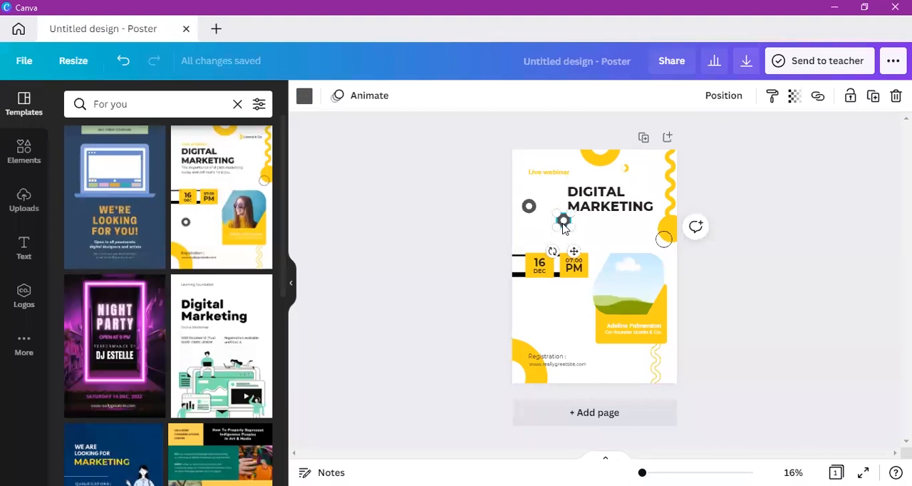
pyautogui.click(873, 97)
pyautogui.press('Delete')
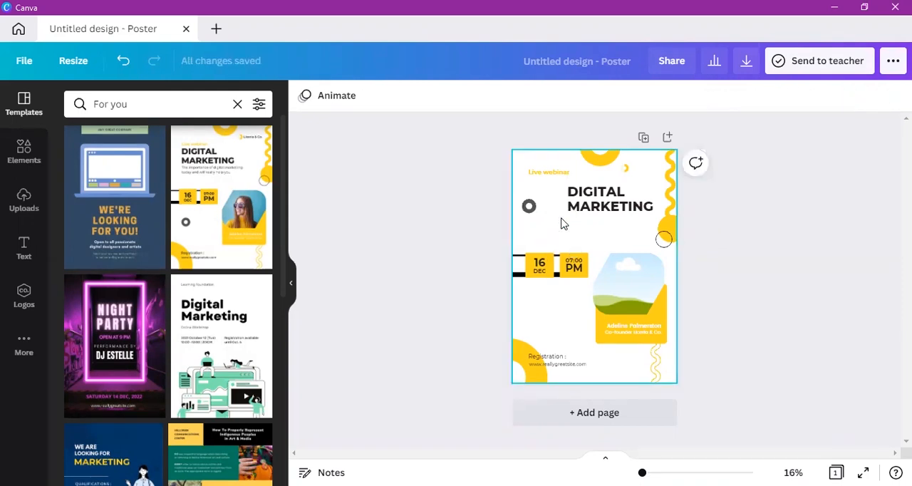
# Step: Move the original grey ring down below the "16 DEC" date block and select the landscape photo frame
pyautogui.moveTo(528, 206); pyautogui.dragTo(539, 307)
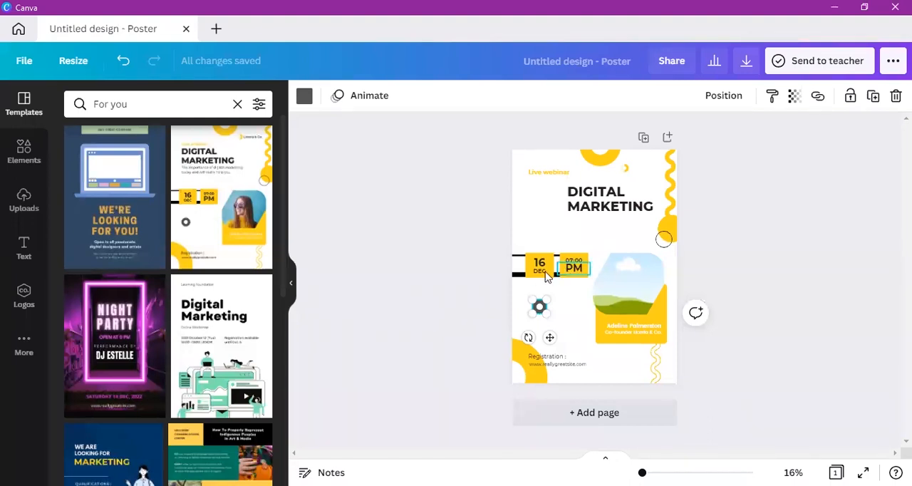
pyautogui.click(621, 292)
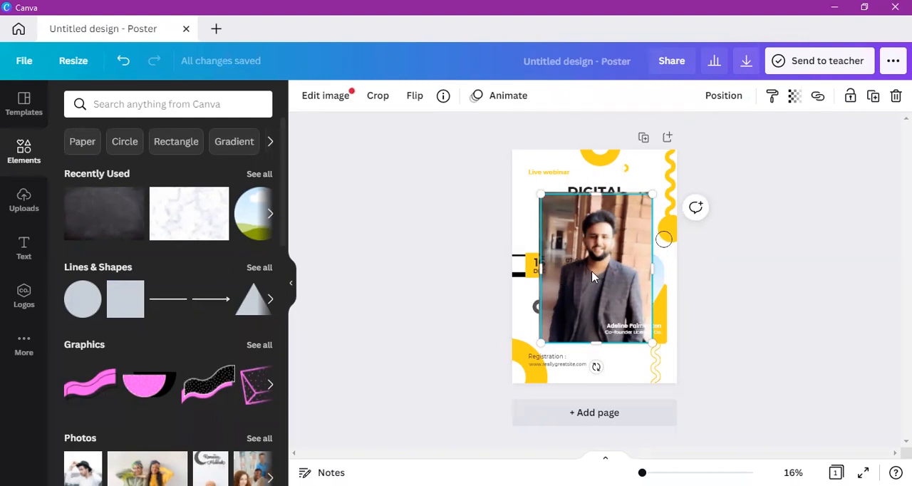
# Step: Delete both copies of the man's portrait photo and the landscape photo frame above the yellow name card
pyautogui.moveTo(591, 268); pyautogui.dragTo(581, 299)
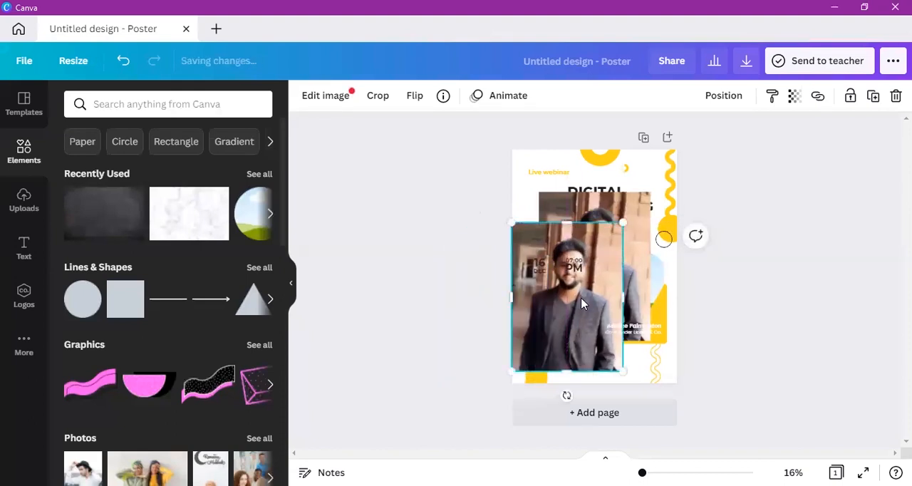
pyautogui.press('Delete')
pyautogui.click(583, 303)
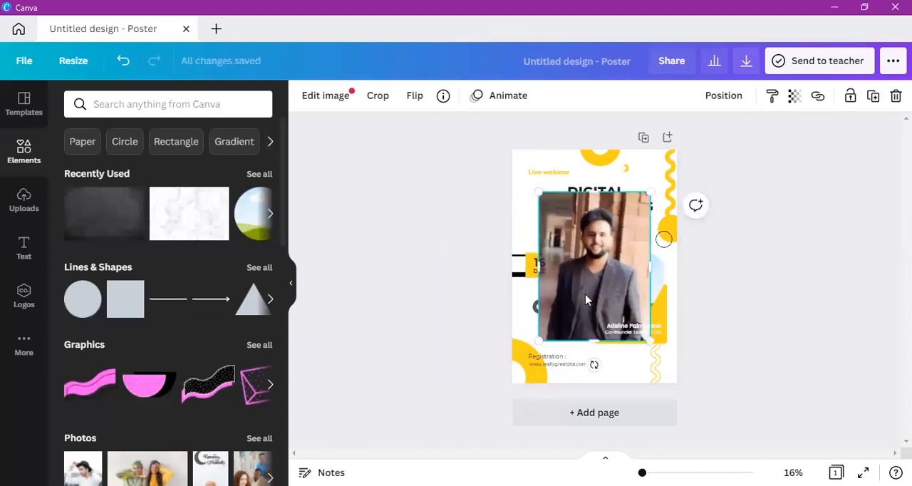
pyautogui.press('Delete')
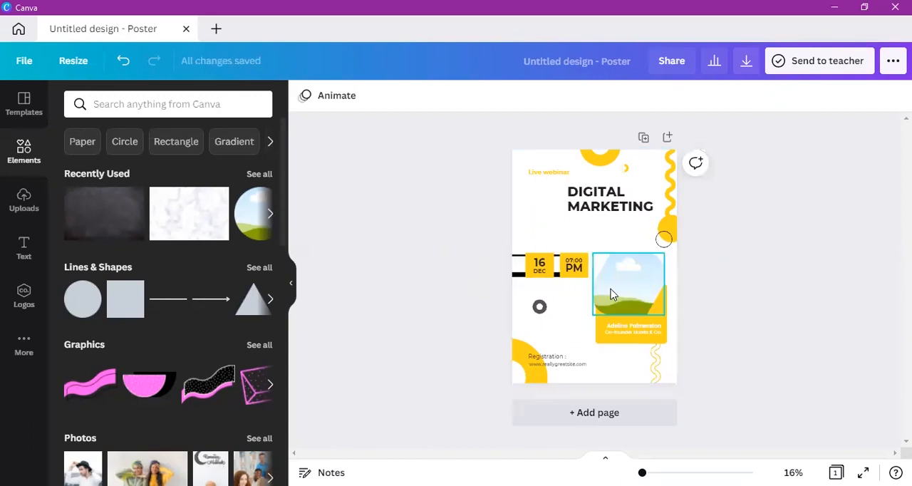
pyautogui.click(612, 295)
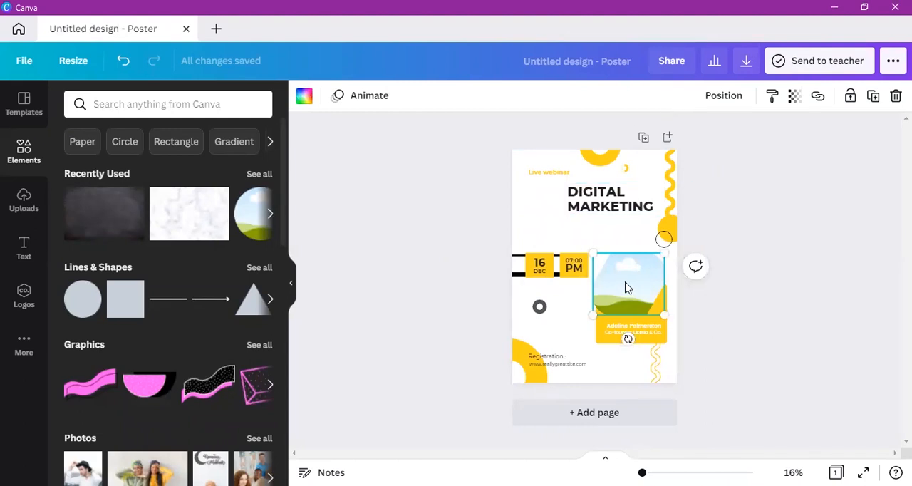
pyautogui.press('Delete')
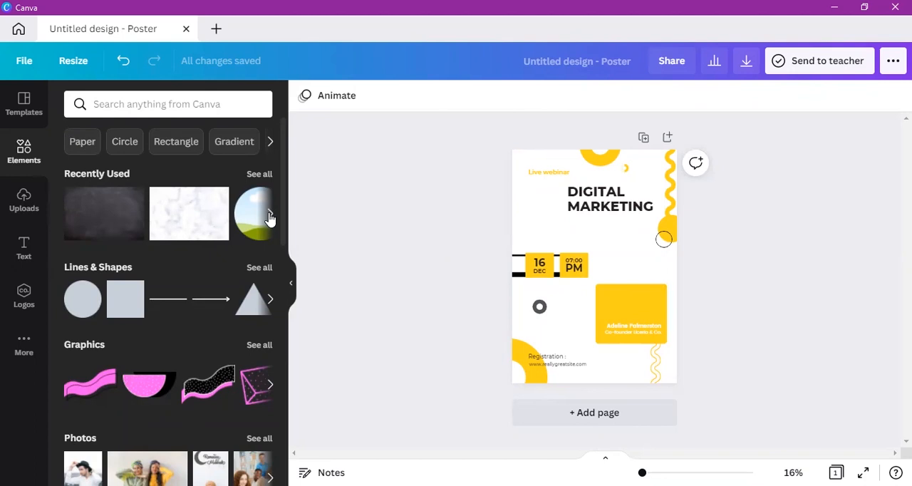
# Step: Insert a circular frame from the frame elements and place it over the yellow name card
pyautogui.click(23, 242)
pyautogui.moveTo(283, 225); pyautogui.dragTo(271, 444)
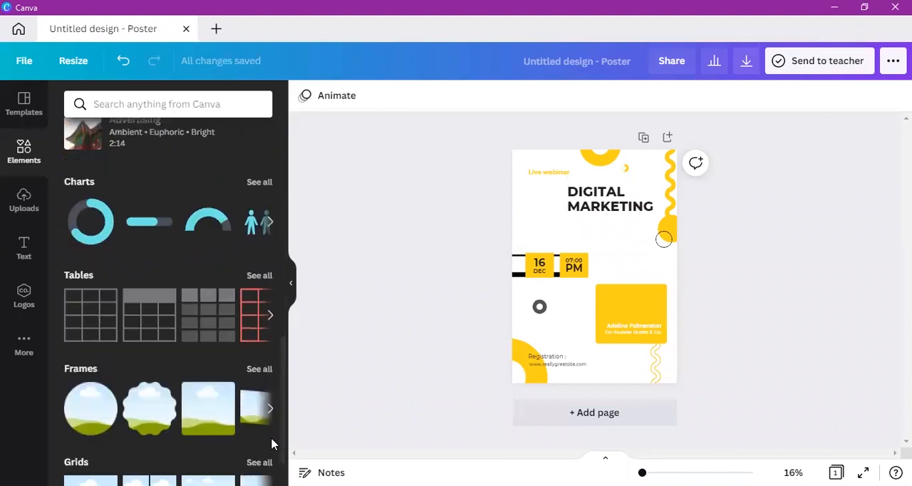
pyautogui.click(259, 370)
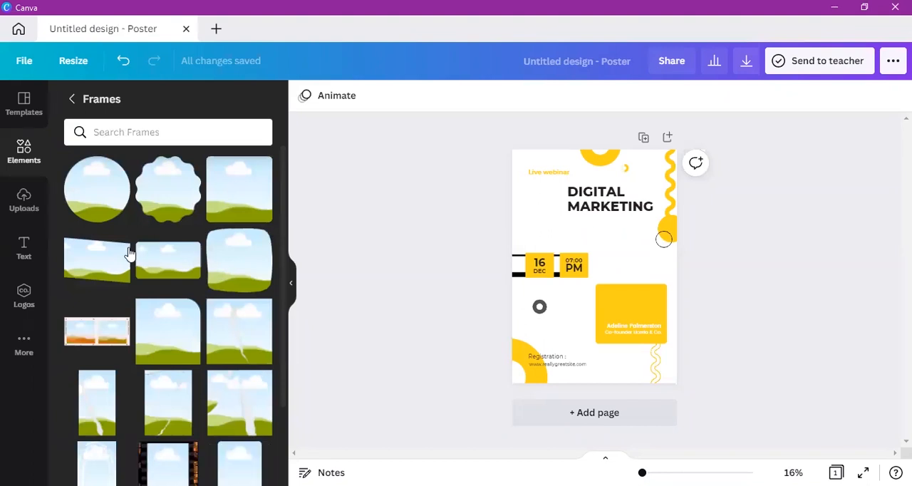
pyautogui.click(106, 193)
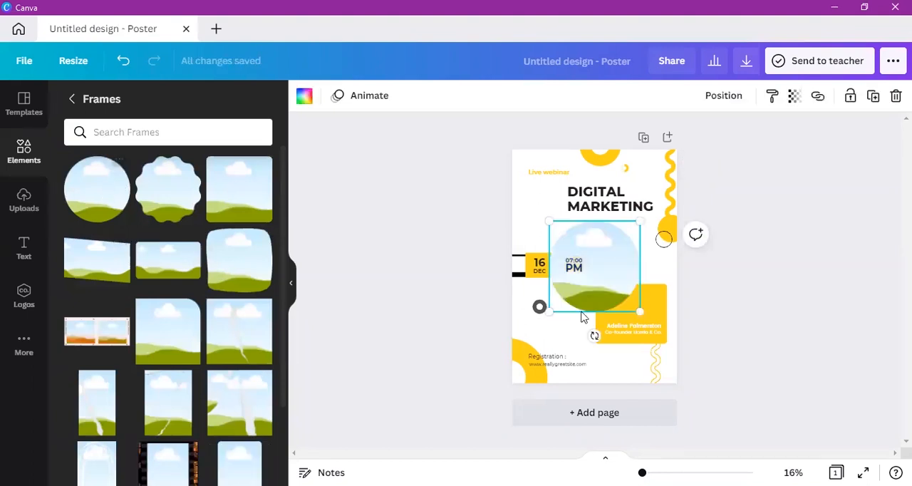
pyautogui.moveTo(597, 269); pyautogui.dragTo(625, 281)
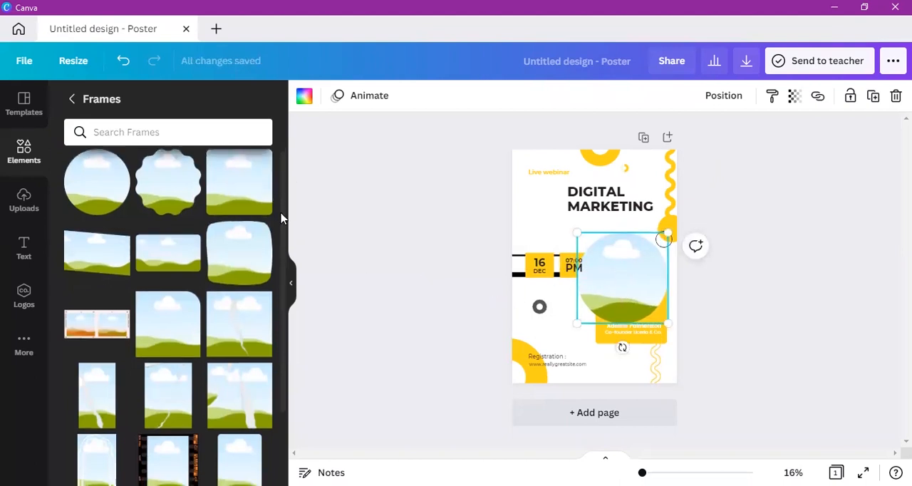
pyautogui.scroll(-10, 273, 344)
pyautogui.scroll(-2, 273, 403)
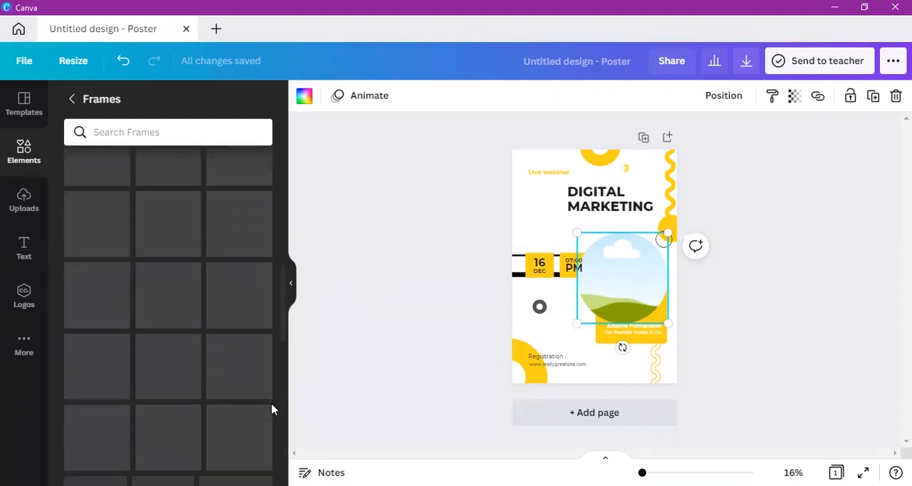
pyautogui.scroll(5, 271, 369)
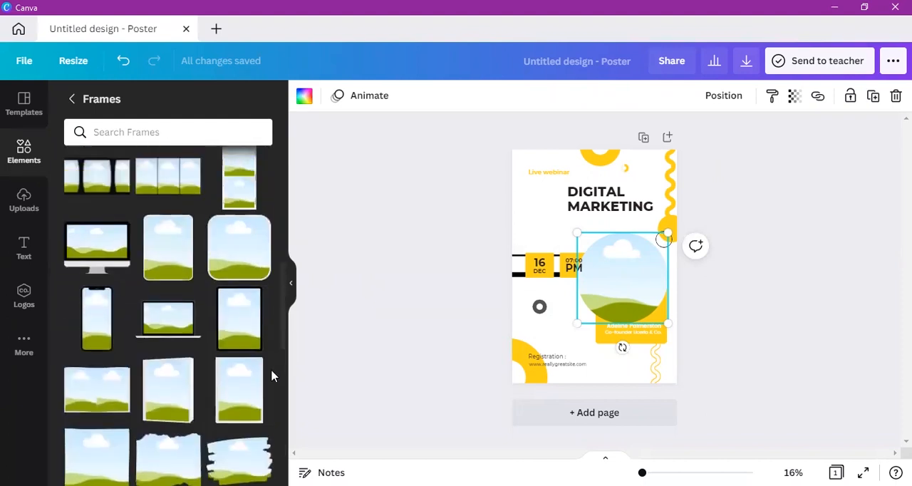
pyautogui.scroll(3, 281, 285)
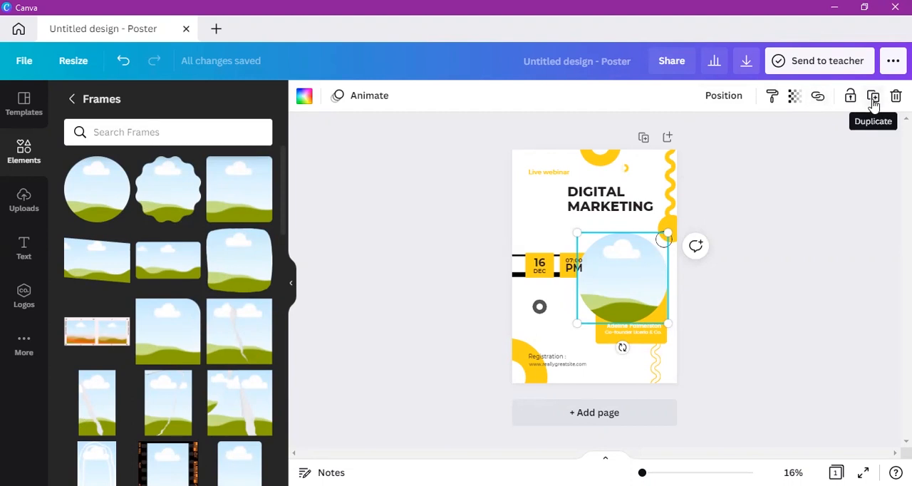
pyautogui.rightClick(635, 275)
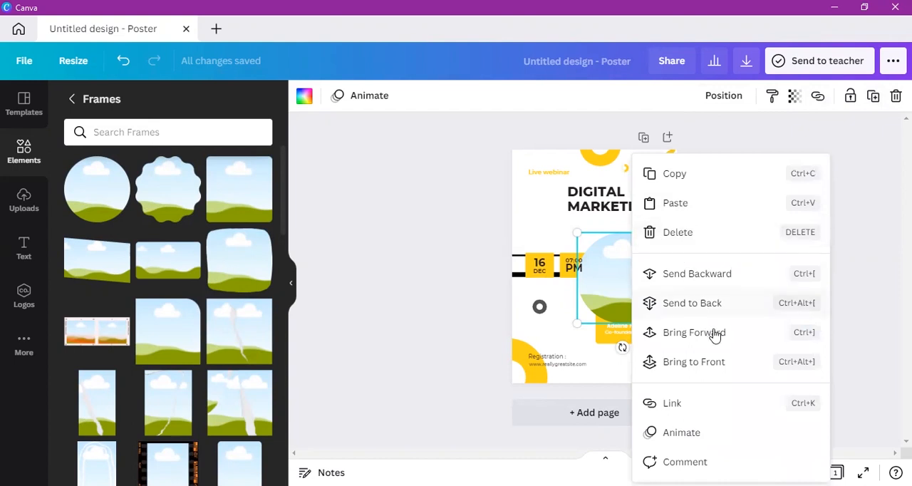
pyautogui.click(597, 294)
# Step: Move the circular frame over the date and time blocks and bring it forward four levels to cover their text
pyautogui.moveTo(596, 294); pyautogui.dragTo(553, 287)
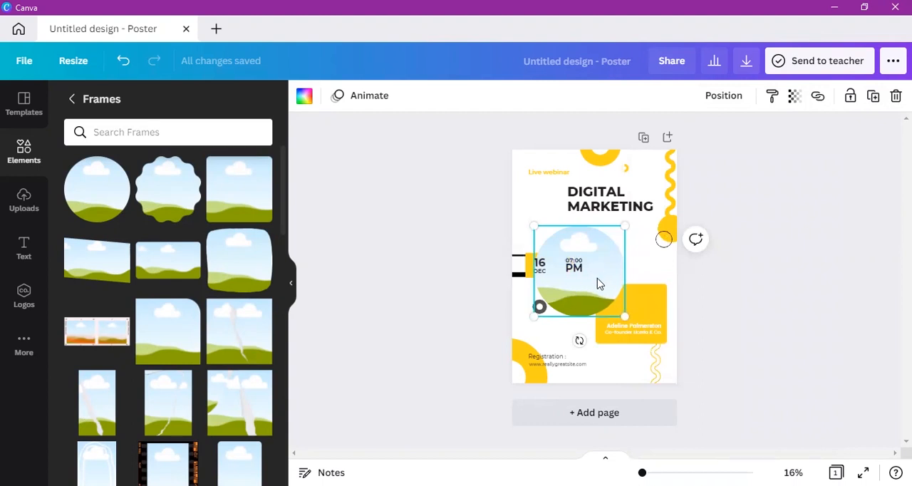
pyautogui.rightClick(599, 288)
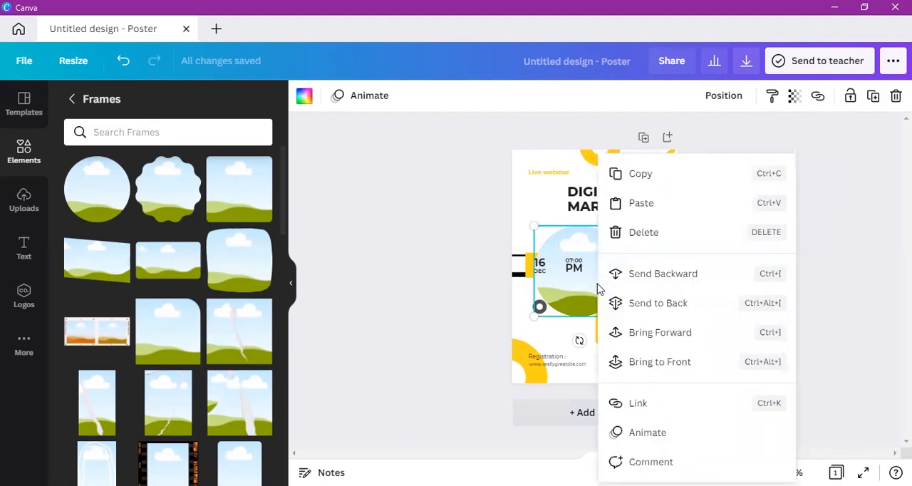
pyautogui.click(674, 337)
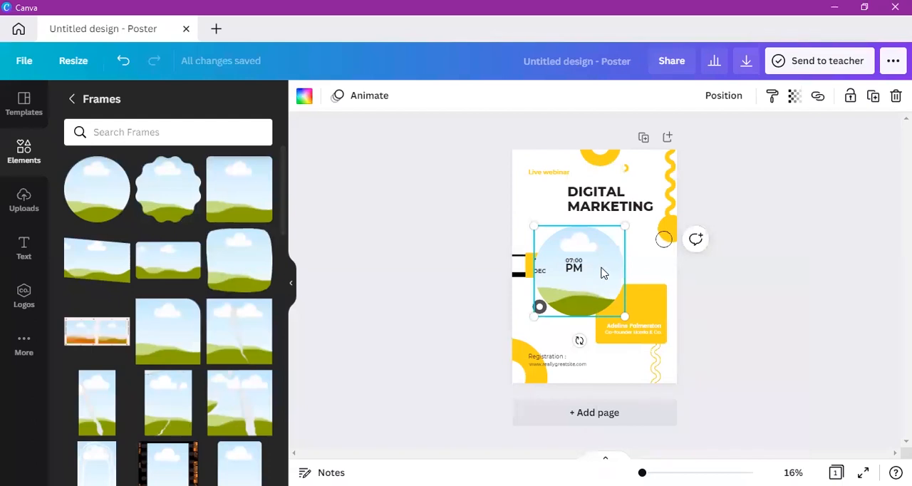
pyautogui.rightClick(600, 273)
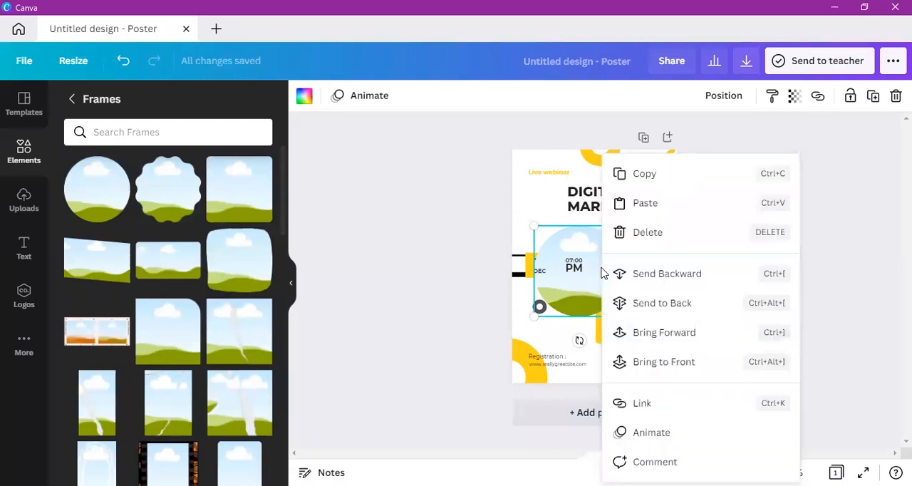
pyautogui.click(662, 335)
pyautogui.rightClick(606, 275)
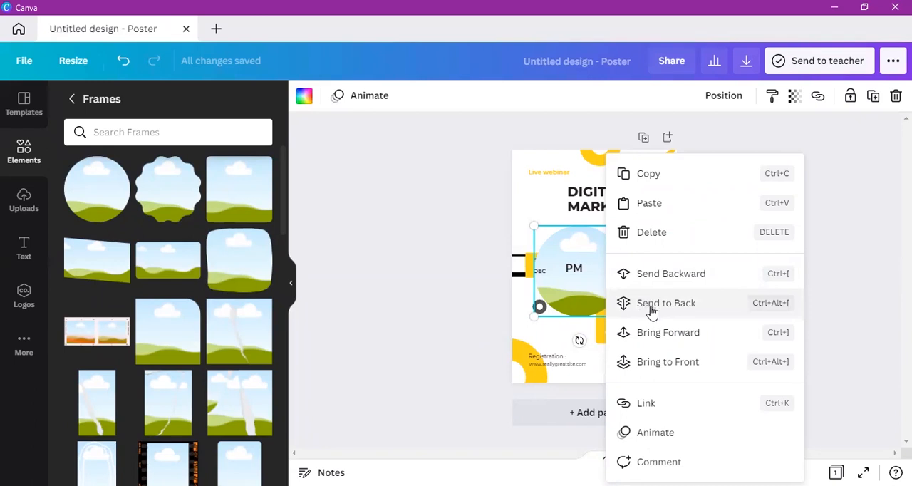
pyautogui.click(663, 333)
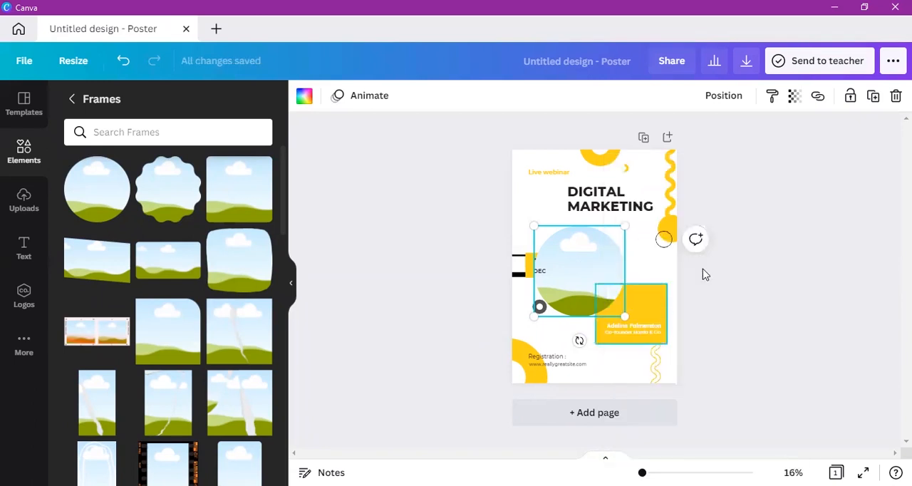
pyautogui.rightClick(604, 285)
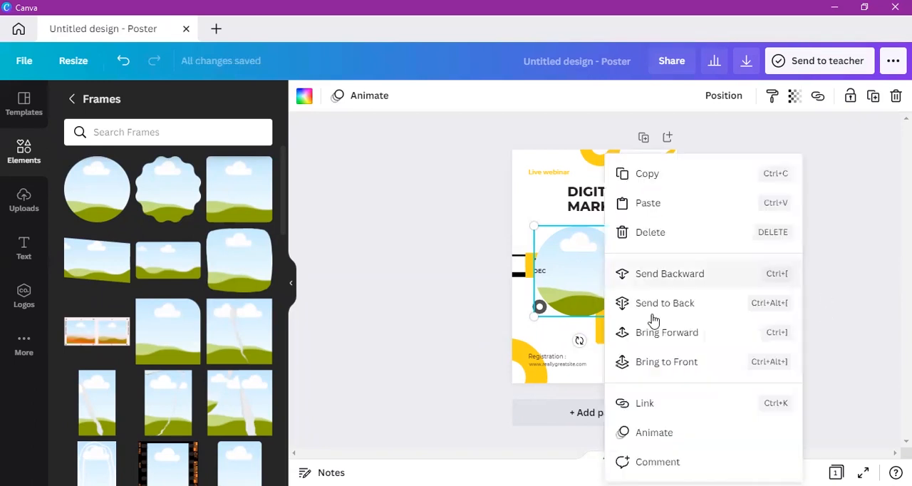
pyautogui.click(664, 332)
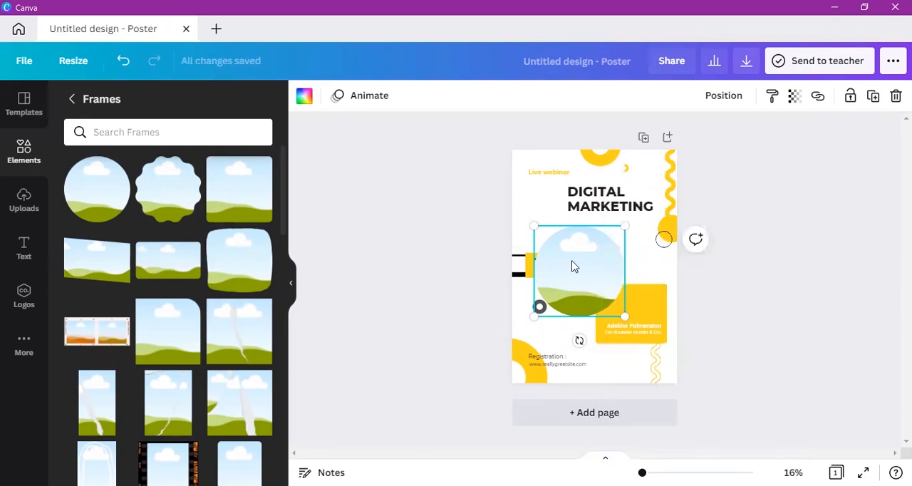
# Step: Move the circular frame back to the yellow name card and shrink it to fit above the name text
pyautogui.moveTo(576, 265); pyautogui.dragTo(617, 275)
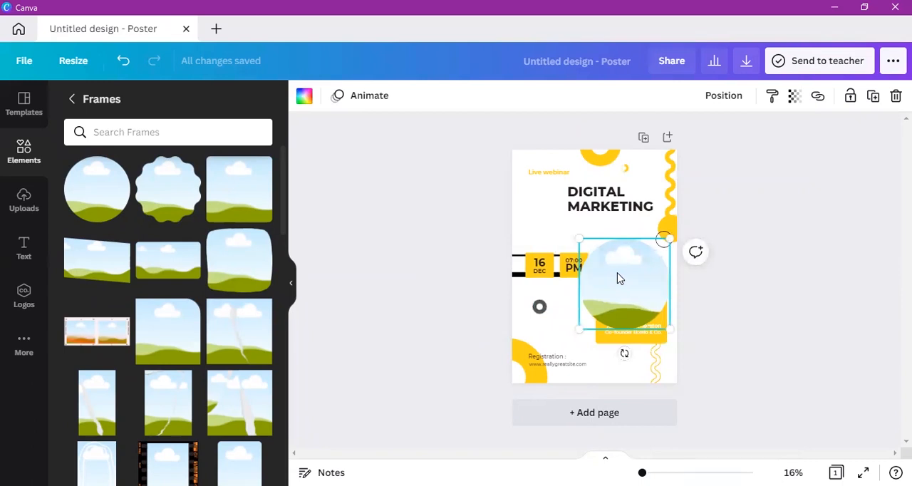
pyautogui.moveTo(662, 316); pyautogui.dragTo(637, 295)
pyautogui.moveTo(605, 269); pyautogui.dragTo(627, 280)
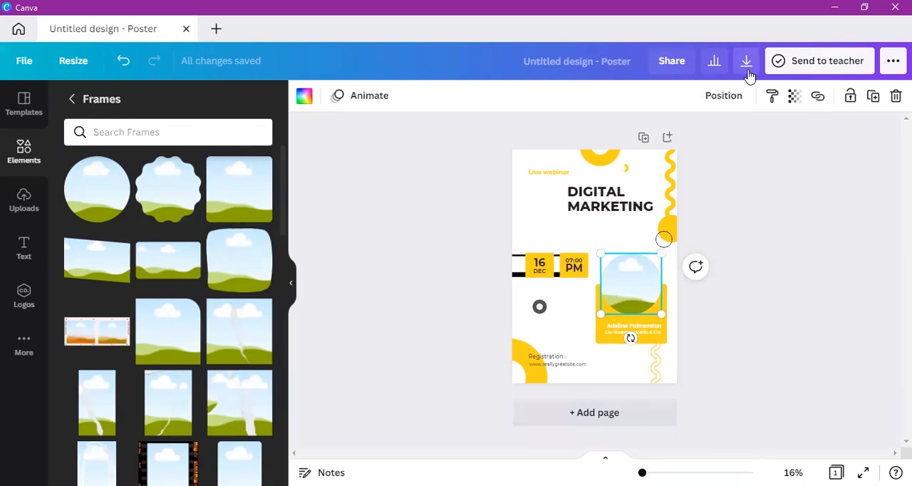
pyautogui.click(891, 63)
pyautogui.click(441, 188)
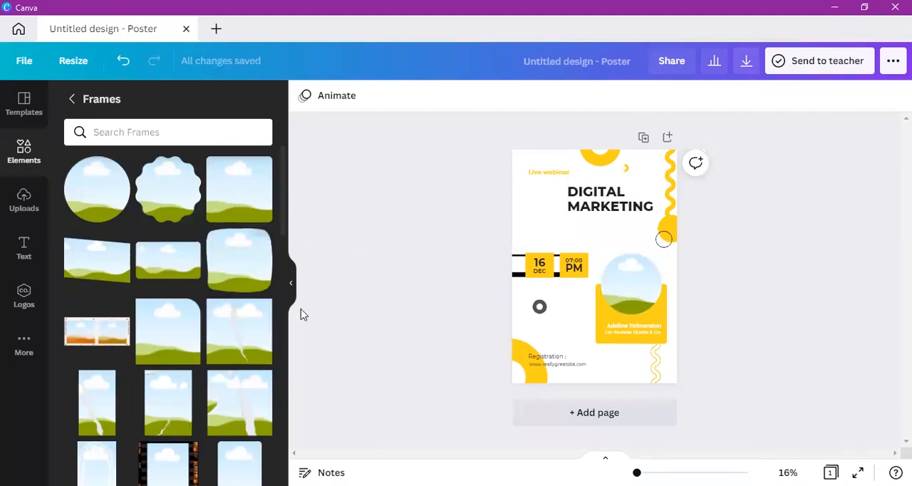
pyautogui.click(620, 285)
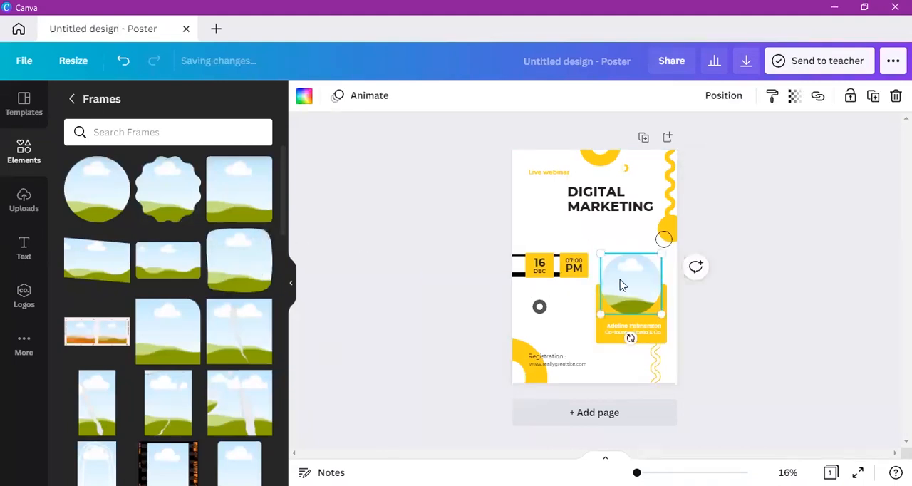
pyautogui.click(844, 394)
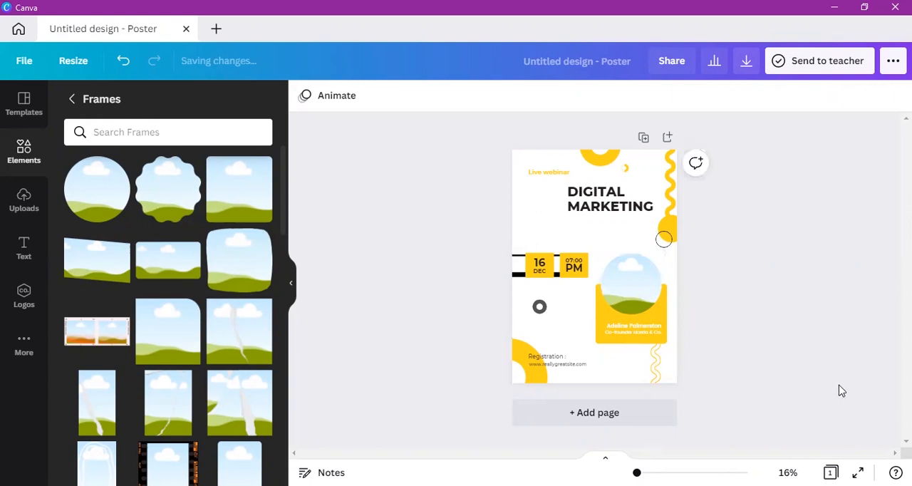
# Step: Move the "16" date number above its yellow block and return it to its place over "DEC"
pyautogui.click(552, 266)
pyautogui.moveTo(553, 290); pyautogui.dragTo(553, 266)
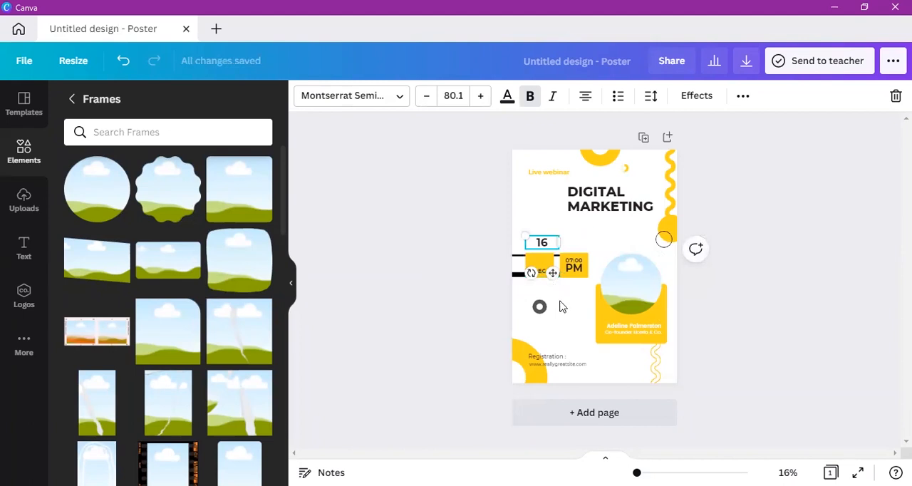
pyautogui.click(549, 280)
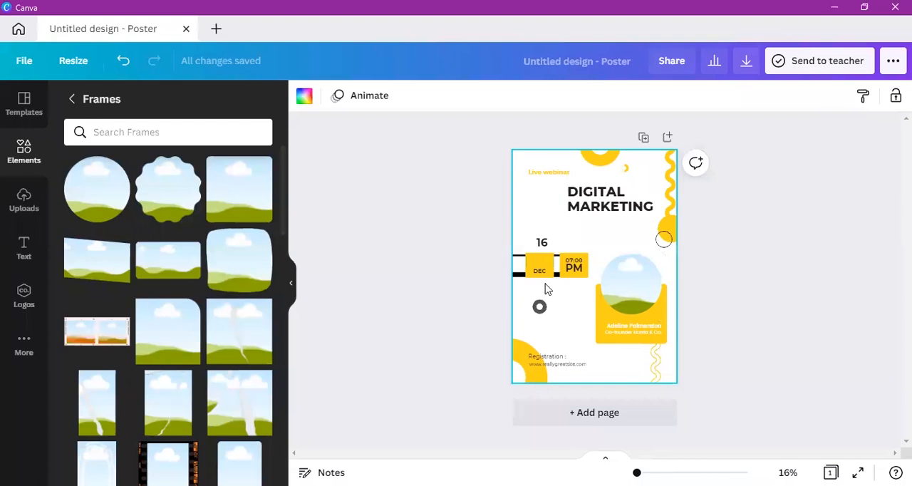
pyautogui.click(547, 245)
pyautogui.moveTo(555, 275); pyautogui.dragTo(553, 293)
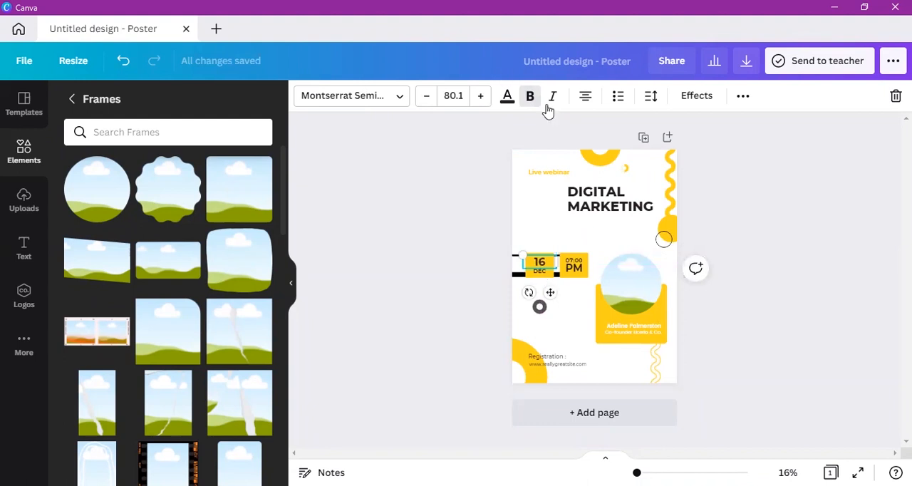
# Step: Try several text colours on the "16" date number, settle on purple, and toggle its bold formatting off and on again
pyautogui.click(508, 101)
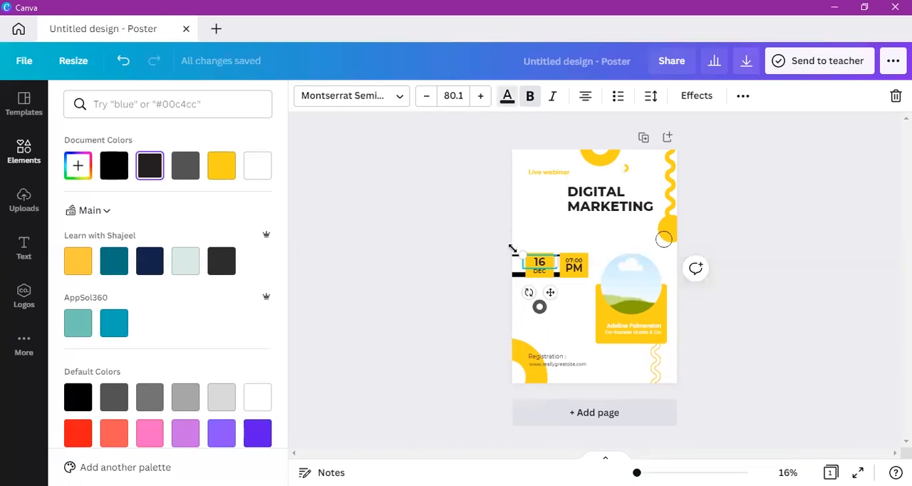
pyautogui.click(189, 174)
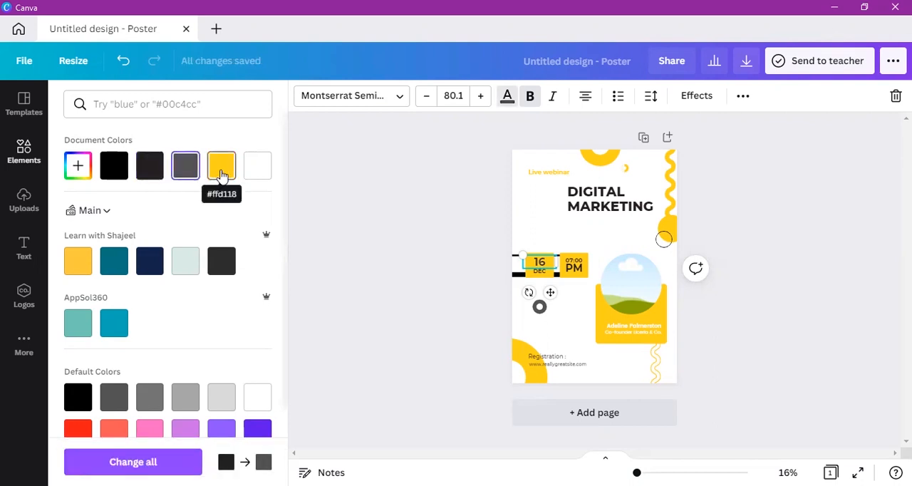
pyautogui.click(221, 175)
pyautogui.click(117, 265)
pyautogui.click(145, 265)
pyautogui.click(113, 328)
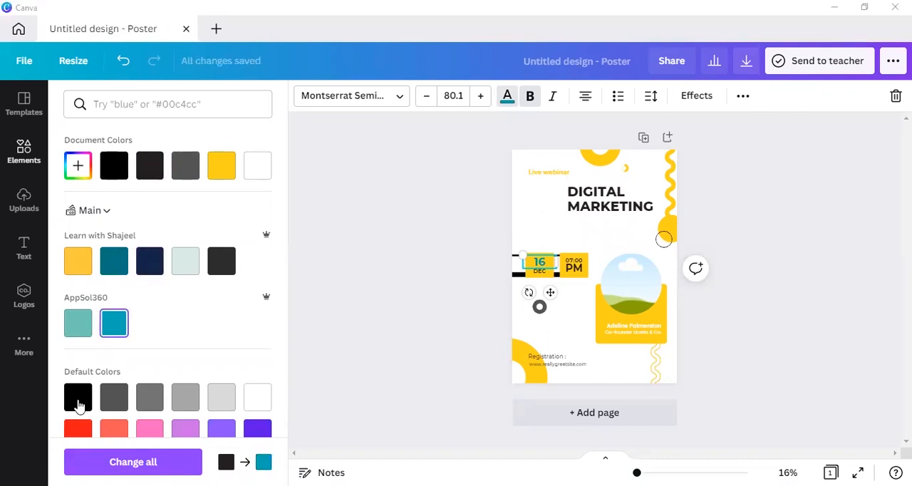
pyautogui.click(257, 428)
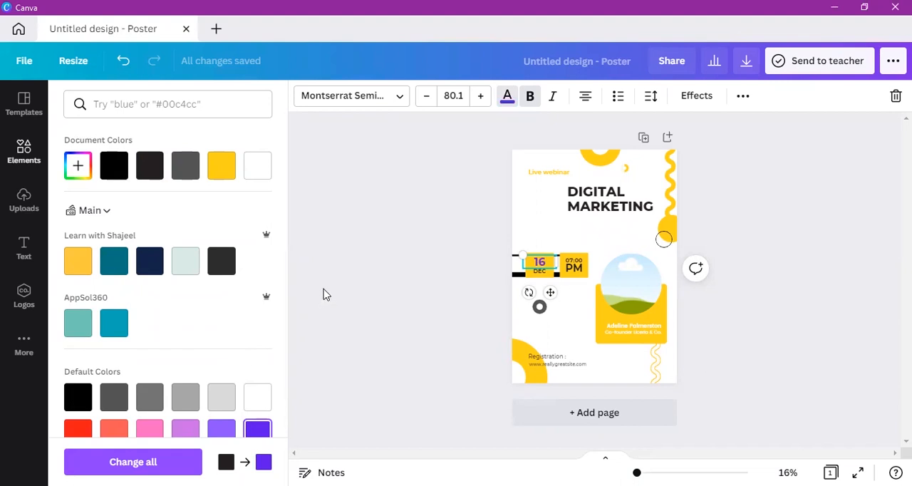
pyautogui.press('Escape')
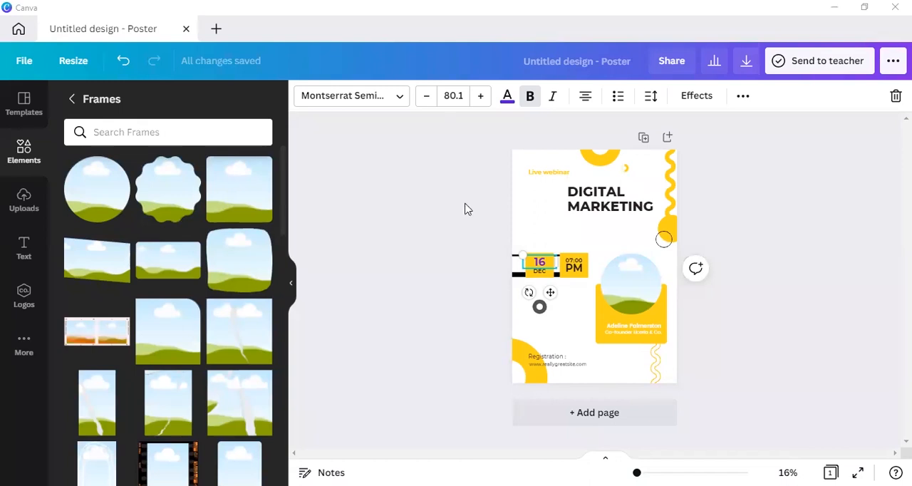
pyautogui.click(535, 108)
pyautogui.click(533, 97)
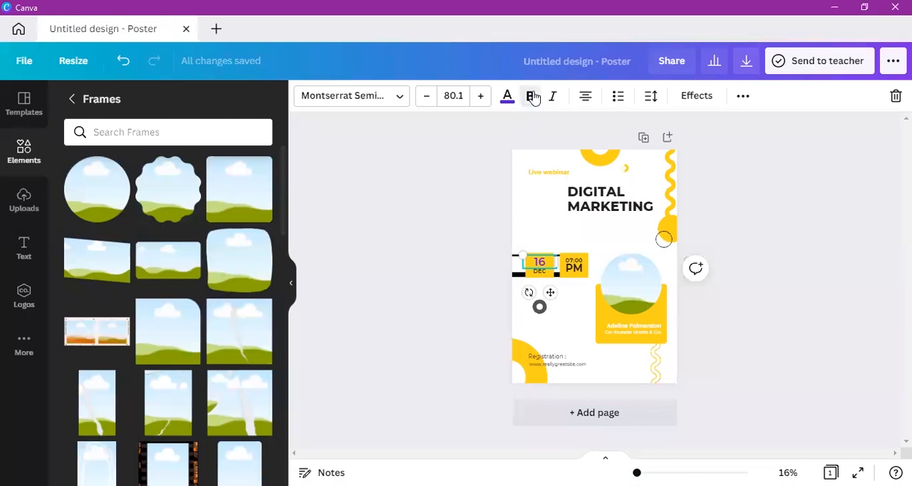
# Step: Try the Lift and Splice text effects on the "16", enlarge it to size 276 and move it above the date block
pyautogui.click(695, 104)
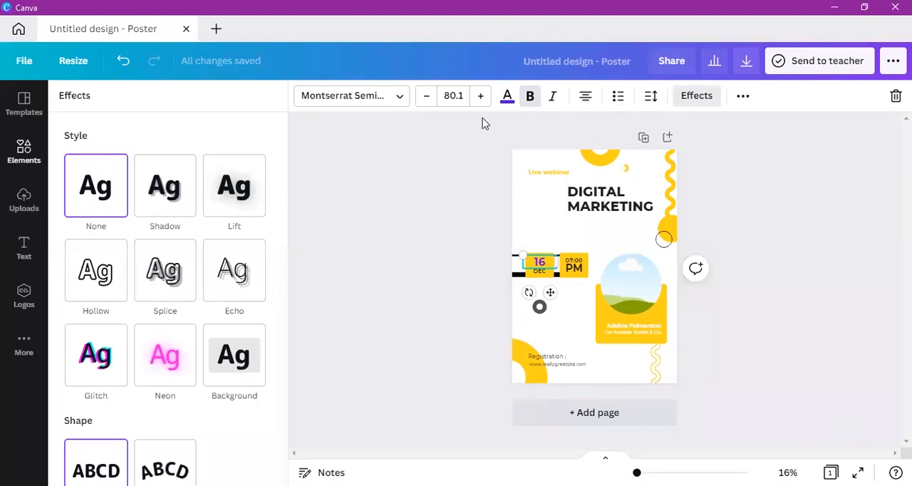
pyautogui.click(243, 207)
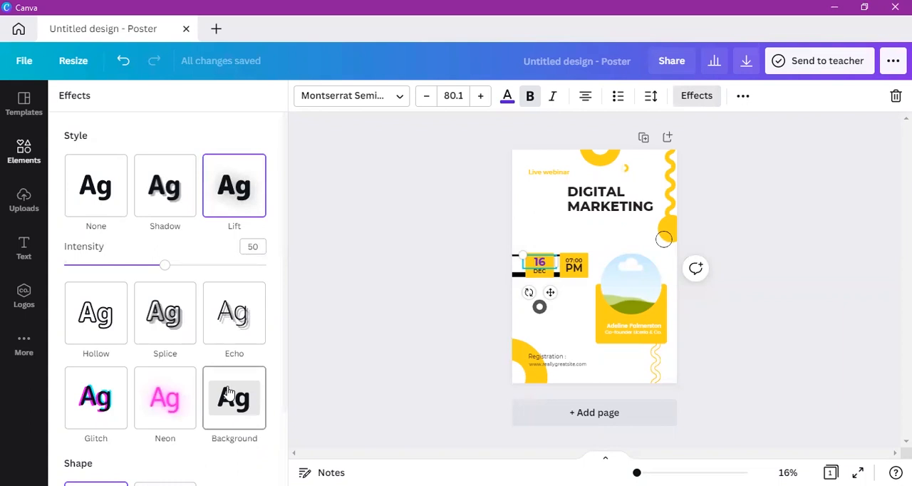
pyautogui.click(191, 340)
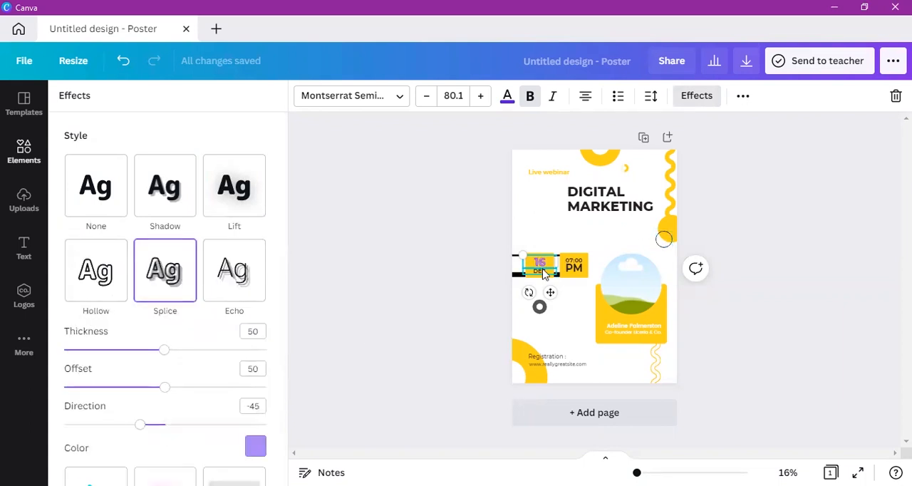
pyautogui.moveTo(522, 253); pyautogui.dragTo(464, 180)
pyautogui.moveTo(530, 251); pyautogui.dragTo(592, 235)
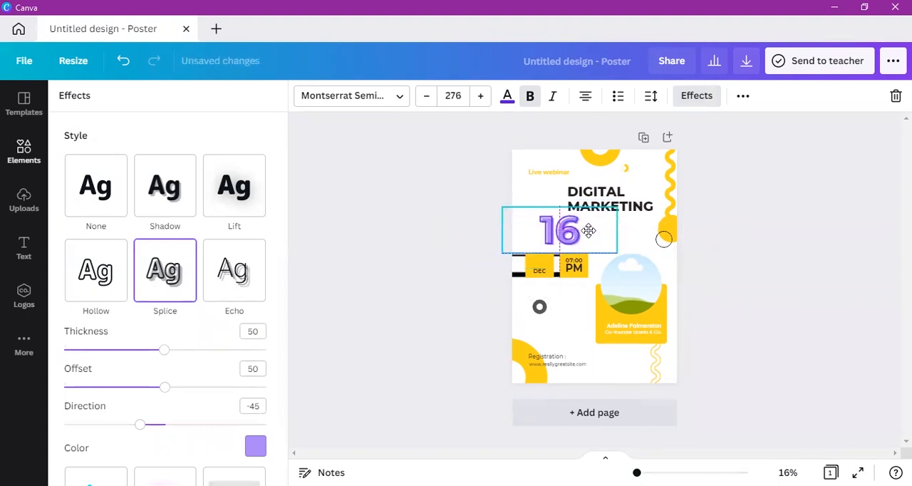
# Step: Try the Echo, Lift and Glitch effects on the enlarged "16" and set its effect style back to None
pyautogui.click(240, 276)
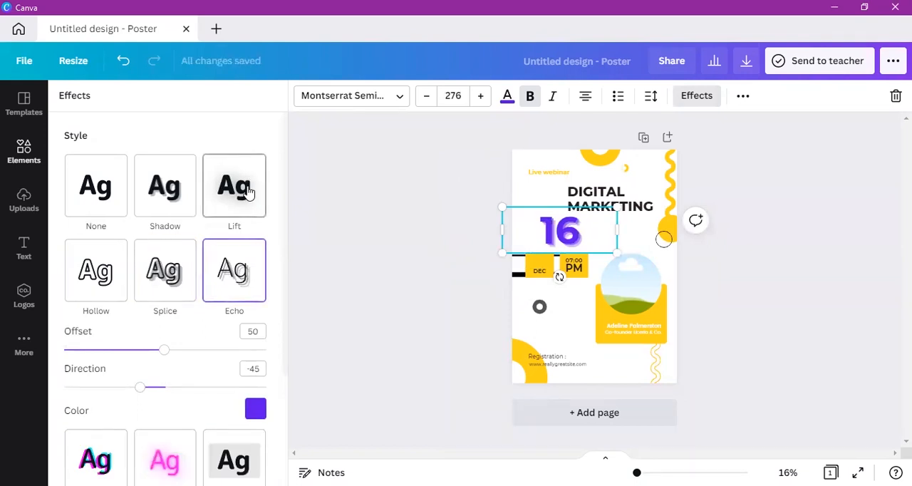
pyautogui.click(247, 191)
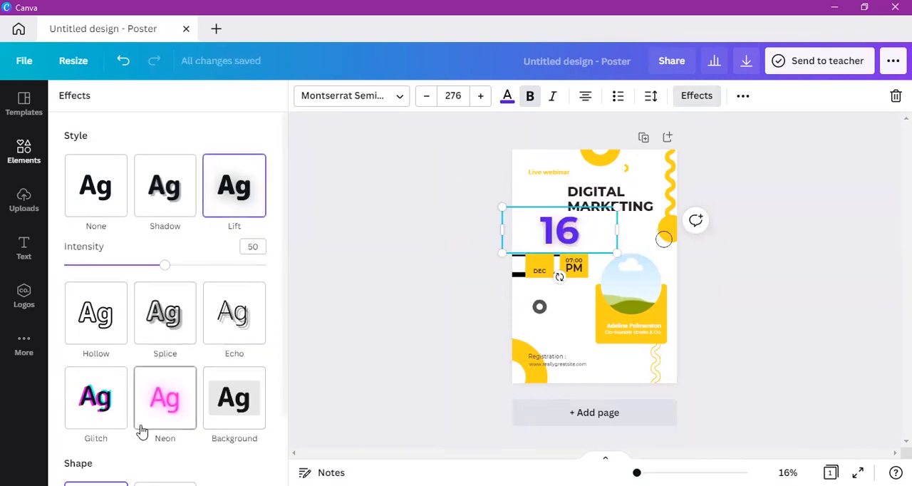
pyautogui.click(105, 396)
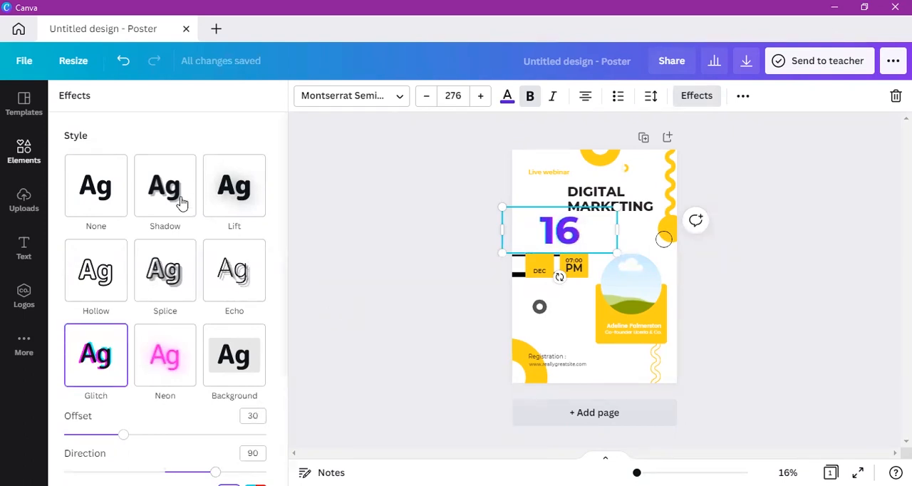
pyautogui.click(106, 208)
pyautogui.click(411, 285)
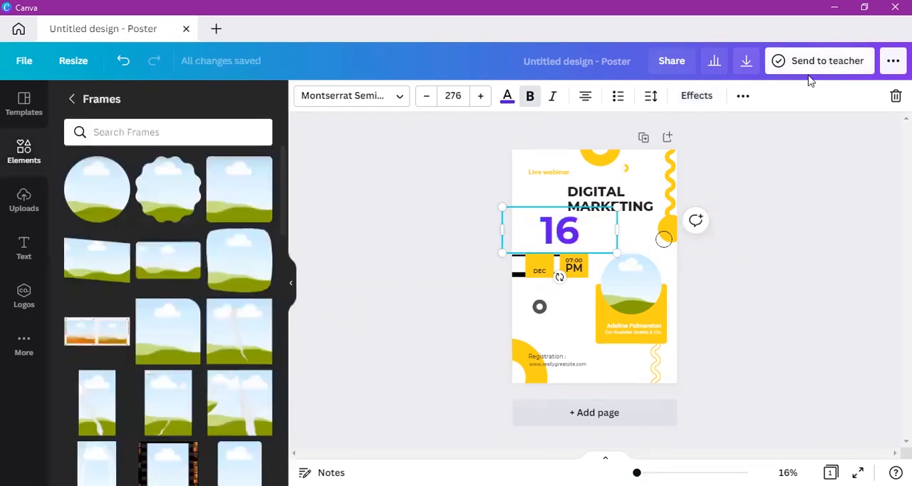
# Step: Try out the transparency of the "16", leaving it at 100, and view its alignment and layer-order options
pyautogui.click(744, 96)
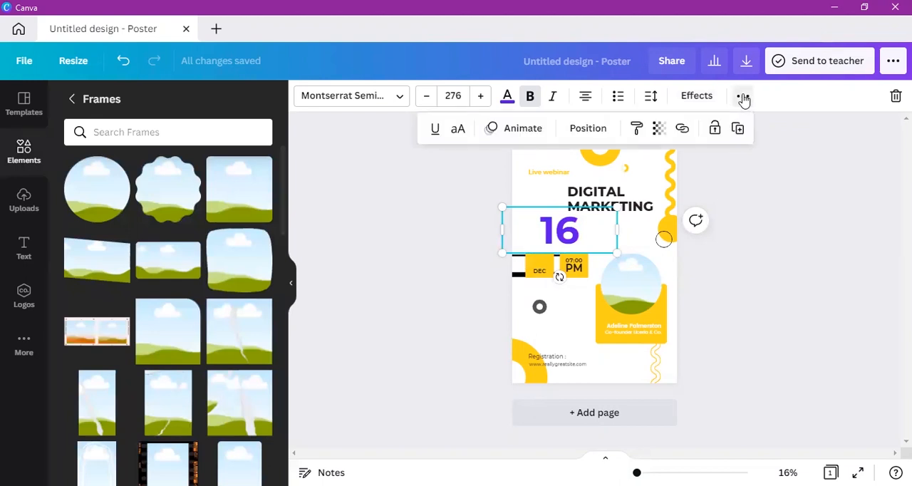
pyautogui.click(660, 131)
pyautogui.moveTo(611, 171); pyautogui.dragTo(700, 186)
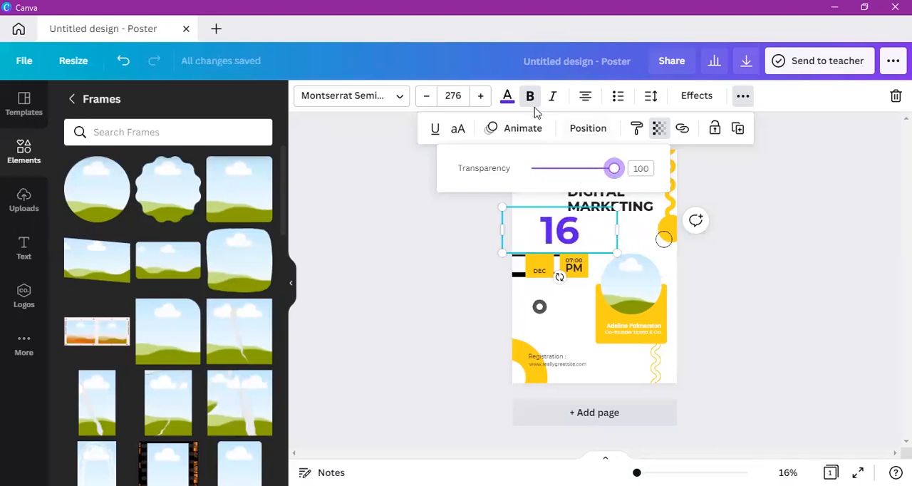
pyautogui.click(588, 132)
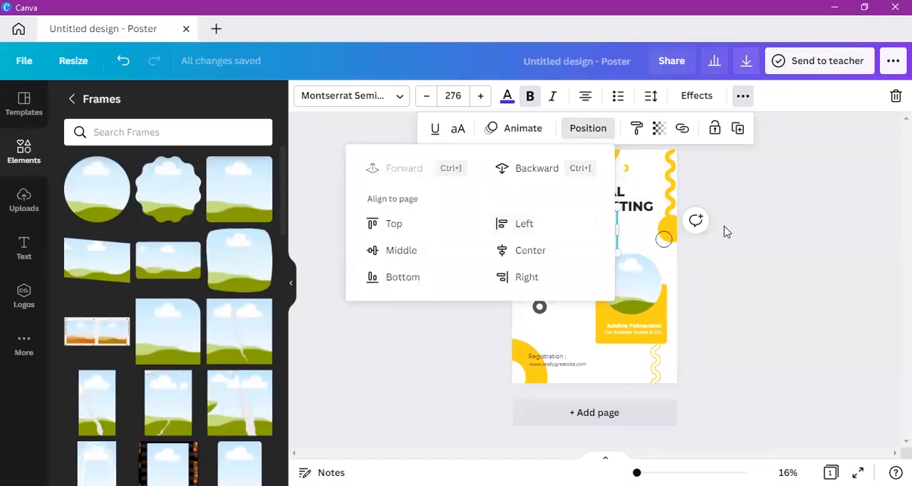
pyautogui.press('Escape')
pyautogui.rightClick(562, 243)
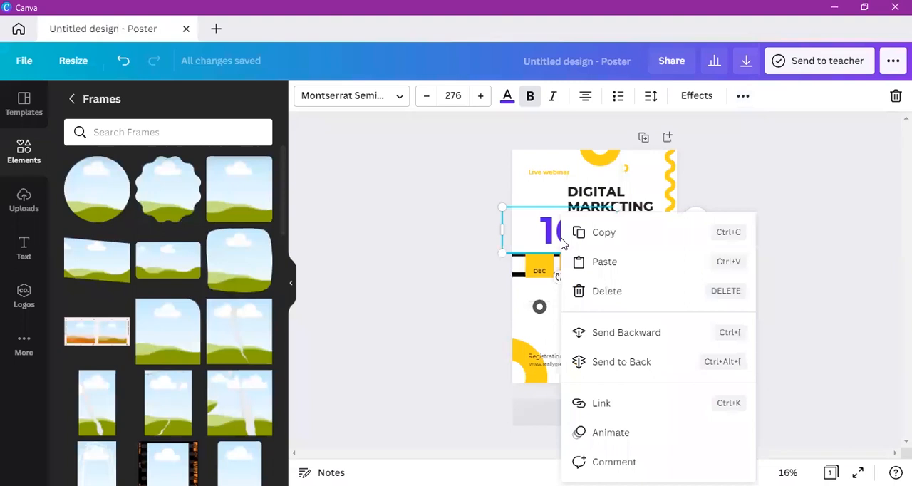
# Step: Apply the Fade text animation to the "16" and reduce its font size to 274
pyautogui.click(734, 100)
pyautogui.click(735, 99)
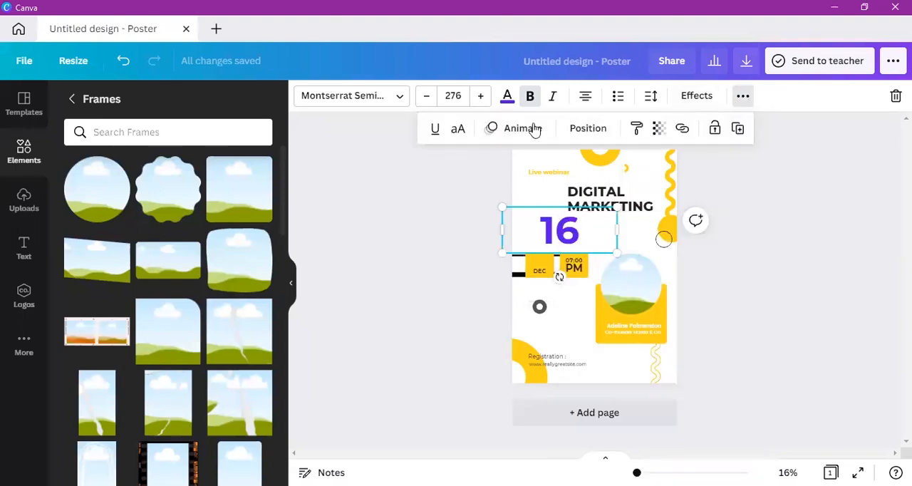
pyautogui.click(523, 129)
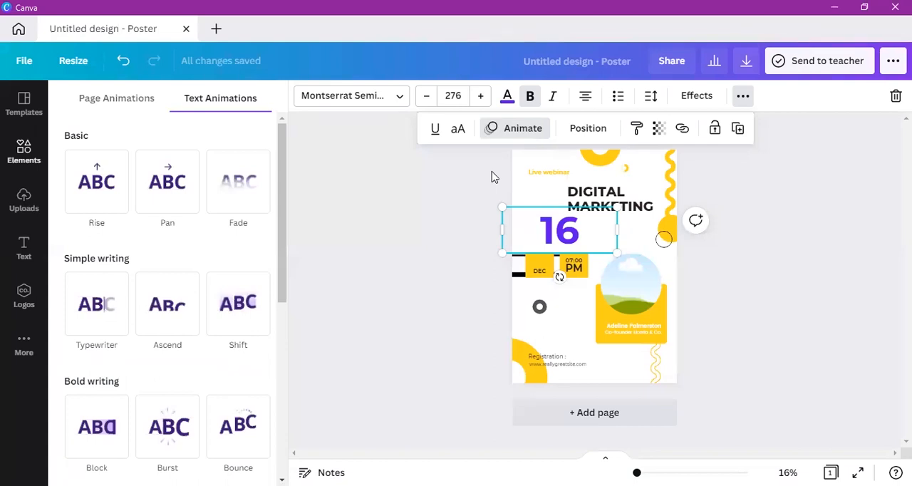
pyautogui.click(231, 201)
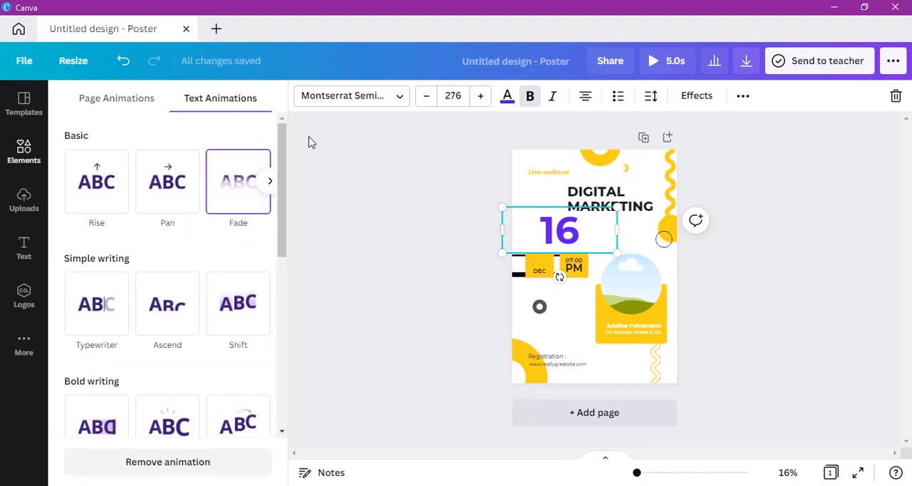
pyautogui.click(750, 190)
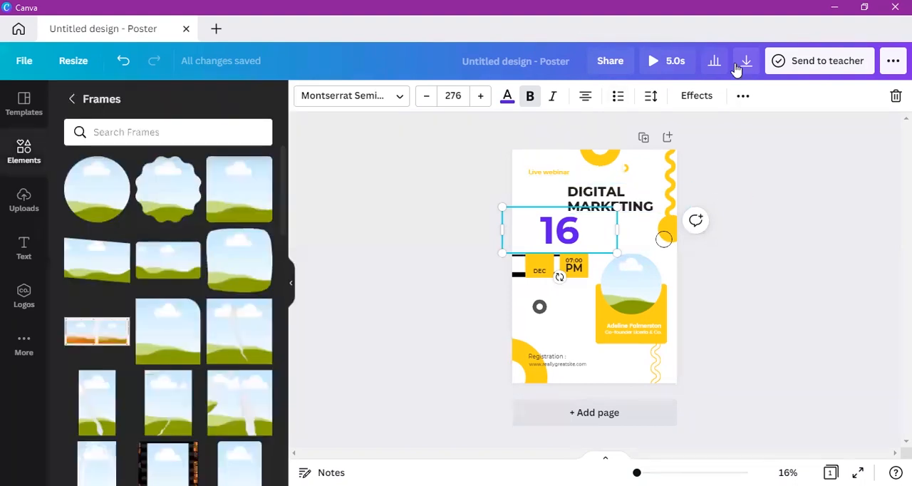
pyautogui.click(427, 97)
pyautogui.click(428, 99)
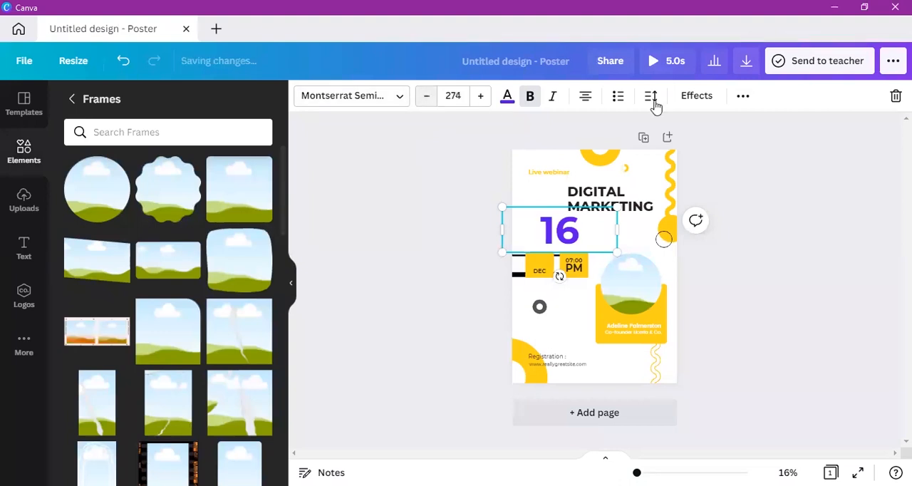
# Step: Duplicate the "16", move the copy down over the date and time blocks, and delete the copy
pyautogui.click(742, 97)
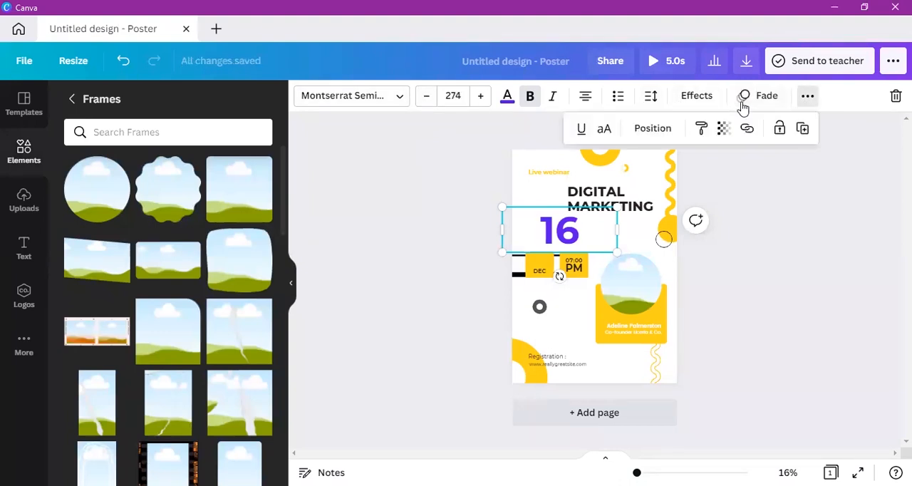
pyautogui.click(803, 131)
pyautogui.moveTo(572, 241); pyautogui.dragTo(574, 269)
pyautogui.press('Delete')
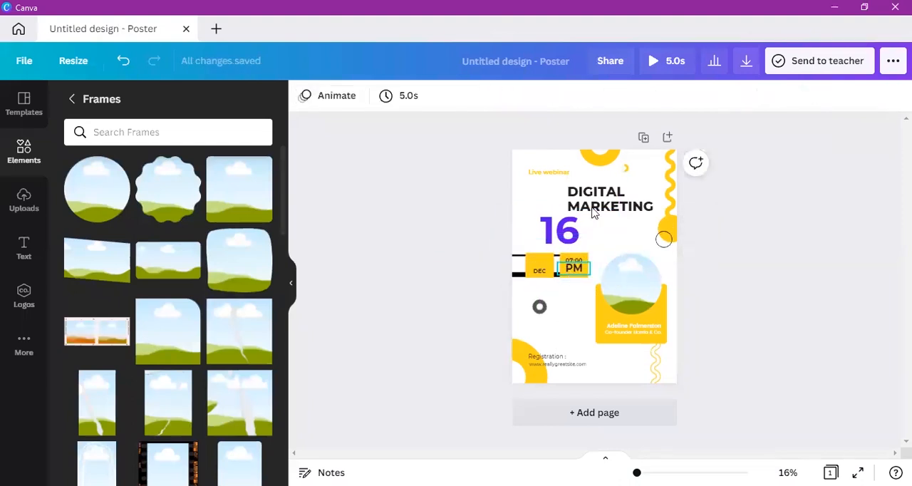
# Step: Play the preview of the animated poster with the "16" selected and close it to return to the editor
pyautogui.click(546, 238)
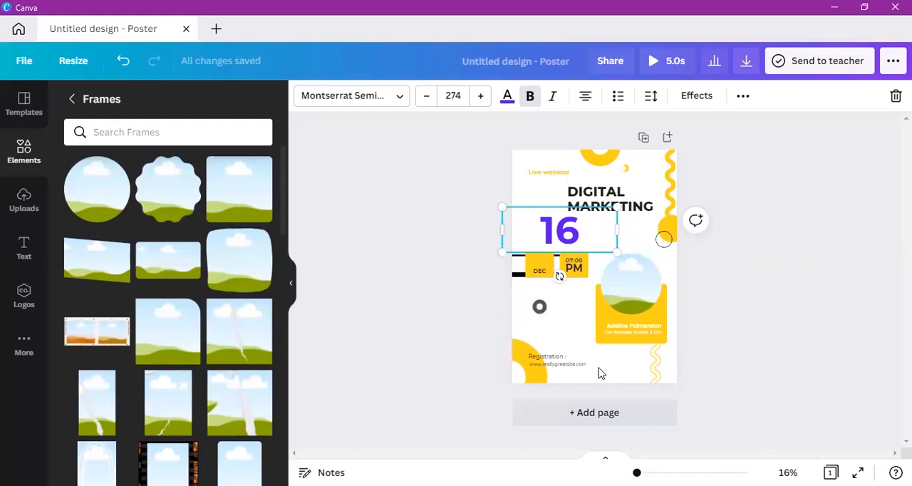
pyautogui.click(662, 68)
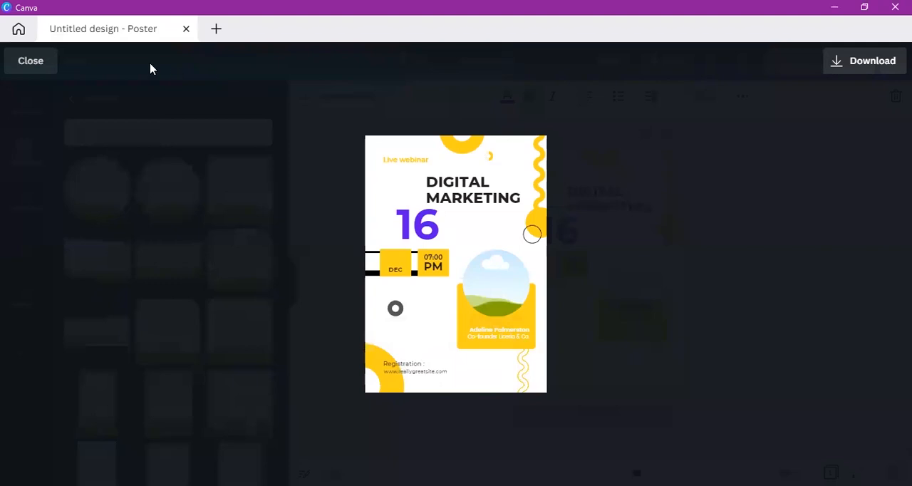
pyautogui.moveTo(387, 230)
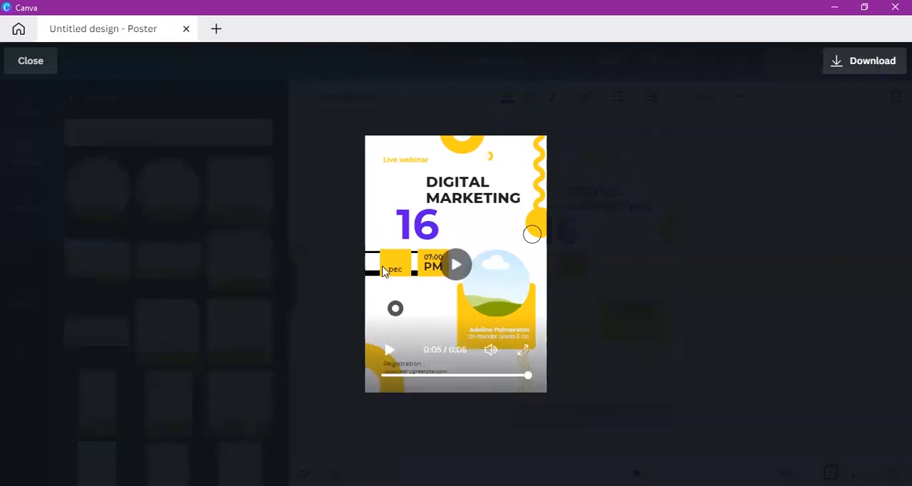
pyautogui.click(26, 62)
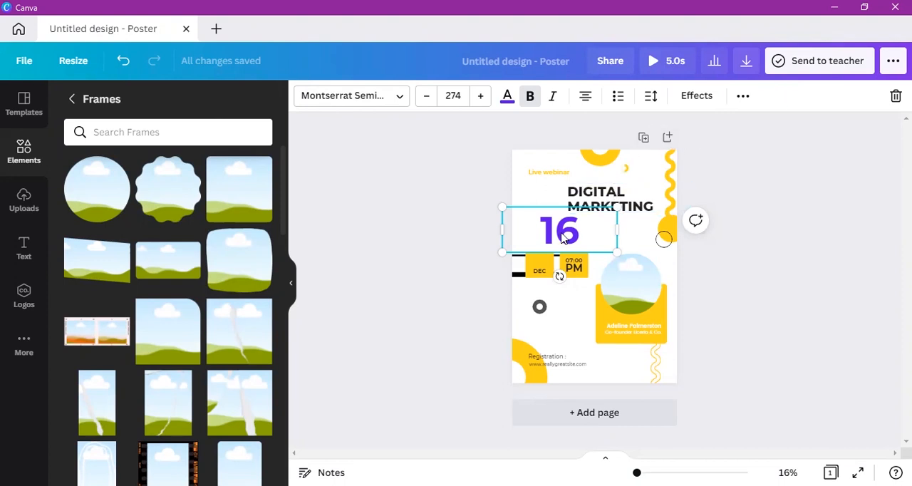
# Step: Shrink the "16" to font size 107, place it back on the yellow block above "DEC" and deselect it
pyautogui.moveTo(561, 245); pyautogui.dragTo(561, 309)
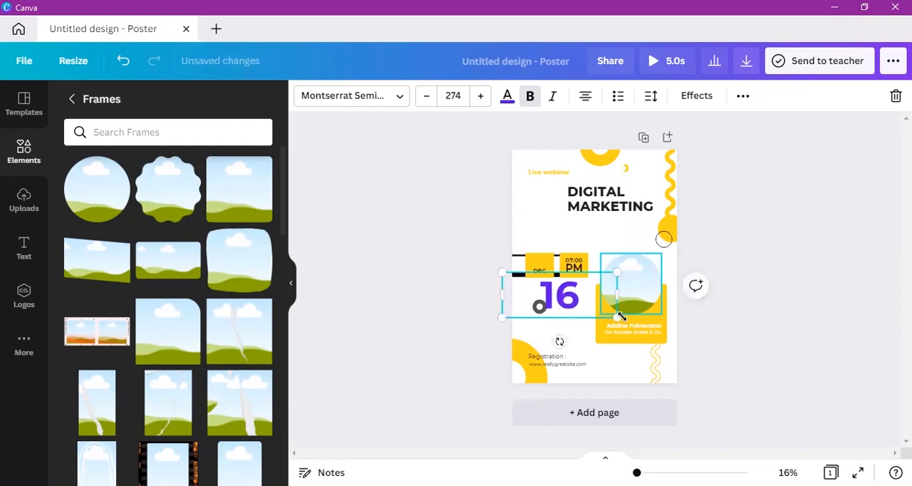
pyautogui.moveTo(616, 318); pyautogui.dragTo(548, 296)
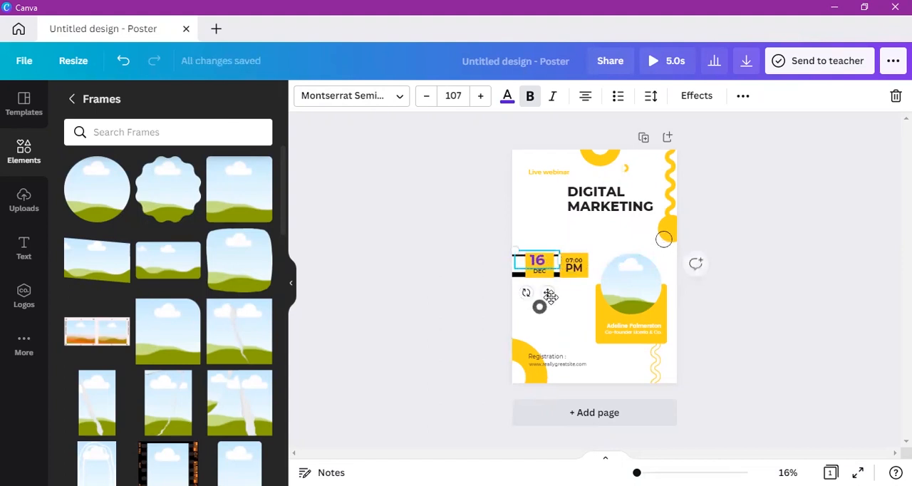
pyautogui.click(588, 259)
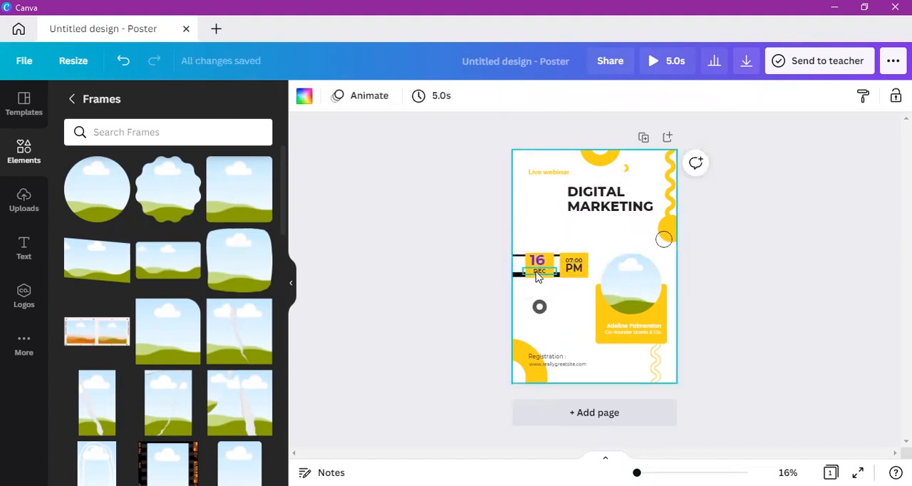
# Step: Delete the "Registration :" label and the website address below it from the lower part of the poster
pyautogui.click(545, 357)
pyautogui.press('Delete')
pyautogui.click(570, 369)
pyautogui.press('Delete')
# Step: Move the lower-left yellow ring fully onto the poster, duplicate it, and place the copy partly over the poster's upper-left corner
pyautogui.moveTo(535, 367); pyautogui.dragTo(583, 330)
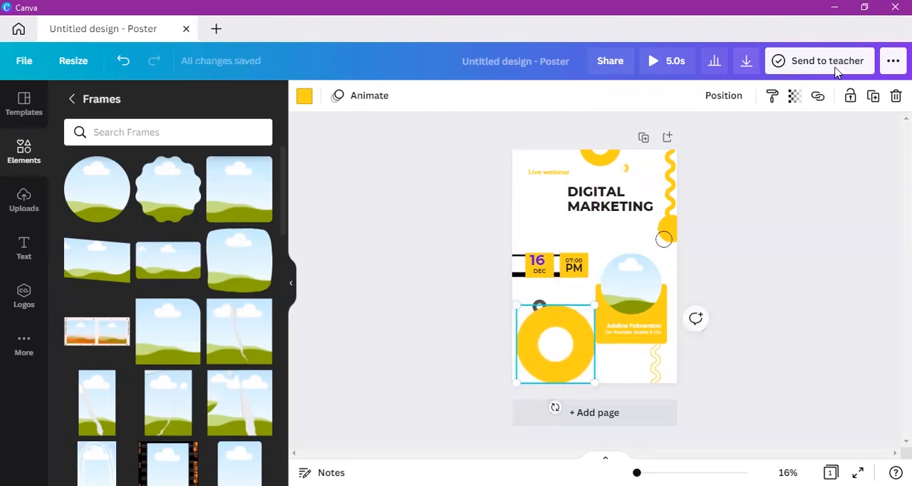
pyautogui.click(873, 97)
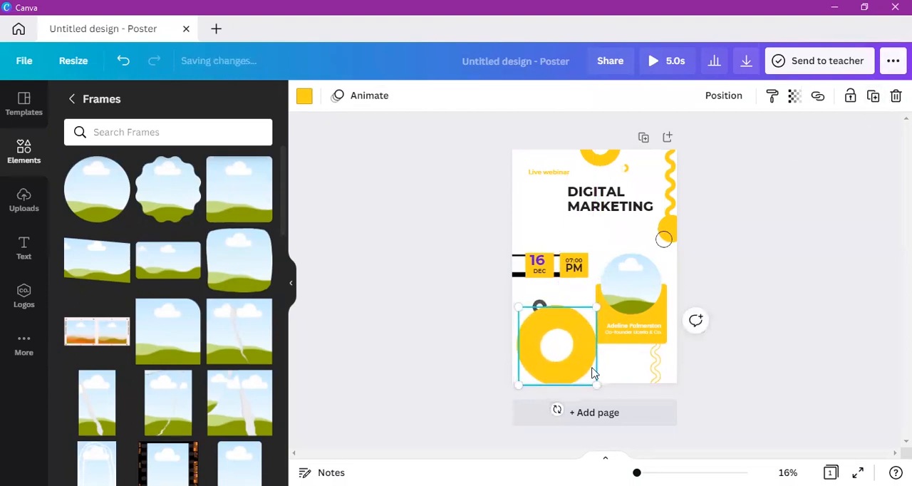
pyautogui.moveTo(563, 311); pyautogui.dragTo(506, 128)
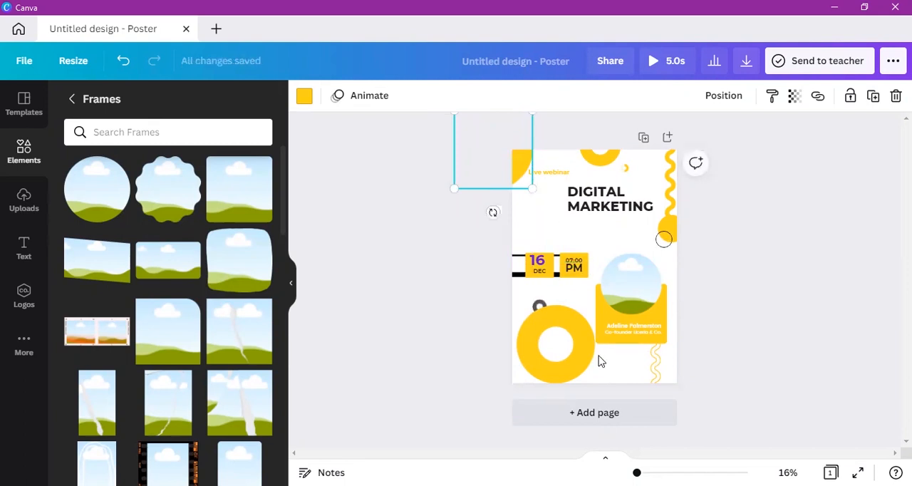
# Step: Move the lower yellow ring partly off the poster's lower-left corner and deselect it
pyautogui.click(566, 350)
pyautogui.moveTo(573, 350); pyautogui.dragTo(549, 372)
pyautogui.click(761, 401)
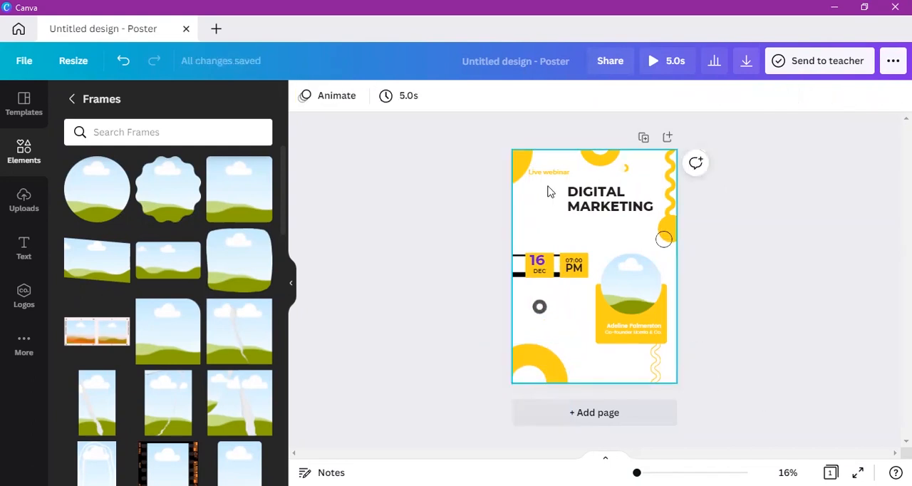
# Step: Move "Live webinar" below the "DIGITAL MARKETING" title and shift the upper-left yellow ring further onto the poster
pyautogui.moveTo(548, 179); pyautogui.dragTo(560, 229)
pyautogui.moveTo(534, 171); pyautogui.dragTo(537, 173)
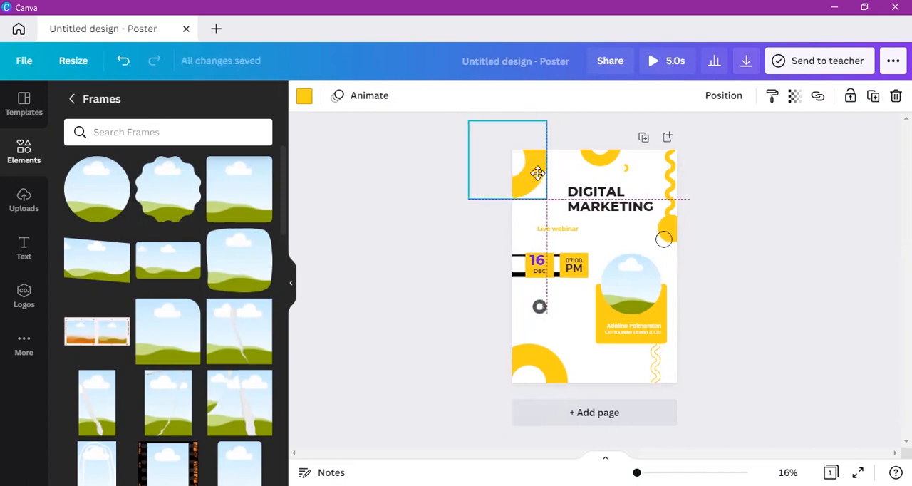
pyautogui.click(774, 269)
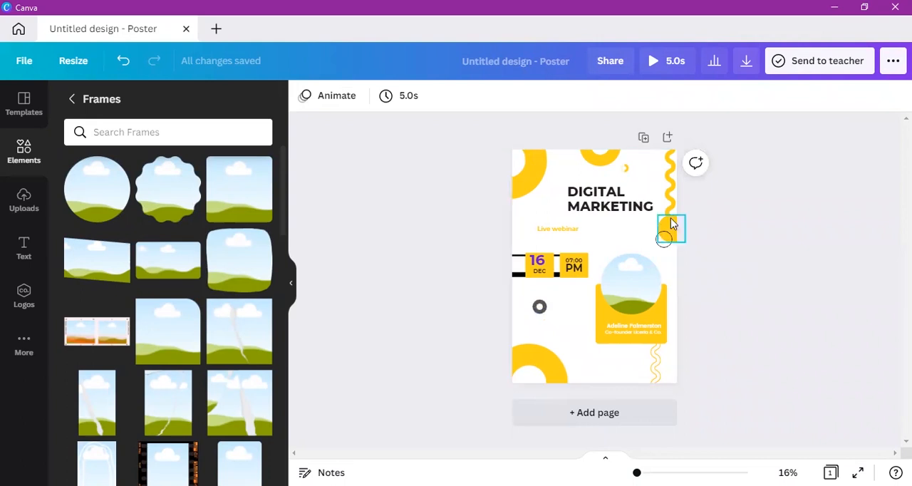
# Step: Move the yellow circle slightly down and past the poster's right edge, and nudge the small crescent above the title down-left
pyautogui.click(671, 218)
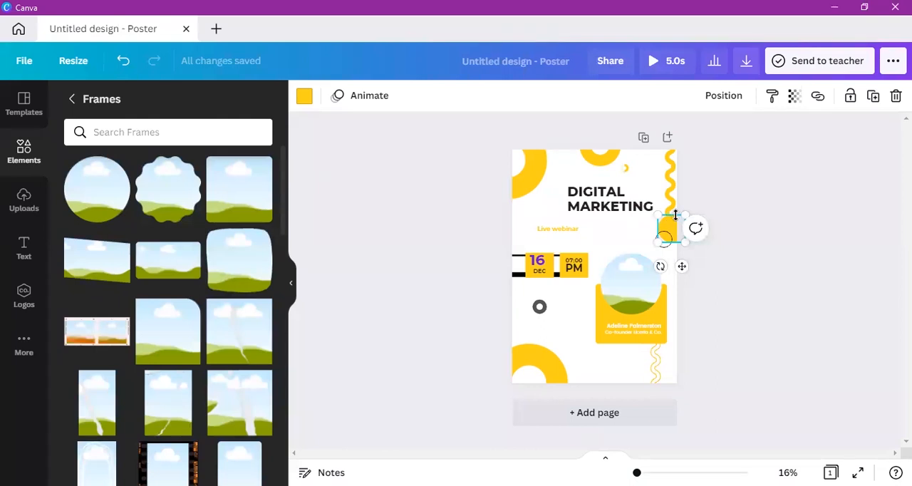
pyautogui.moveTo(671, 228)
pyautogui.mouseDown()
pyautogui.moveTo(662, 230)
pyautogui.moveTo(678, 237)
pyautogui.mouseUp()
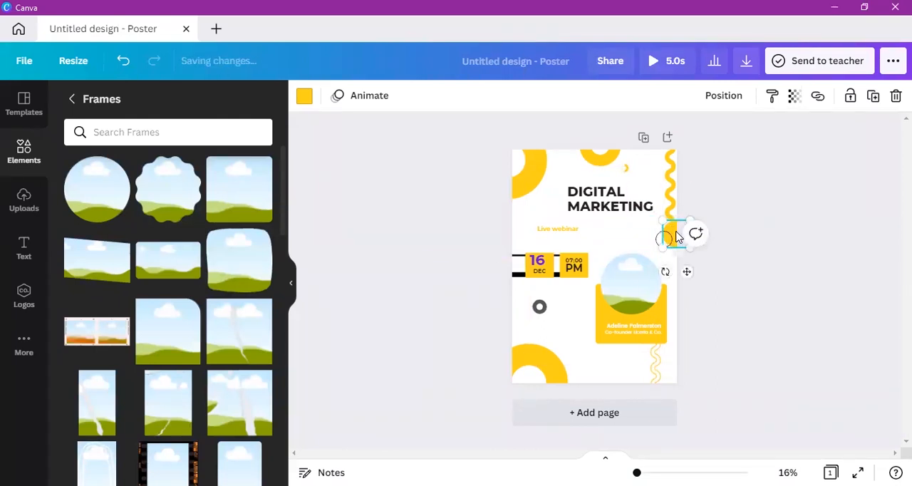
pyautogui.click(629, 170)
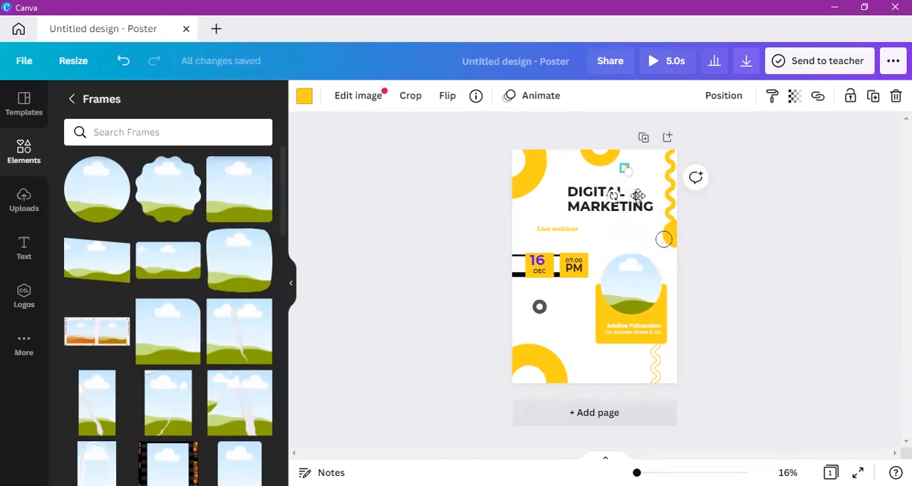
pyautogui.moveTo(638, 197); pyautogui.dragTo(637, 200)
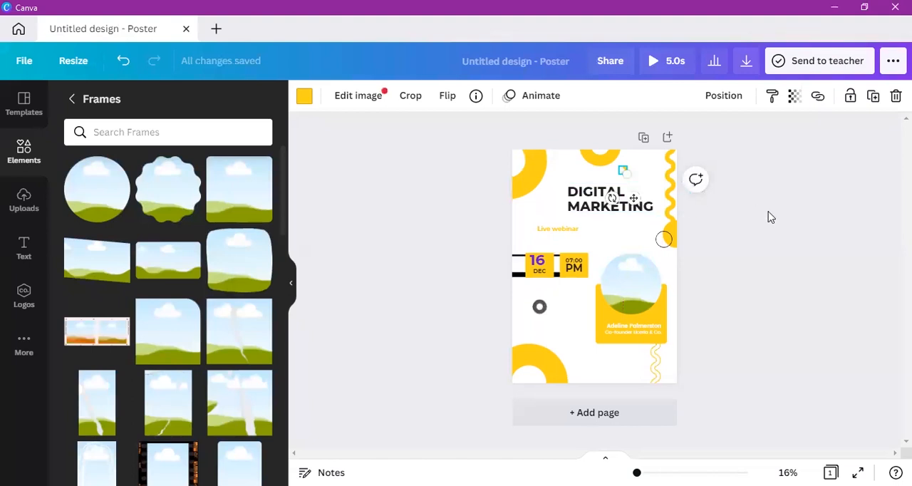
# Step: Recolor the small crescent above the title with the dark navy from the Learn with Shajeel palette
pyautogui.click(313, 99)
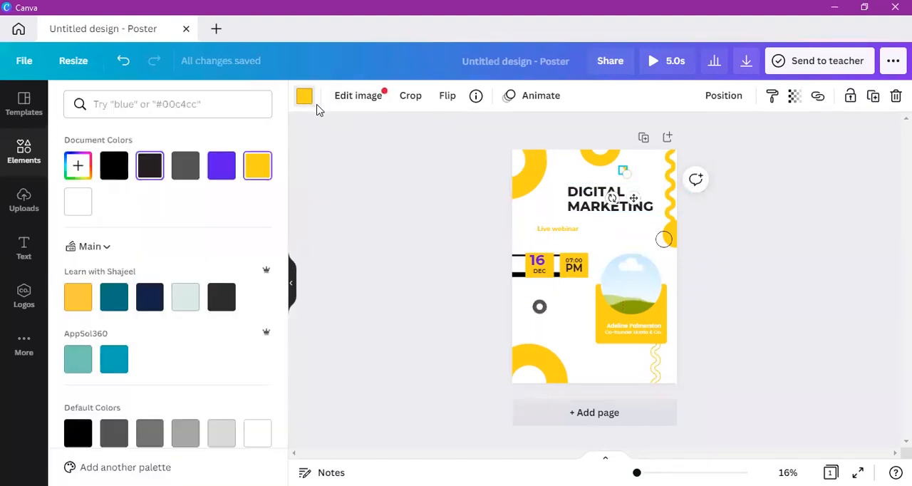
pyautogui.click(218, 171)
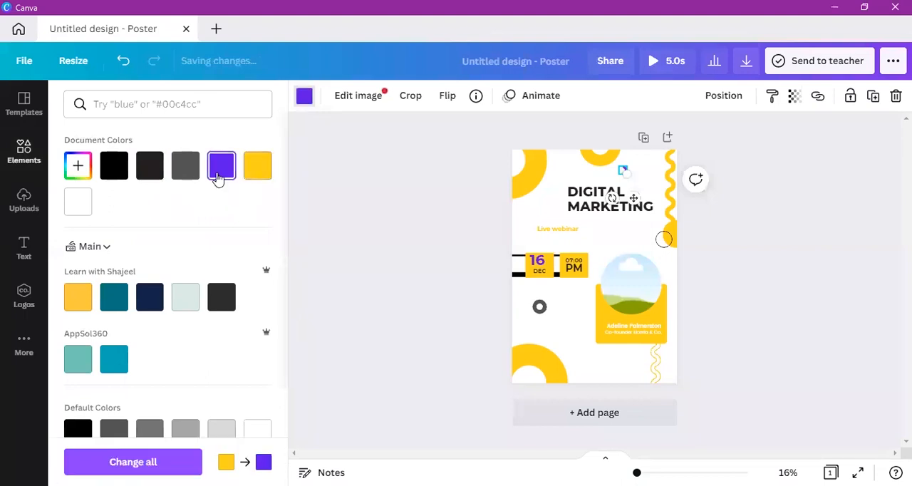
pyautogui.click(149, 297)
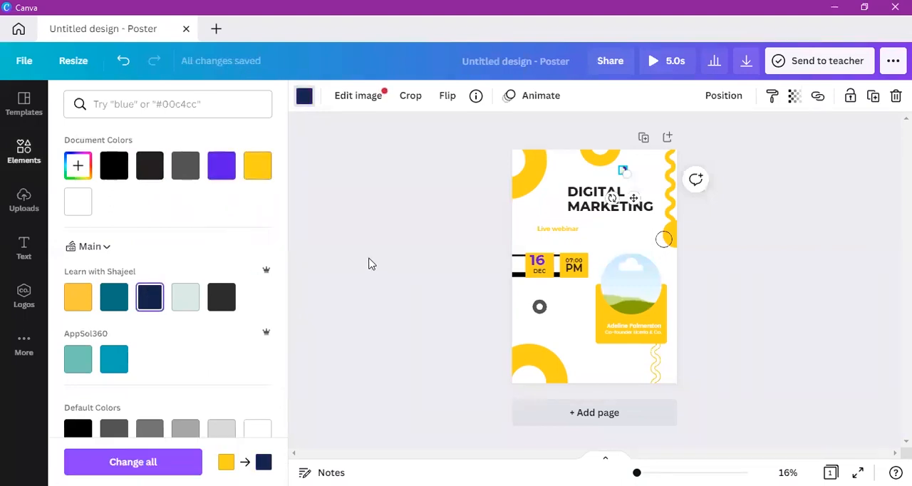
pyautogui.click(371, 264)
# Step: Recolor the yellow circle at the poster's right edge with the document's purple and deselect it
pyautogui.click(670, 232)
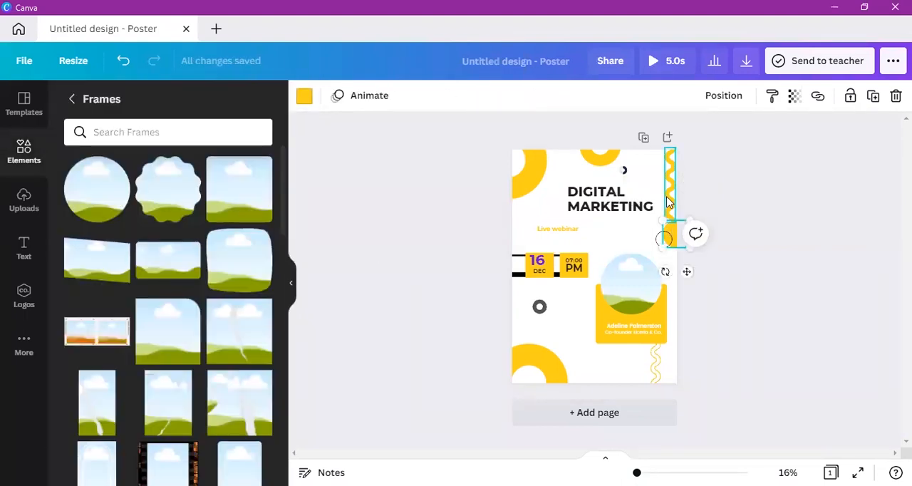
pyautogui.click(305, 96)
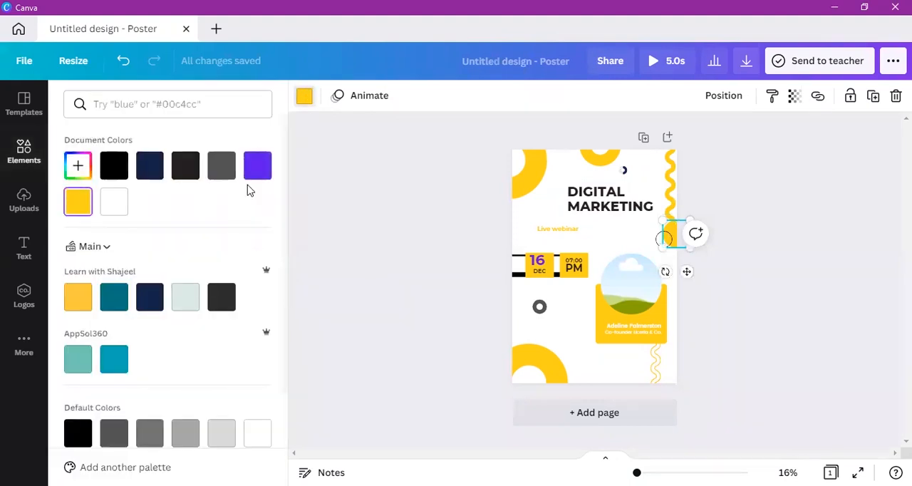
pyautogui.click(264, 167)
pyautogui.click(439, 294)
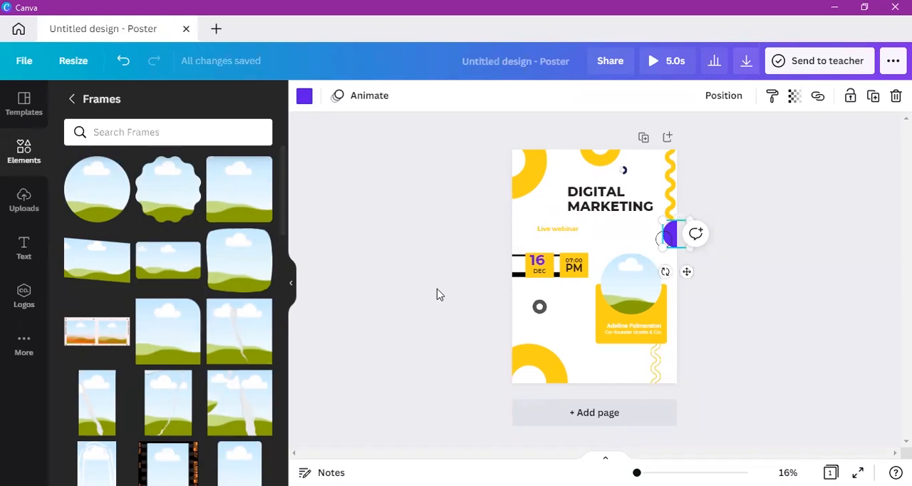
pyautogui.click(753, 342)
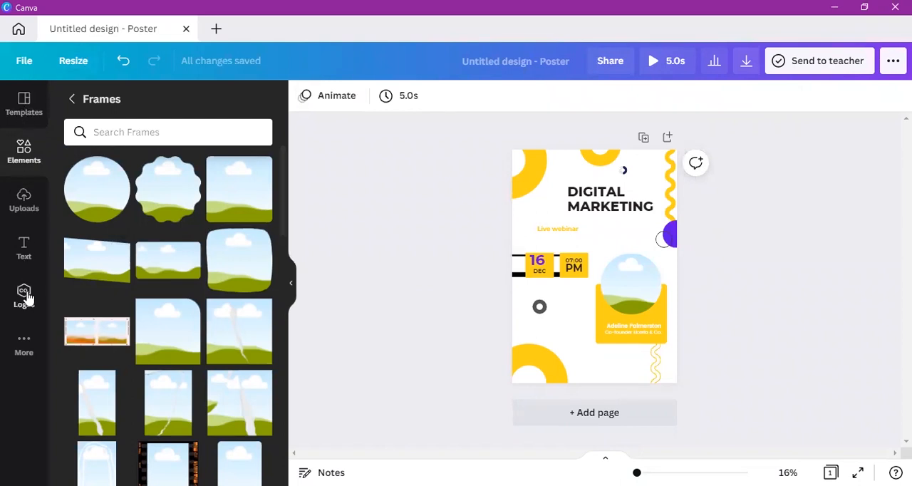
# Step: Browse the element categories and view the suggested Flowers and Flower background elements
pyautogui.click(21, 149)
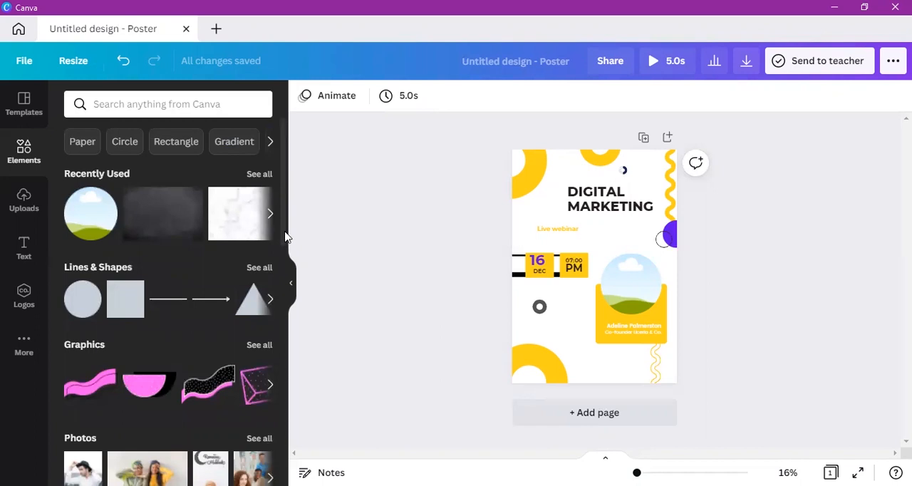
pyautogui.scroll(-6, 270, 341)
pyautogui.scroll(-4, 269, 399)
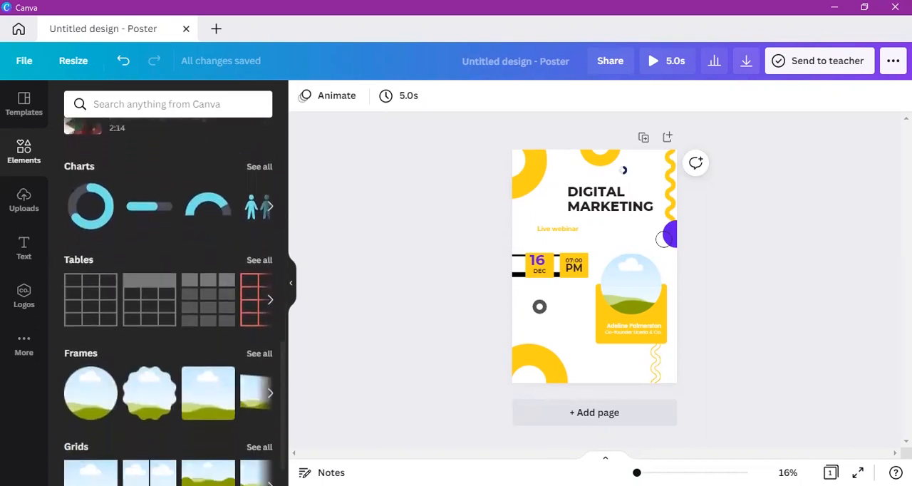
pyautogui.scroll(-1, 174, 301)
pyautogui.scroll(10, 274, 399)
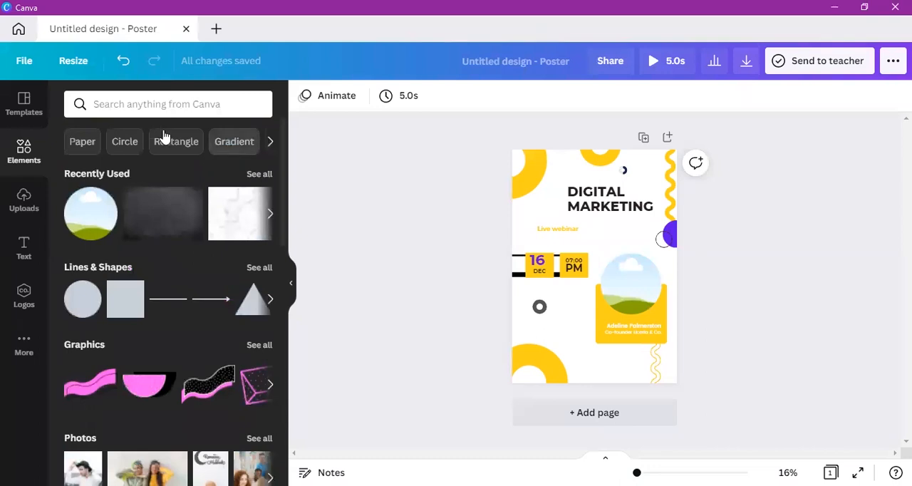
pyautogui.click(270, 143)
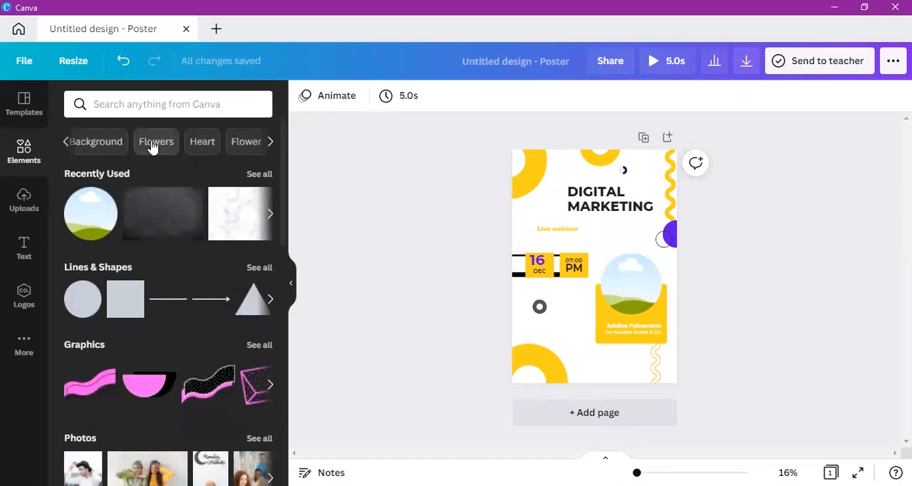
pyautogui.click(145, 142)
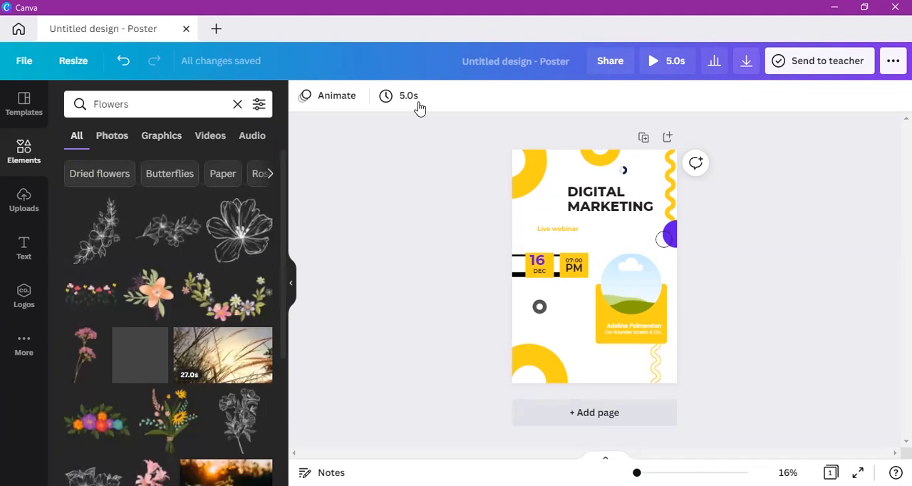
pyautogui.click(269, 176)
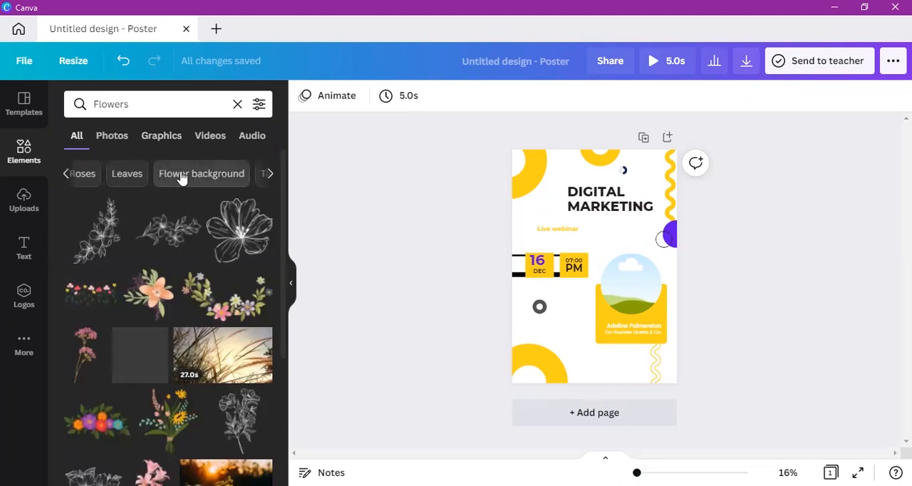
pyautogui.click(180, 176)
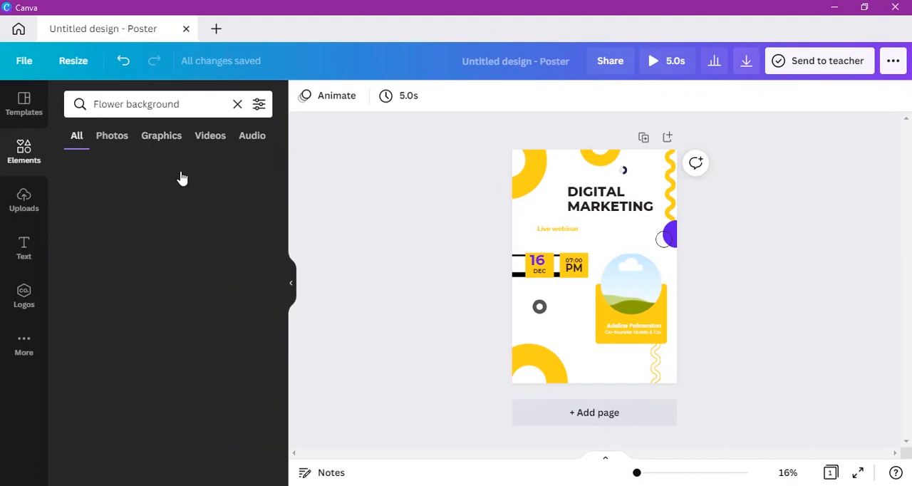
# Step: Replace the flower search in the elements library with a search for "pencil"
pyautogui.click(176, 102)
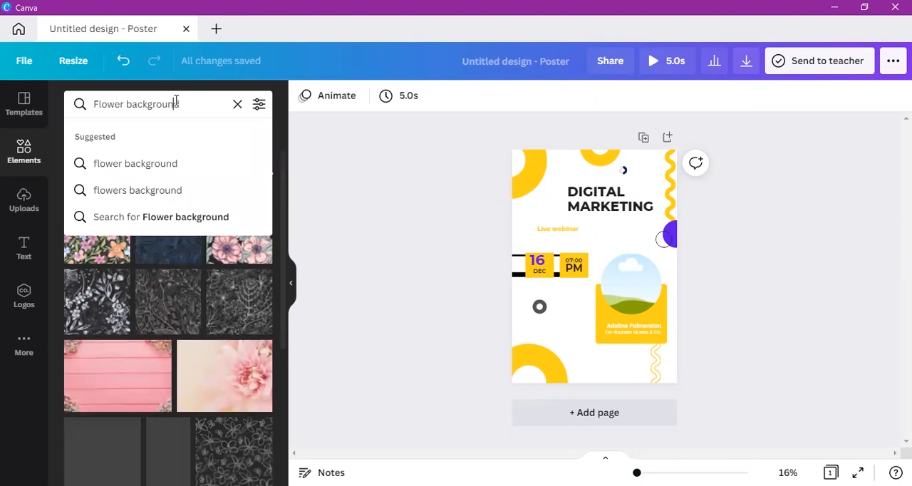
pyautogui.write('Pen')
pyautogui.write('cil')
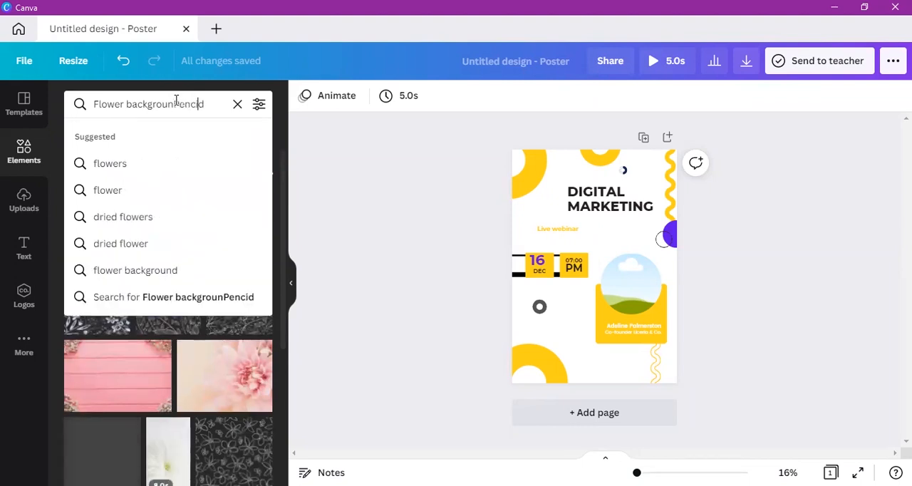
pyautogui.press('BackSpace')
pyautogui.press('BackSpace')
pyautogui.press('BackSpace')
pyautogui.press('BackSpace')
pyautogui.press('BackSpace')
pyautogui.press('BackSpace')
pyautogui.press('BackSpace')
pyautogui.press('BackSpace')
pyautogui.press('BackSpace')
pyautogui.press('BackSpace')
pyautogui.press('BackSpace')
pyautogui.press('BackSpace')
pyautogui.press('BackSpace')
pyautogui.press('BackSpace')
pyautogui.press('BackSpace')
pyautogui.press('BackSpace')
pyautogui.press('BackSpace')
pyautogui.press('BackSpace')
pyautogui.press('BackSpace')
pyautogui.press('BackSpace')
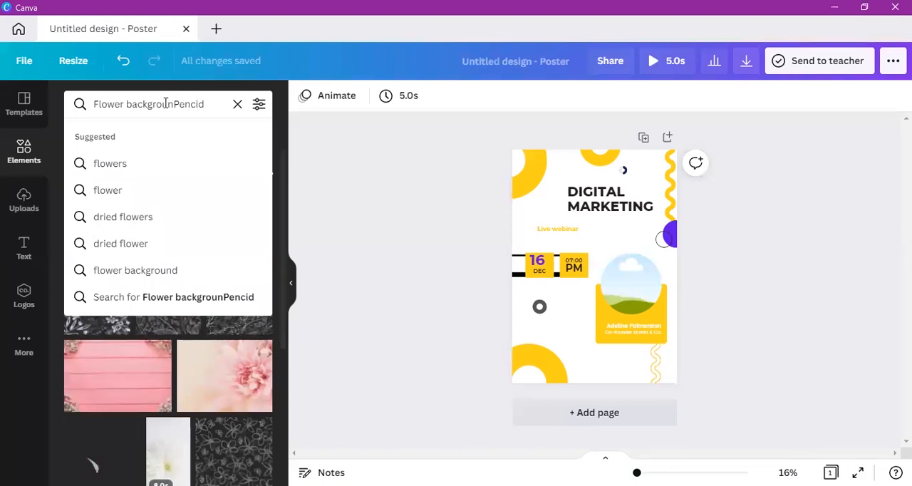
pyautogui.press('BackSpace')
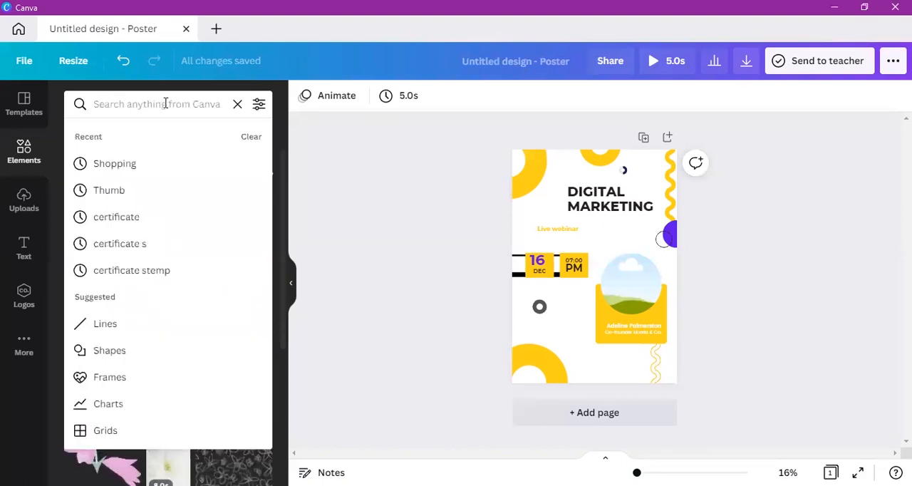
pyautogui.write('Pen')
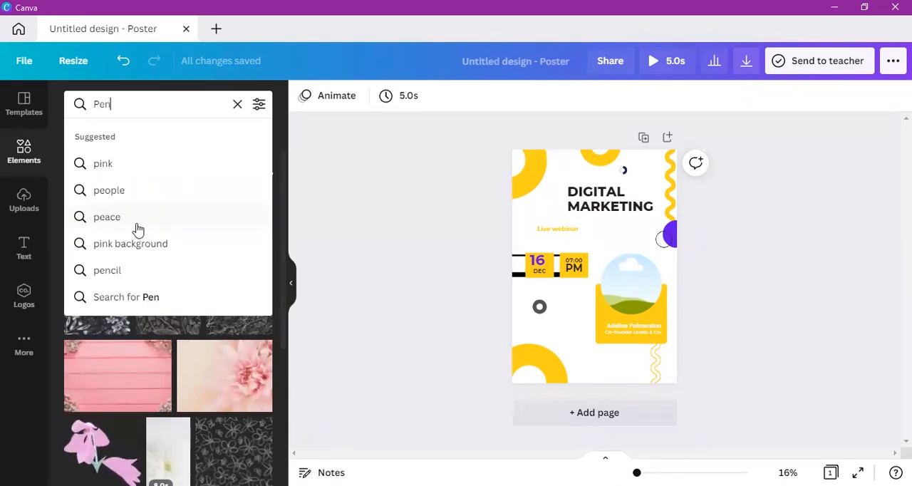
pyautogui.click(128, 272)
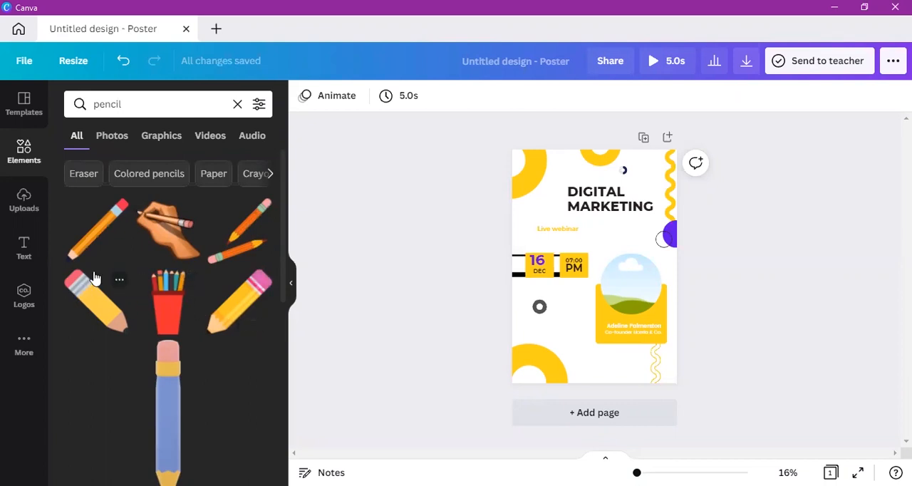
# Step: Add the yellow pencil with the pink eraser, shrink it beside "Live webinar" and rotate its tip toward the upper left
pyautogui.click(238, 307)
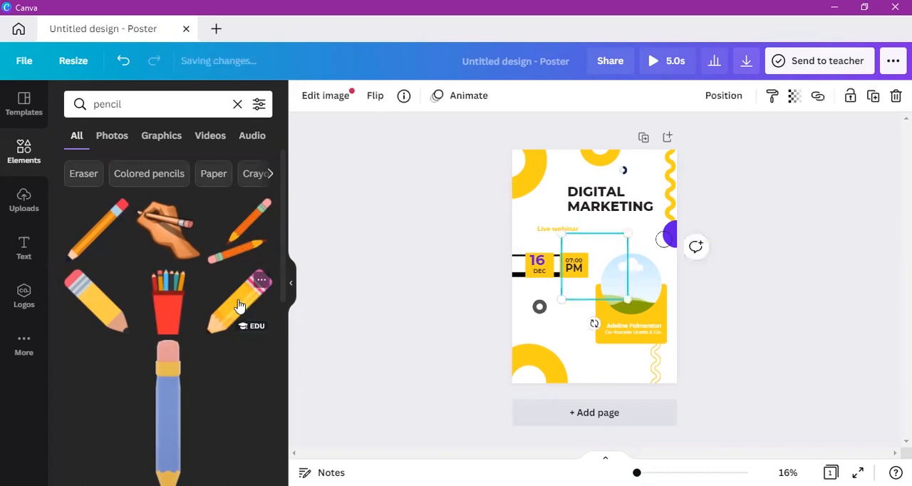
pyautogui.moveTo(605, 259); pyautogui.dragTo(598, 237)
pyautogui.moveTo(621, 278)
pyautogui.mouseDown()
pyautogui.moveTo(566, 230)
pyautogui.moveTo(594, 260)
pyautogui.mouseUp()
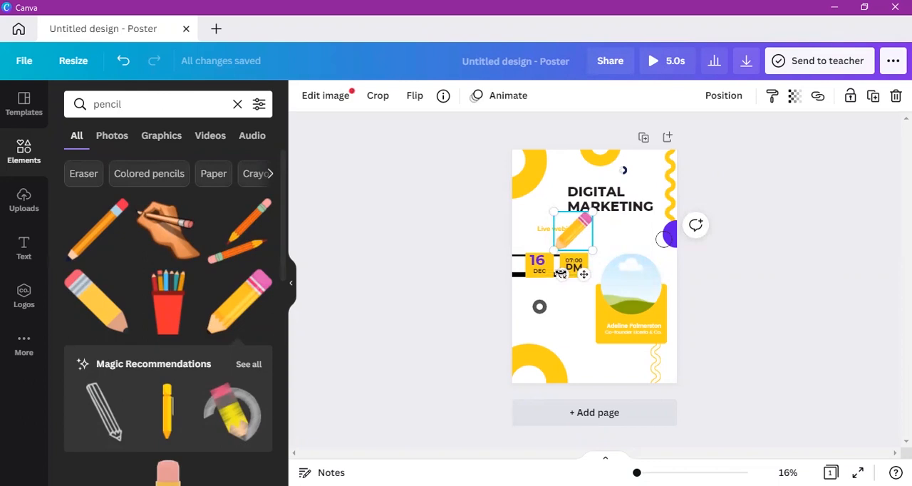
pyautogui.moveTo(561, 273)
pyautogui.mouseDown()
pyautogui.moveTo(617, 239)
pyautogui.moveTo(590, 173)
pyautogui.moveTo(627, 208)
pyautogui.moveTo(579, 250)
pyautogui.mouseUp()
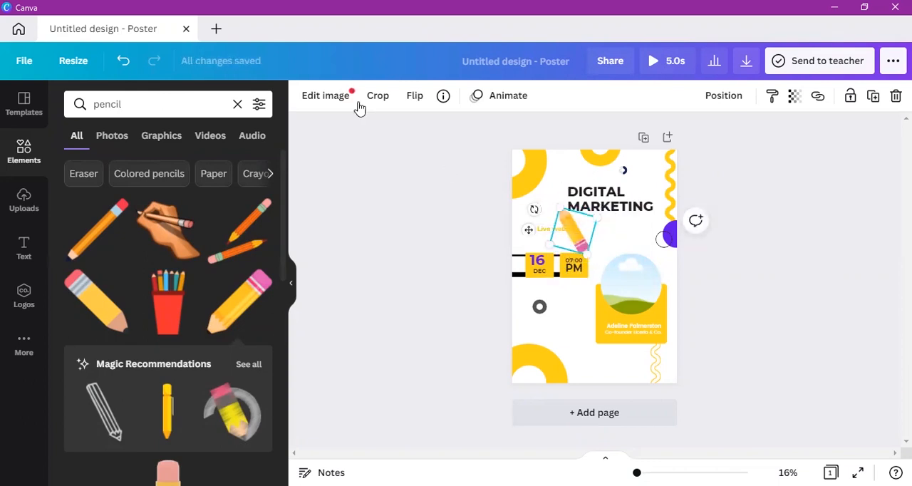
# Step: Apply the Trippy effect Trace to the pencil image and leave the image editing
pyautogui.click(325, 96)
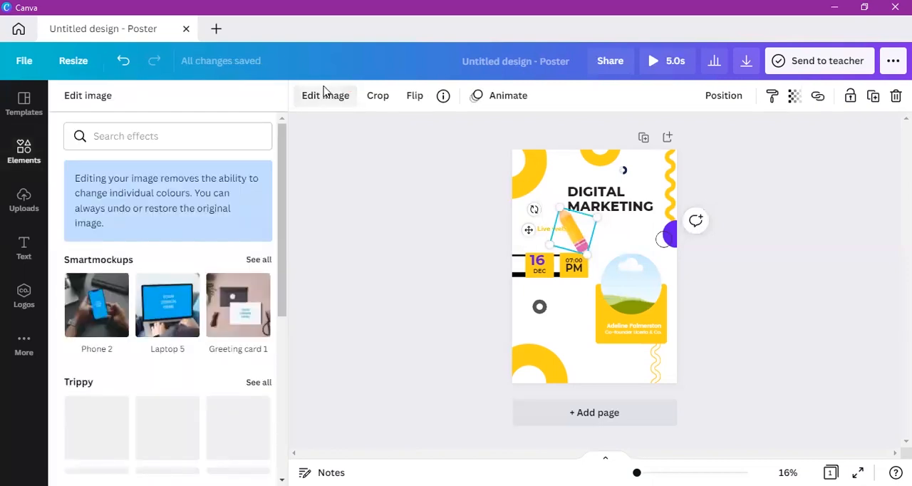
pyautogui.moveTo(279, 191)
pyautogui.mouseDown()
pyautogui.moveTo(278, 364)
pyautogui.moveTo(279, 285)
pyautogui.mouseUp()
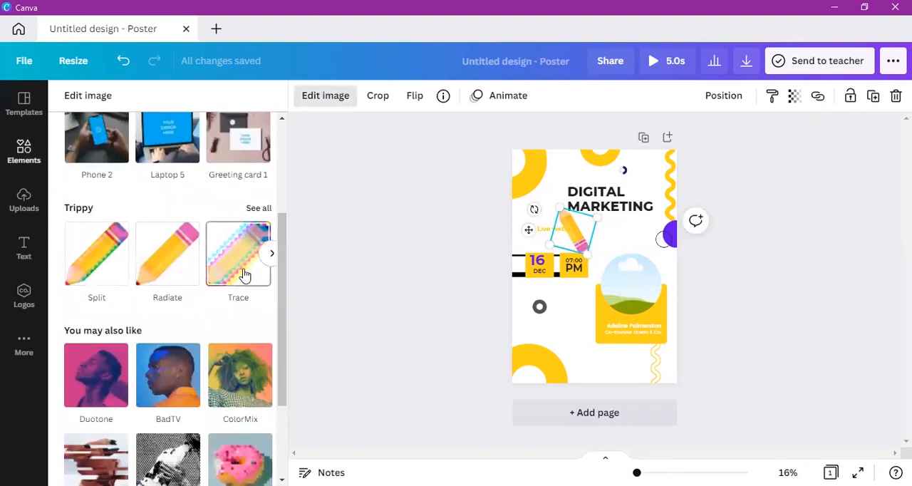
pyautogui.click(242, 272)
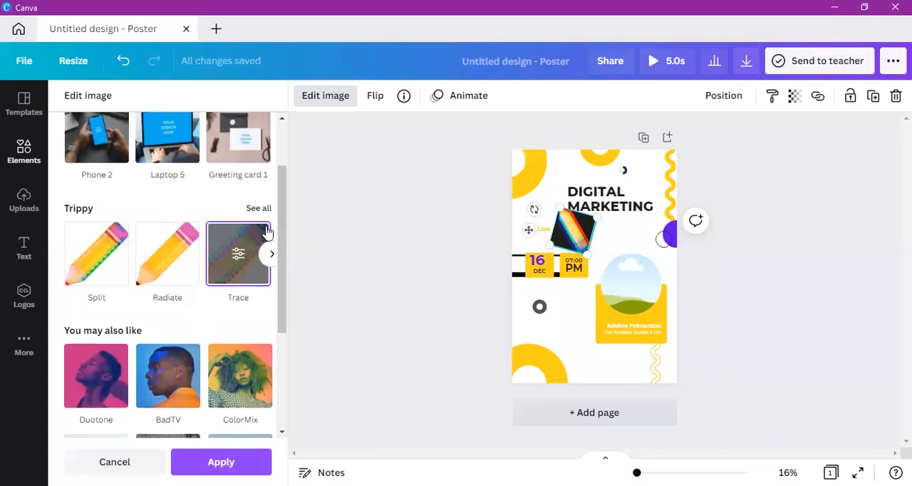
pyautogui.click(261, 281)
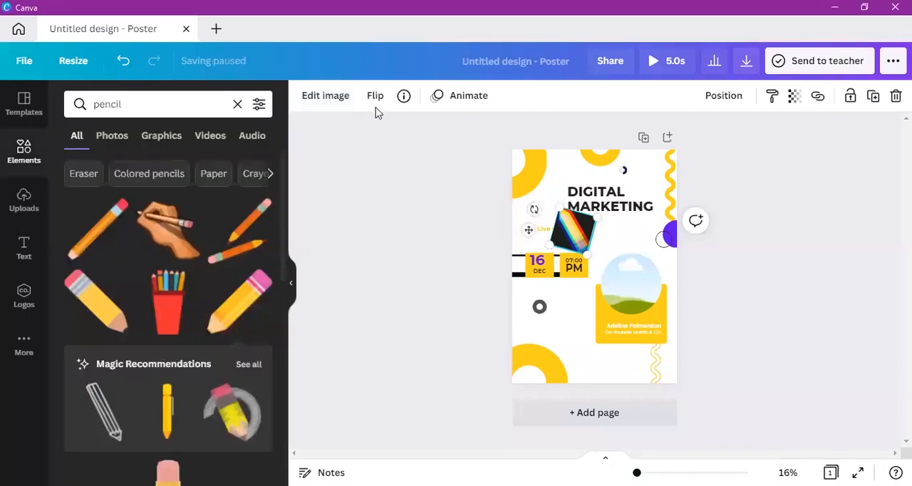
pyautogui.click(602, 228)
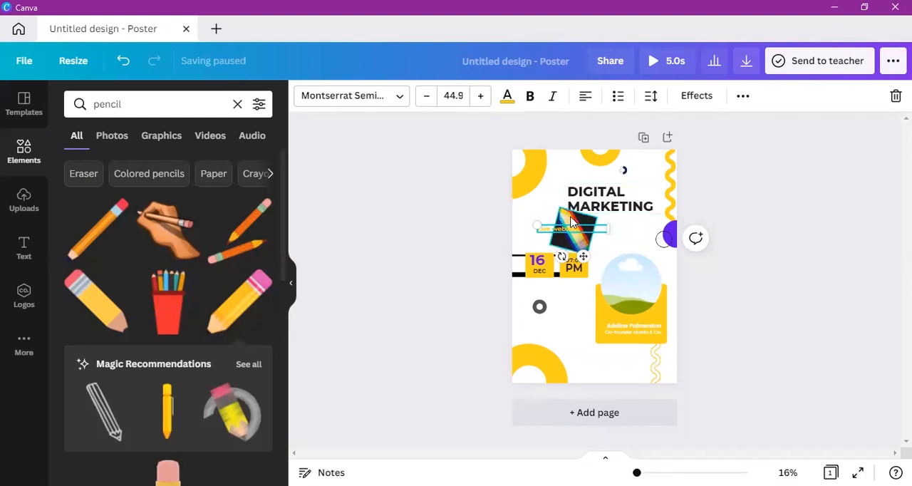
# Step: Delete the pencil image with the Trace effect beside the "Live webinar" text
pyautogui.click(571, 218)
pyautogui.press('Delete')
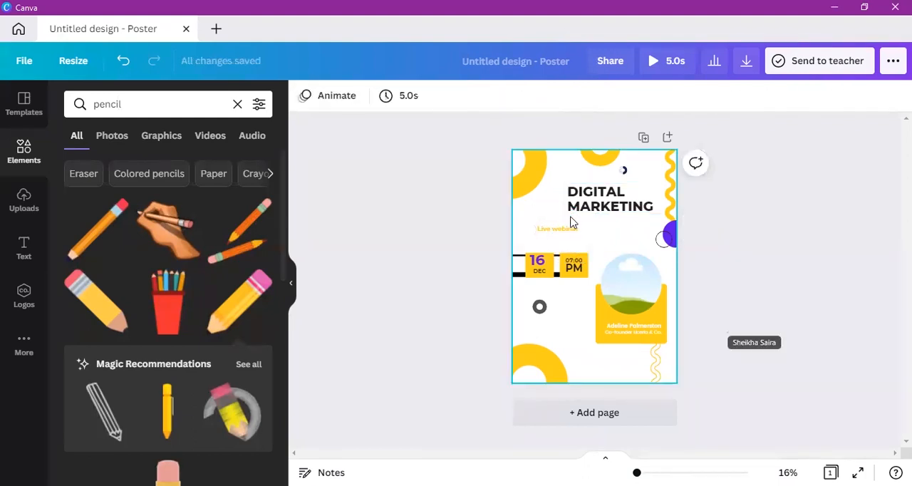
# Step: Try the graphic of two orange pencils below the title and remove it from the poster
pyautogui.click(248, 248)
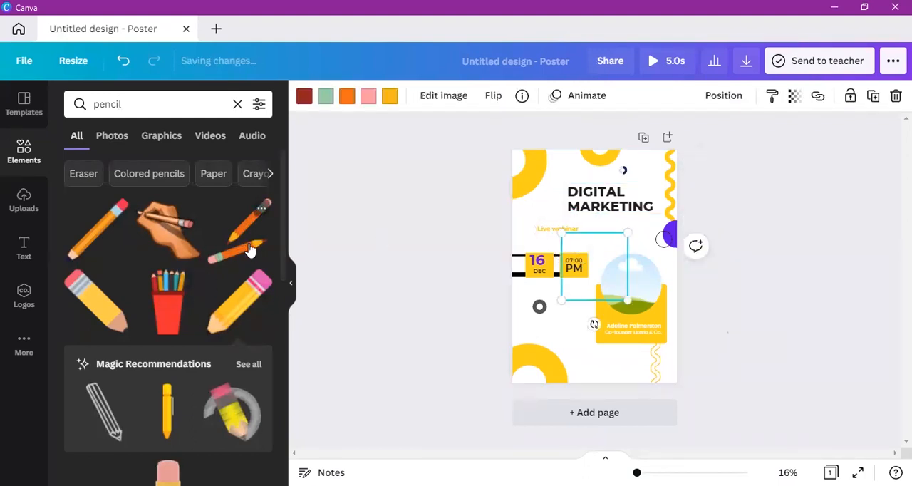
pyautogui.moveTo(603, 265); pyautogui.dragTo(609, 241)
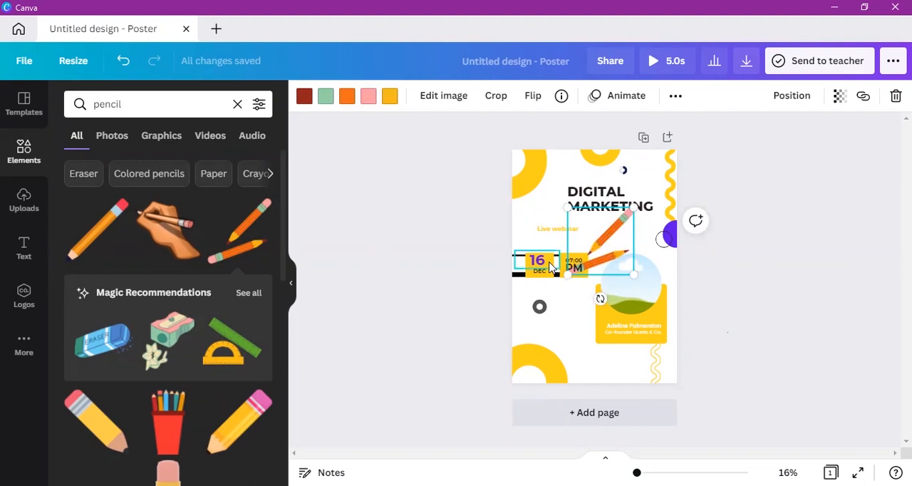
pyautogui.press('Delete')
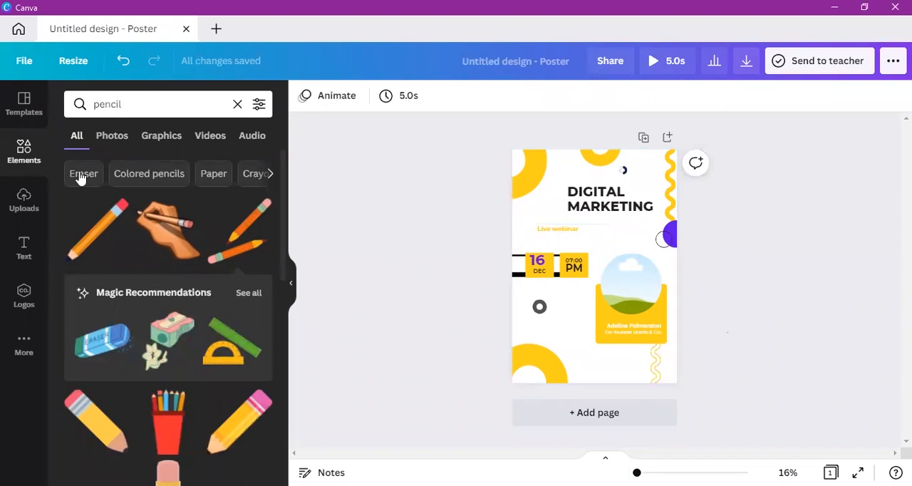
# Step: Replace the pencil search in the elements library with a search for "background"
pyautogui.click(34, 346)
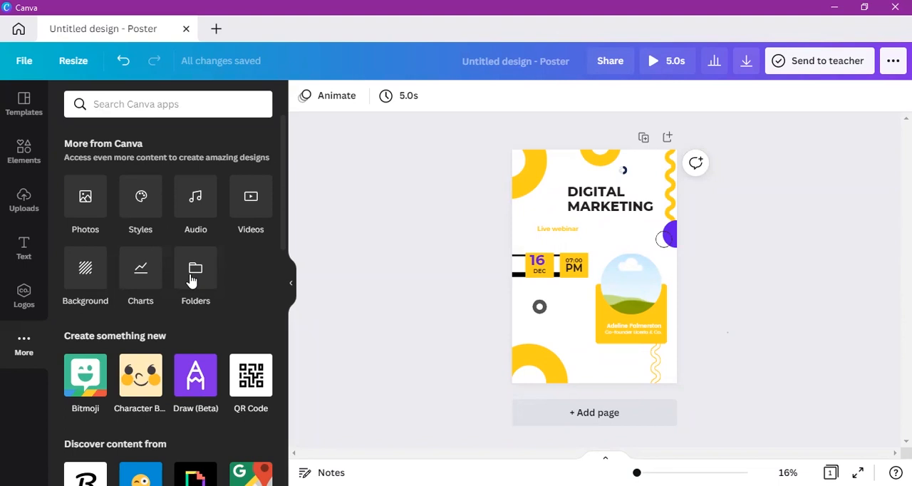
pyautogui.click(20, 170)
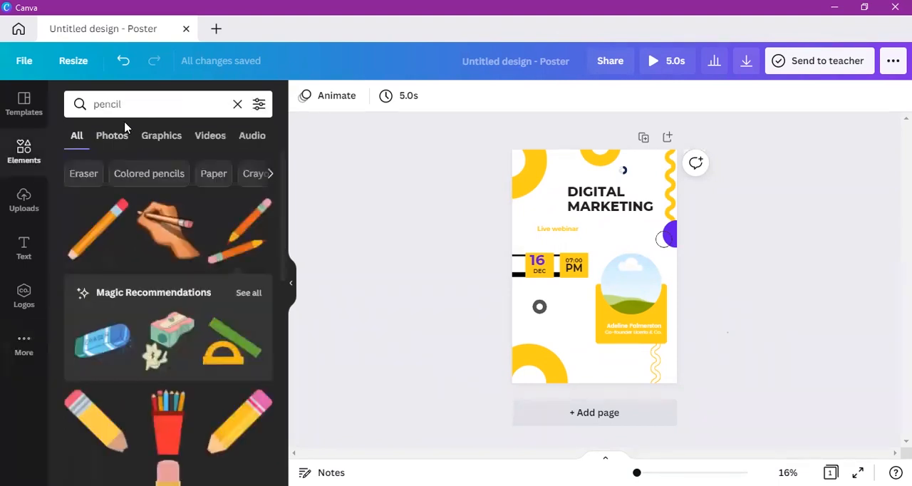
pyautogui.click(237, 104)
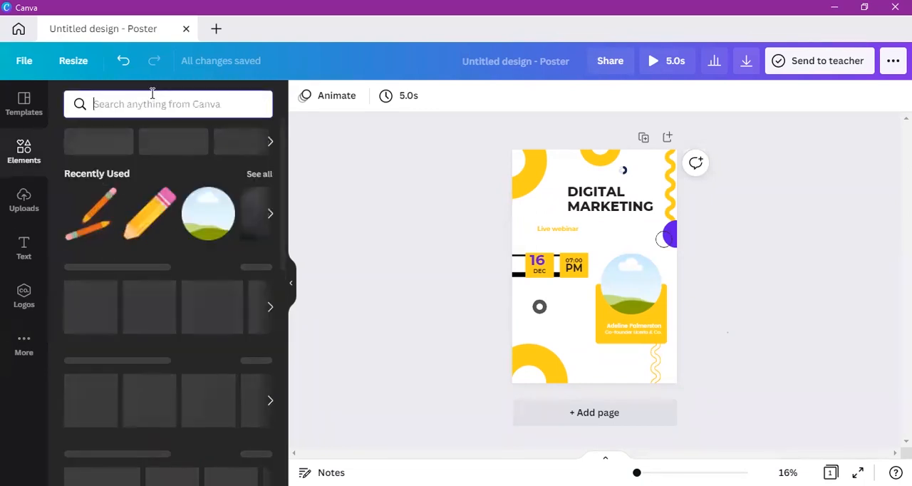
pyautogui.write('b')
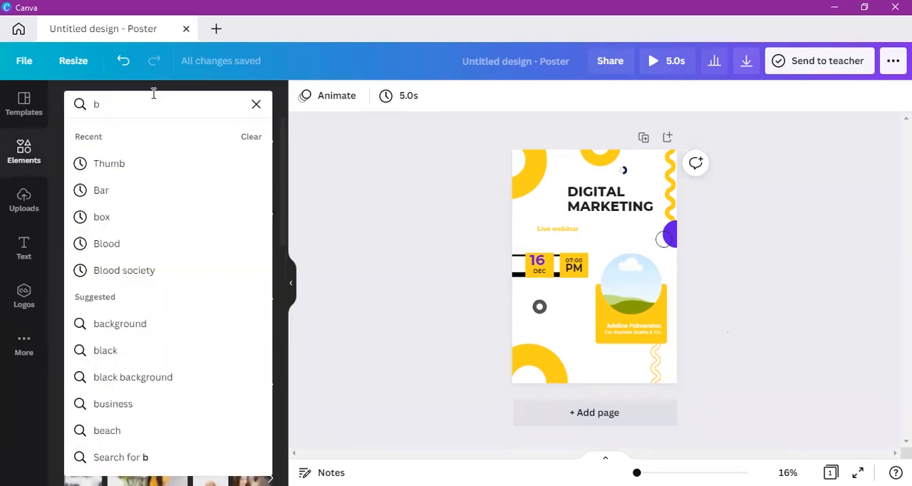
pyautogui.write('ackgrou')
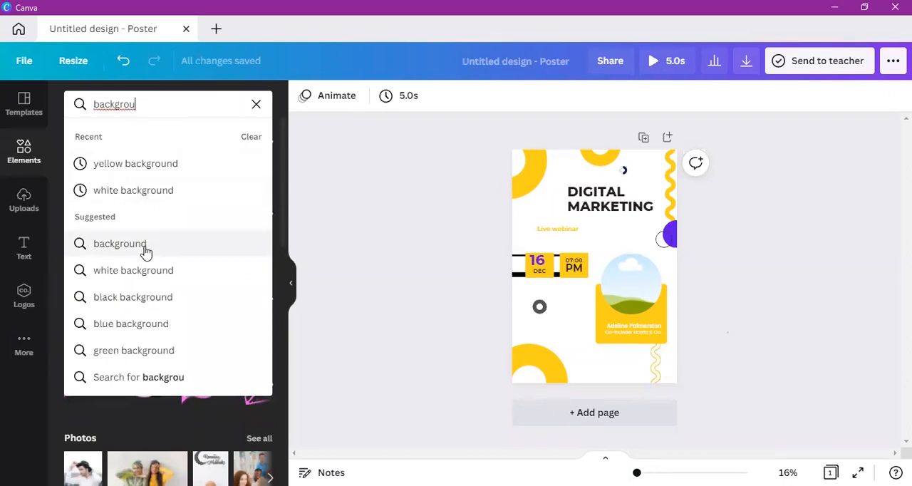
pyautogui.click(119, 244)
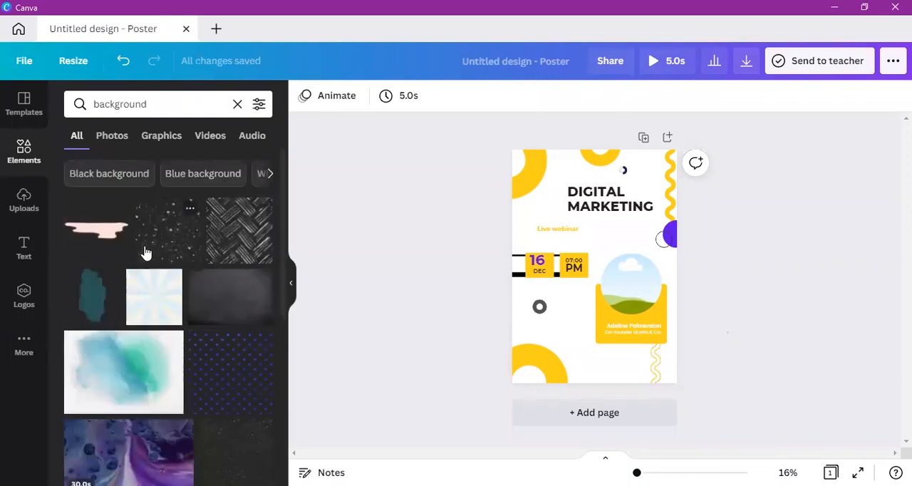
# Step: Try the black woven-line pattern in the lower part of the poster and remove it
pyautogui.click(240, 255)
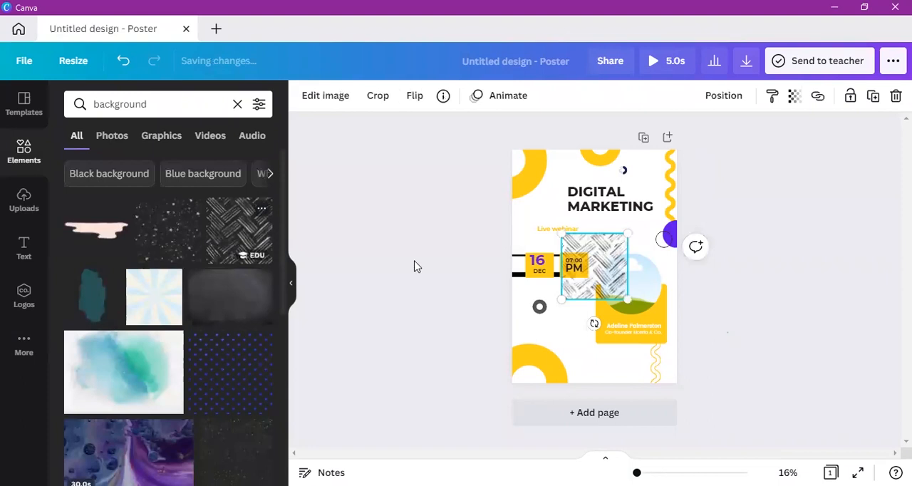
pyautogui.moveTo(592, 259); pyautogui.dragTo(582, 321)
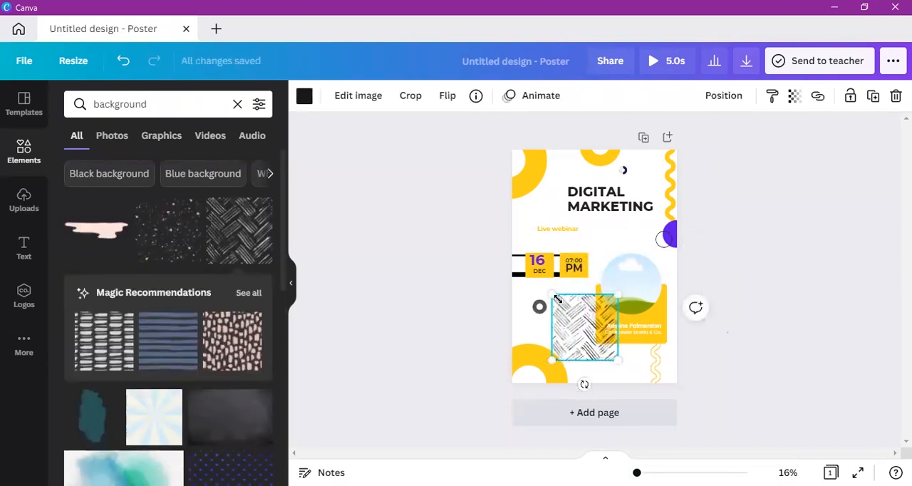
pyautogui.press('Delete')
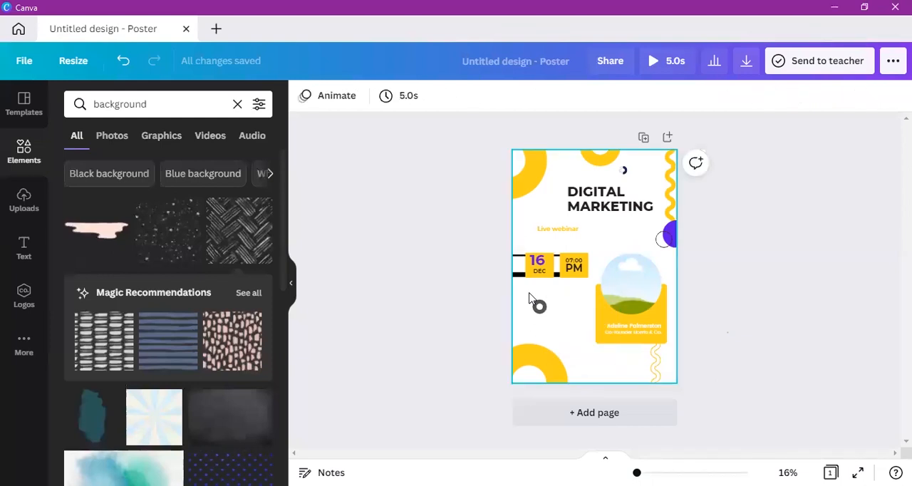
# Step: Add the dark chalkboard background image and fit it as a full-width strip along the poster's lower edge
pyautogui.click(252, 420)
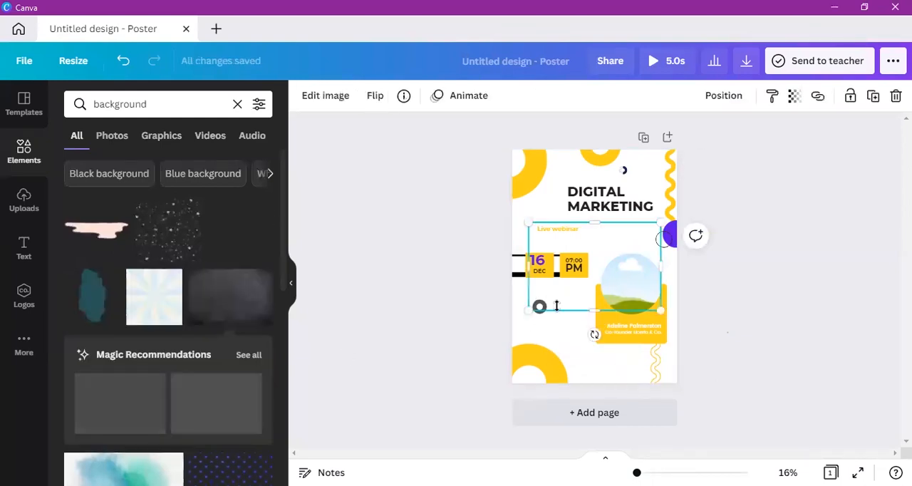
pyautogui.moveTo(599, 273); pyautogui.dragTo(586, 329)
pyautogui.moveTo(585, 281); pyautogui.dragTo(588, 338)
pyautogui.moveTo(673, 350); pyautogui.dragTo(675, 349)
pyautogui.moveTo(519, 352); pyautogui.dragTo(556, 372)
pyautogui.click(751, 387)
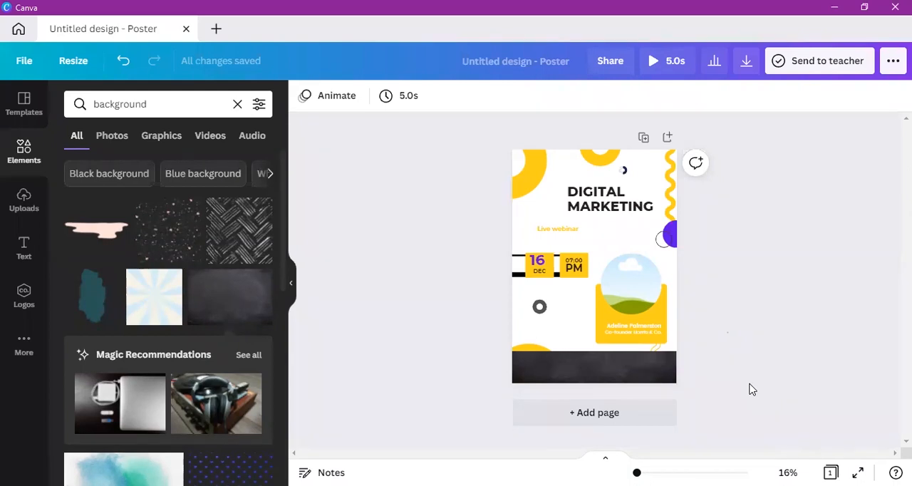
pyautogui.click(653, 368)
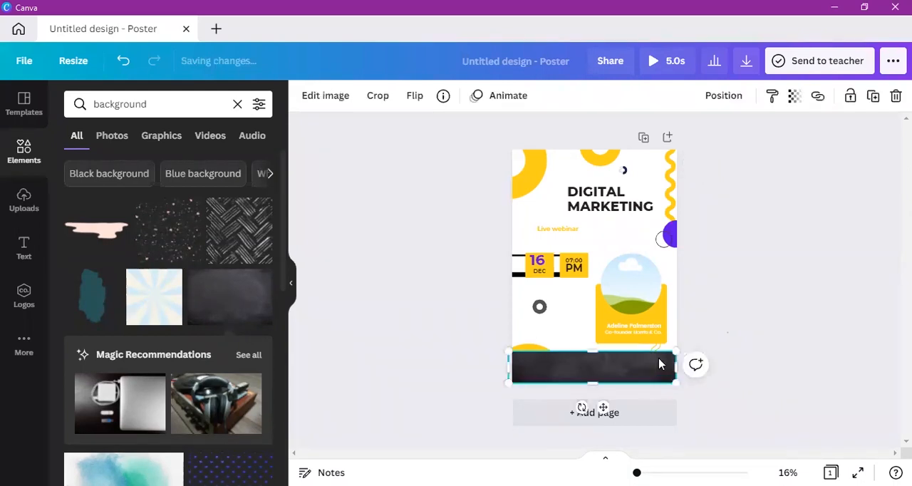
pyautogui.click(835, 313)
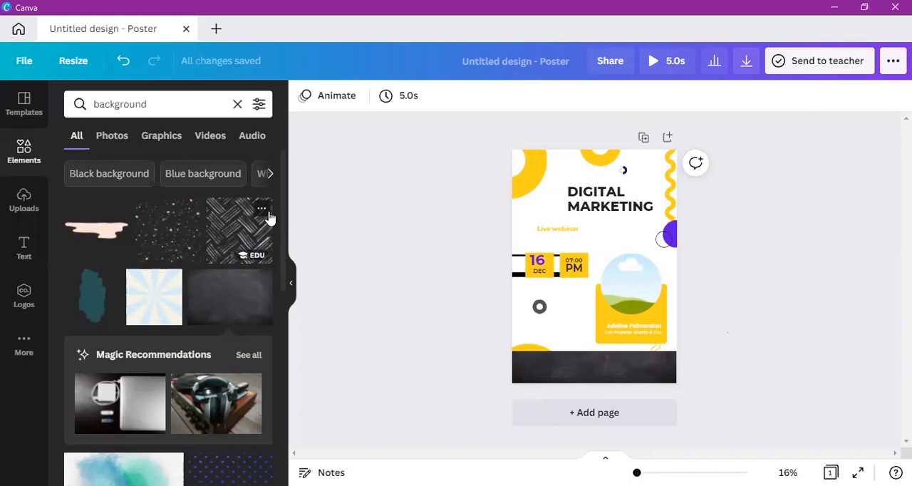
# Step: Replace the background search in the elements library with a search for "blood"
pyautogui.press('BackSpace')
pyautogui.press('BackSpace')
pyautogui.press('BackSpace')
pyautogui.press('BackSpace')
pyautogui.press('BackSpace')
pyautogui.press('BackSpace')
pyautogui.press('BackSpace')
pyautogui.press('BackSpace')
pyautogui.press('BackSpace')
pyautogui.press('BackSpace')
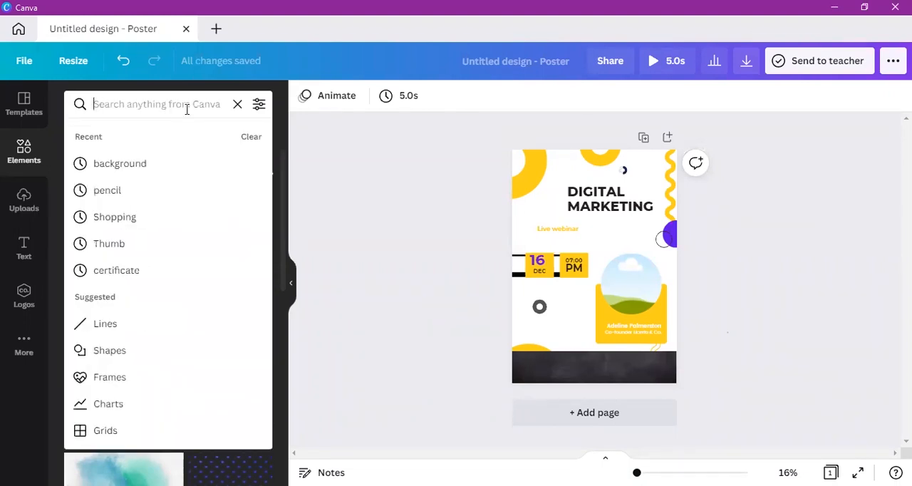
pyautogui.write('blood')
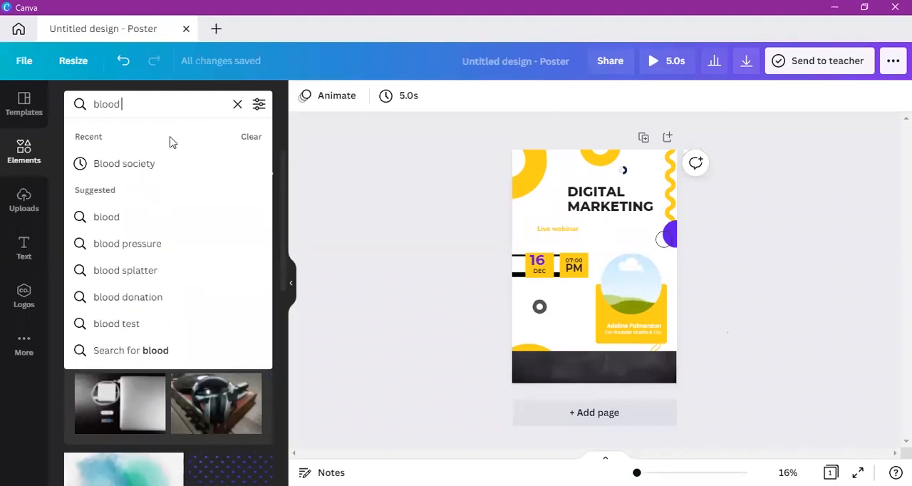
pyautogui.press('Return')
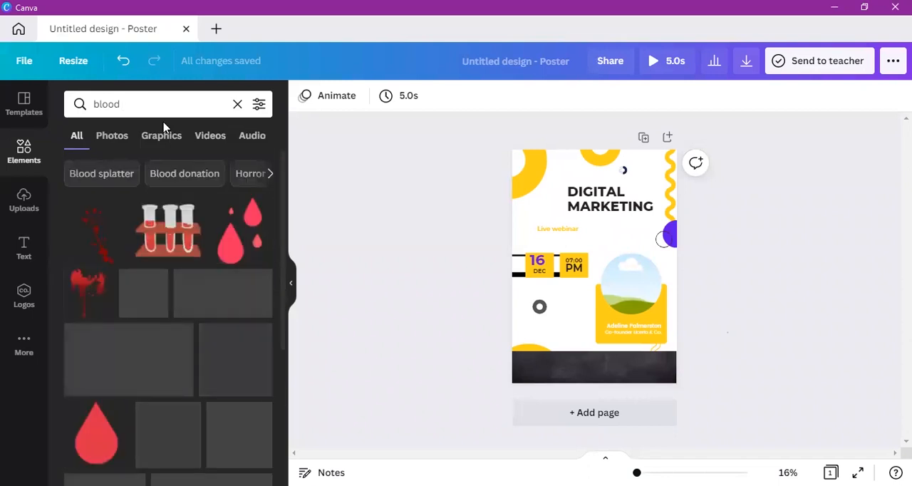
# Step: Try the blood test tube rack graphic below the title and remove it from the poster
pyautogui.click(159, 248)
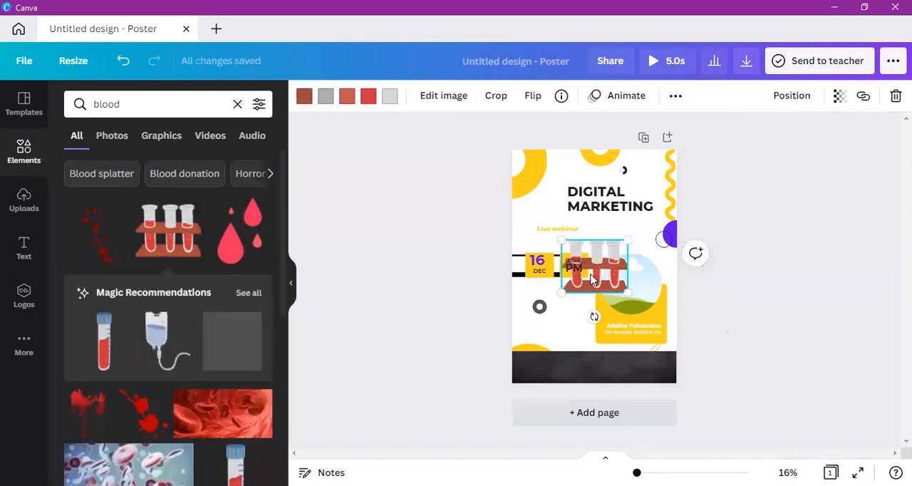
pyautogui.moveTo(590, 273); pyautogui.dragTo(592, 248)
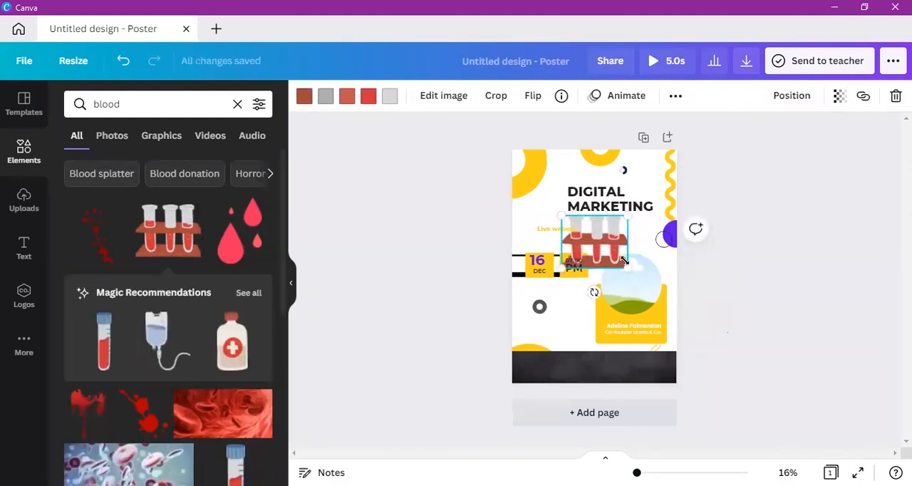
pyautogui.press('Delete')
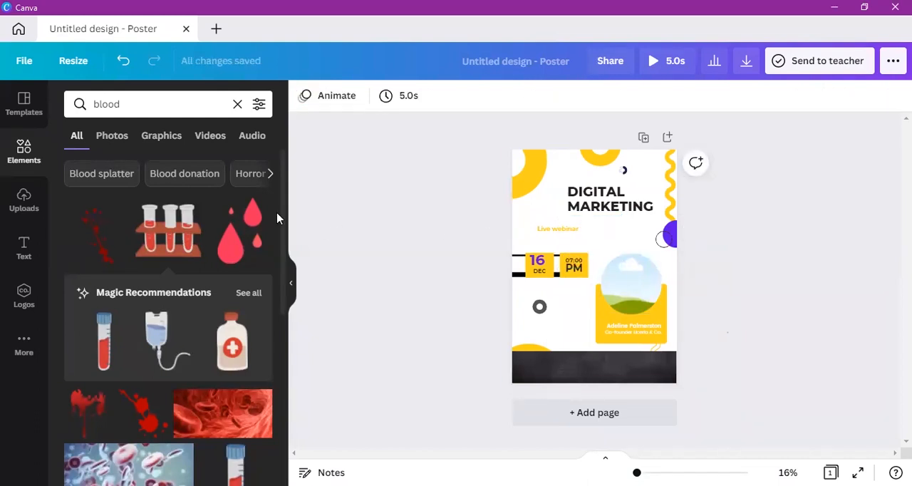
# Step: Try the flat red blood drop graphic on the poster and remove it
pyautogui.scroll(-2, 282, 221)
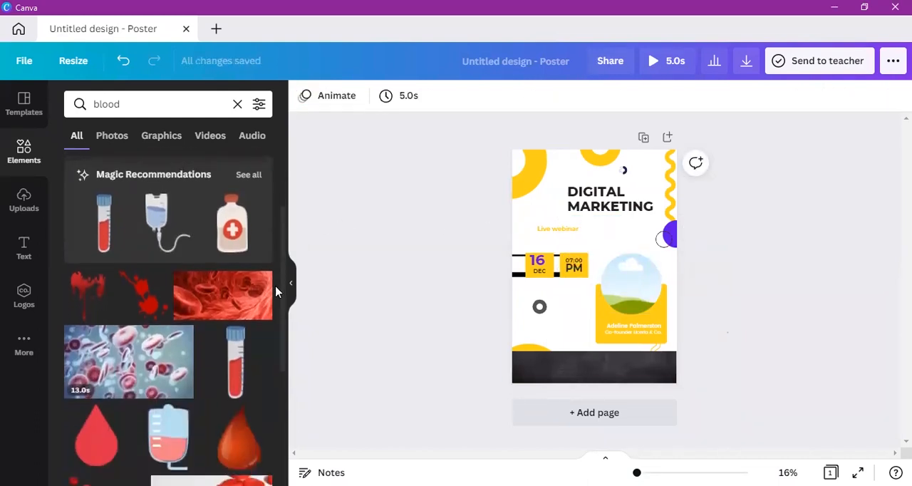
pyautogui.scroll(-2, 276, 291)
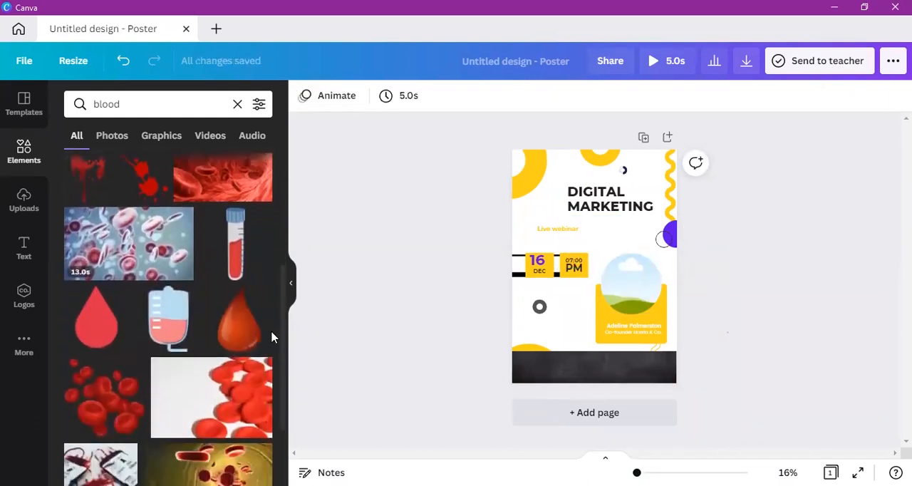
pyautogui.click(87, 318)
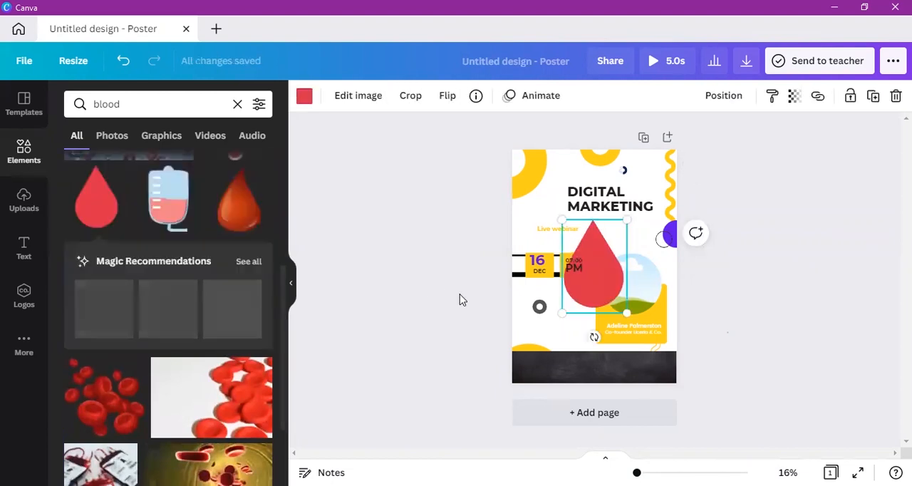
pyautogui.press('Delete')
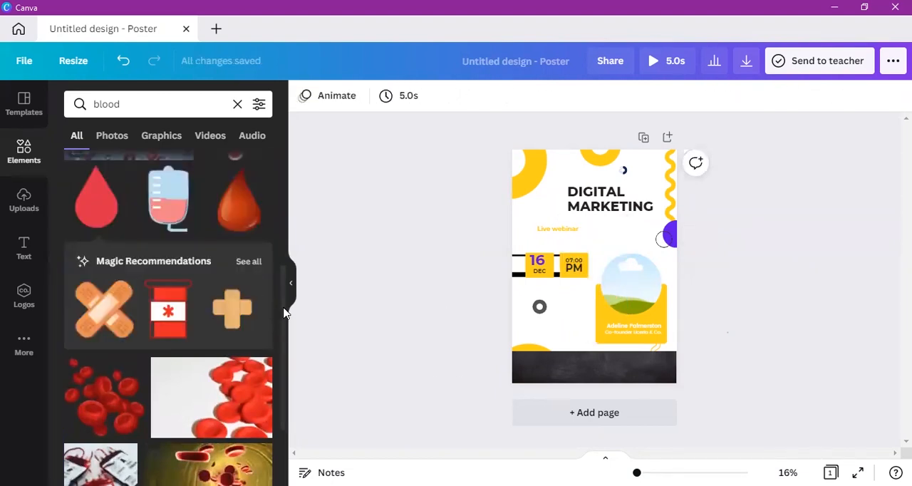
pyautogui.moveTo(283, 308); pyautogui.dragTo(295, 165)
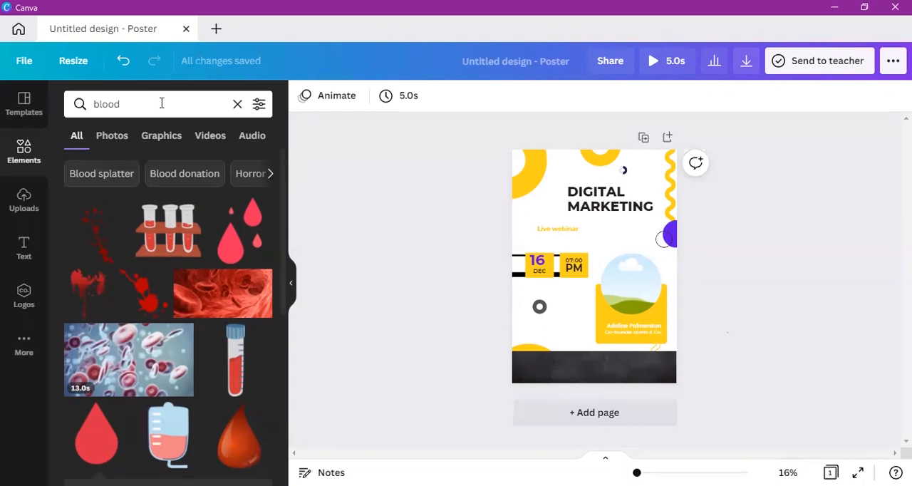
pyautogui.click(167, 147)
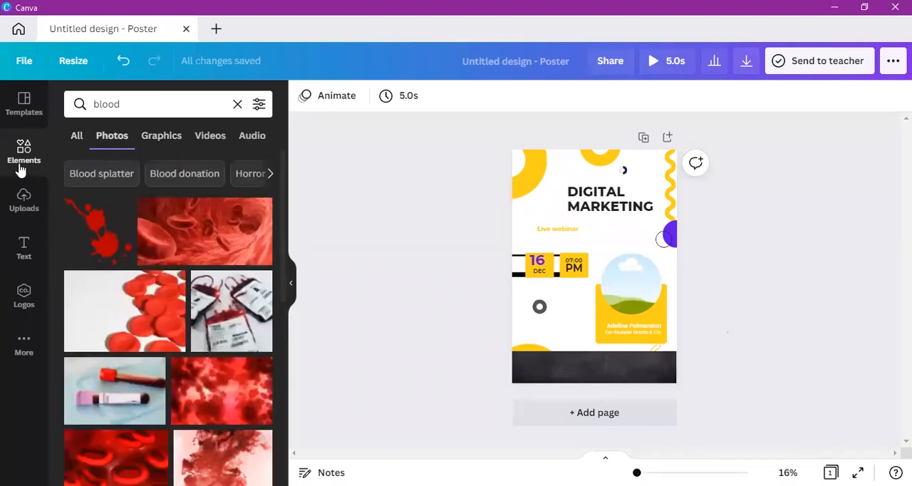
pyautogui.click(26, 128)
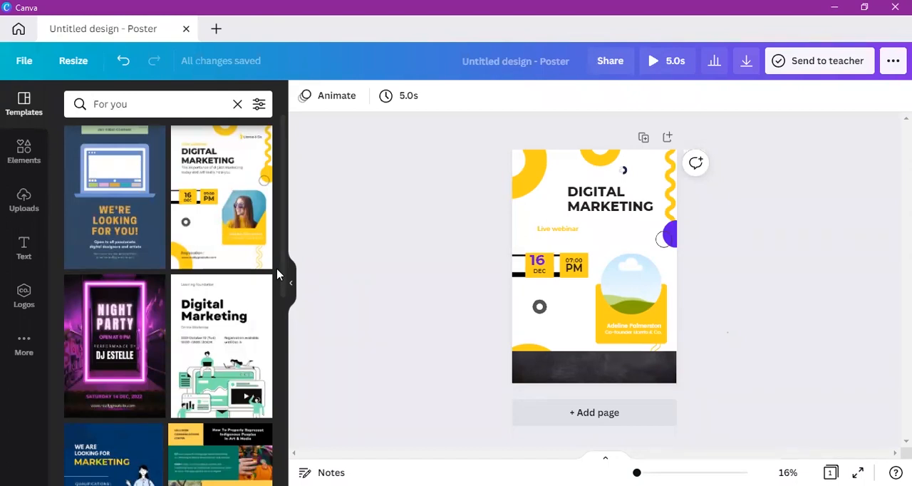
pyautogui.click(18, 310)
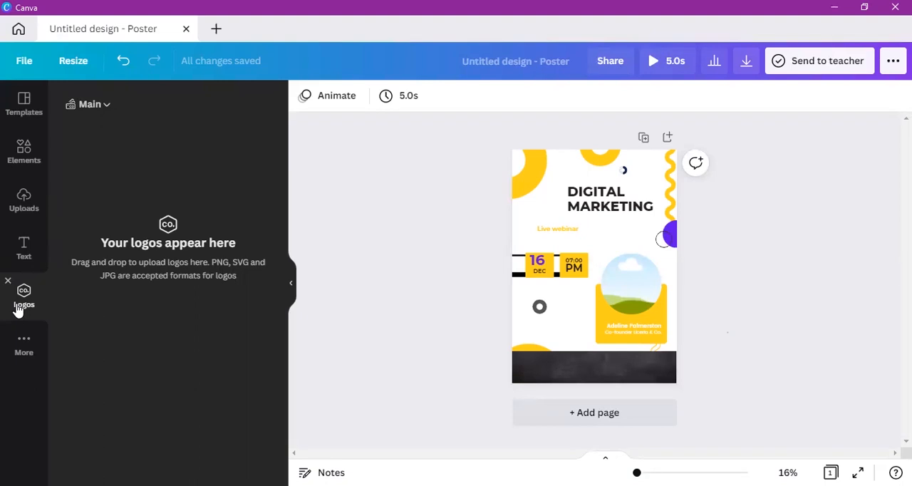
pyautogui.click(14, 114)
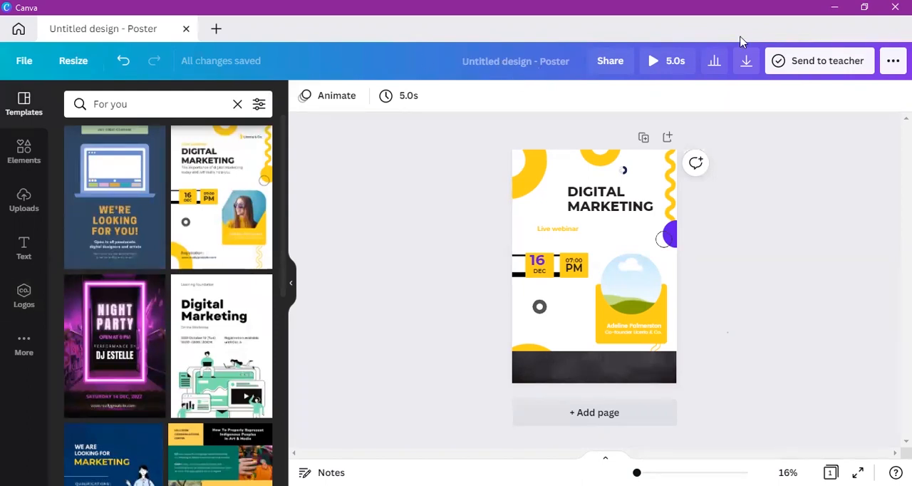
pyautogui.click(663, 242)
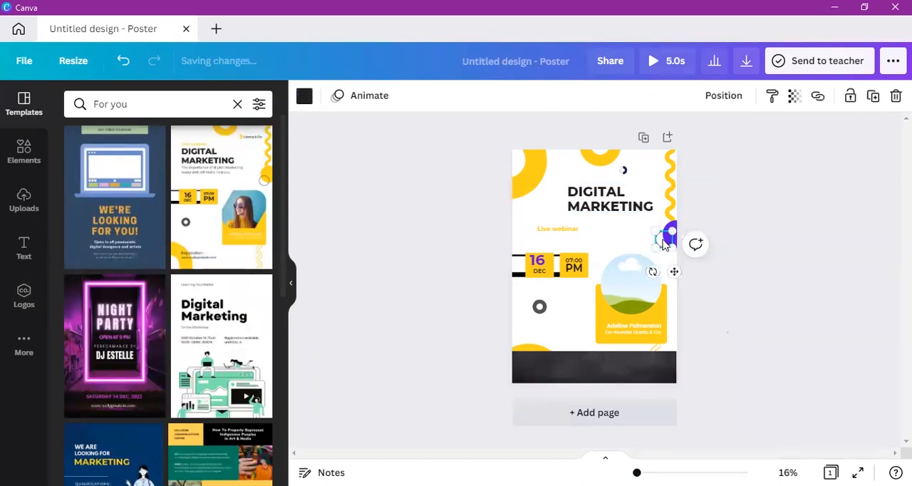
# Step: Remove the portrait photo from the circular frame above the speaker's name
pyautogui.click(36, 158)
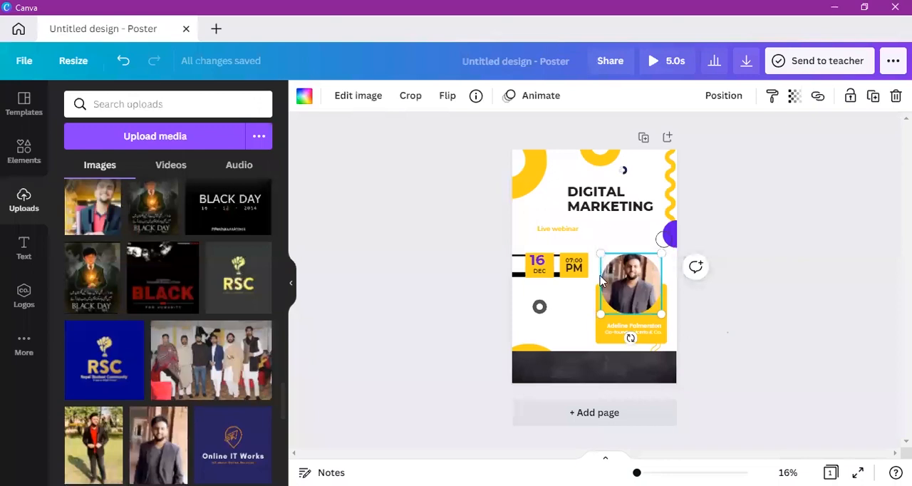
pyautogui.press('Delete')
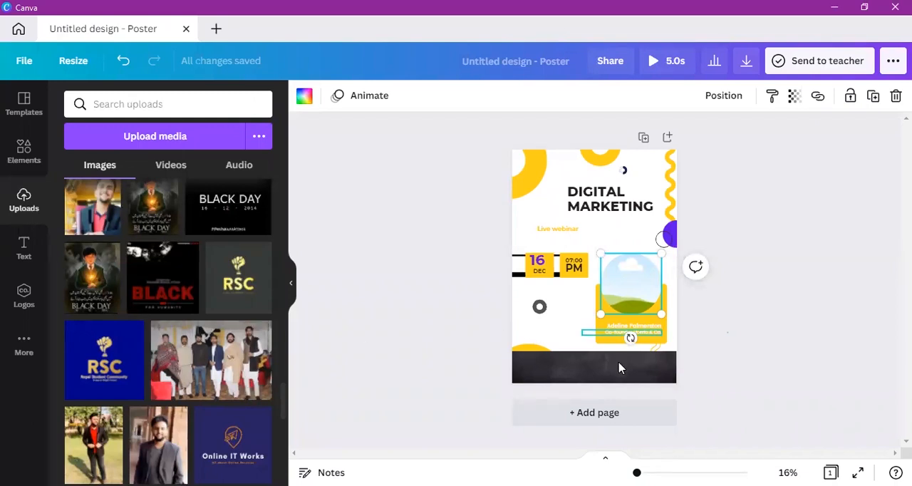
# Step: Fill the empty circular frame above the speaker's name with the uploaded portrait of the man in a dark blazer
pyautogui.click(734, 322)
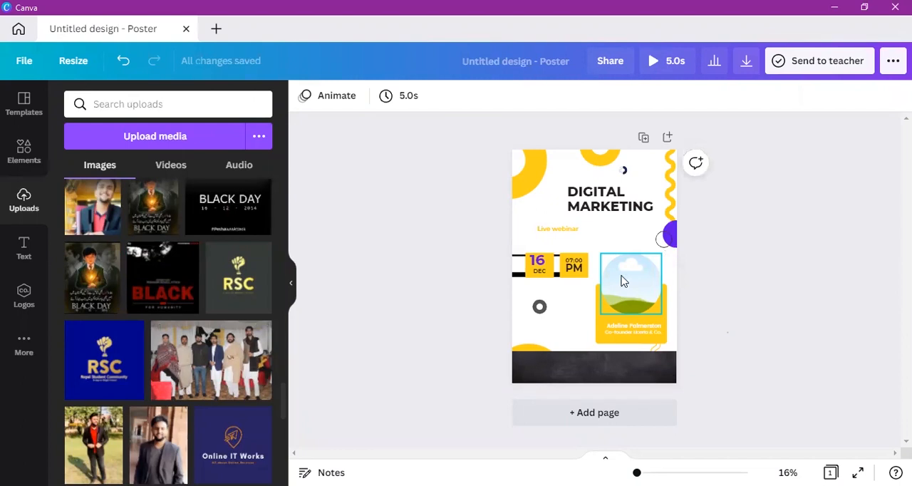
pyautogui.click(622, 281)
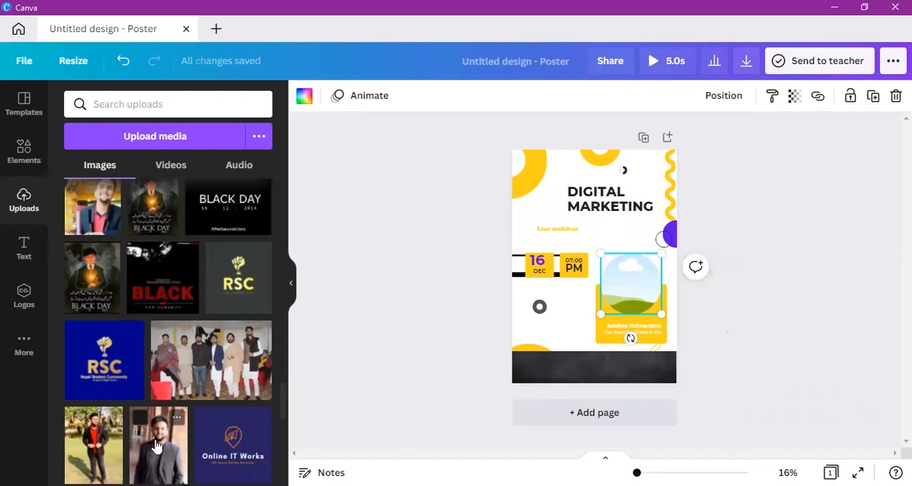
pyautogui.moveTo(634, 277); pyautogui.dragTo(633, 276)
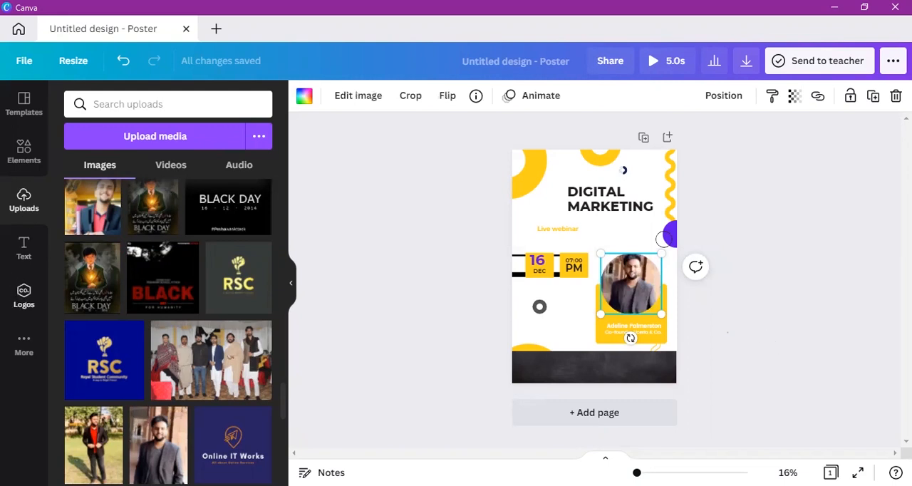
# Step: Add the same uploaded portrait to the poster as a loose photo and open the full collection of frames
pyautogui.click(158, 445)
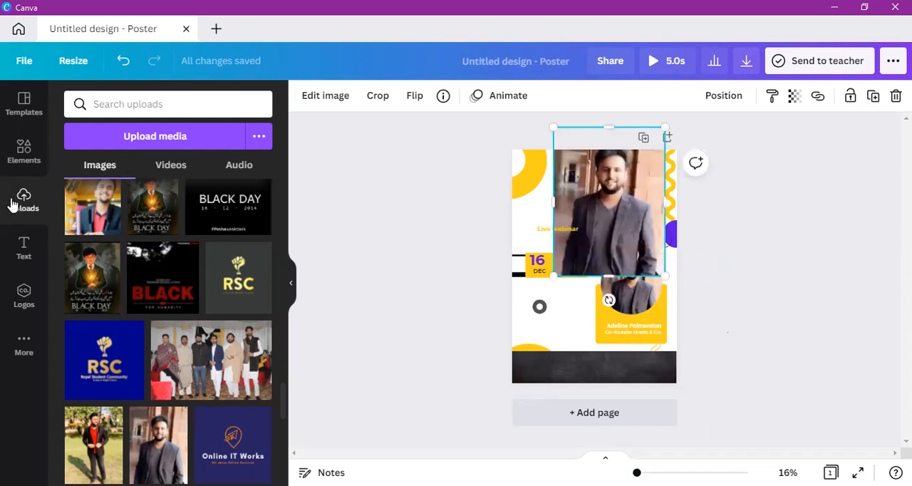
pyautogui.click(23, 147)
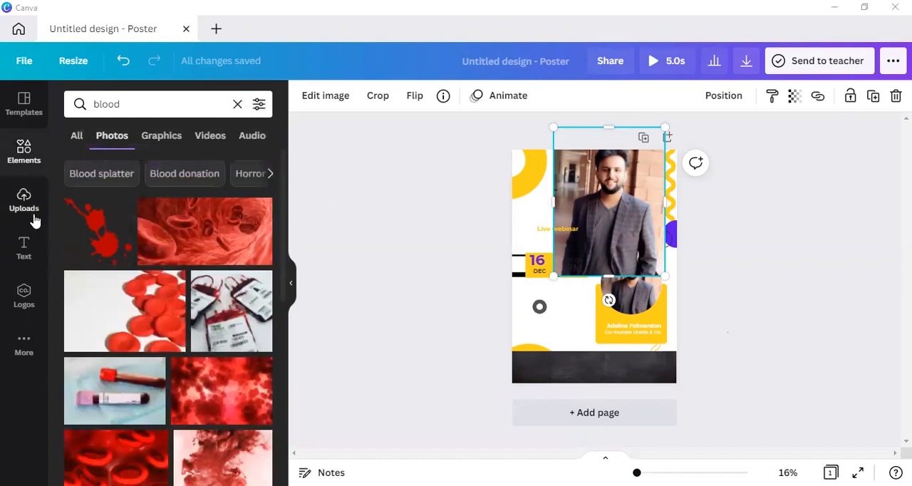
pyautogui.click(237, 107)
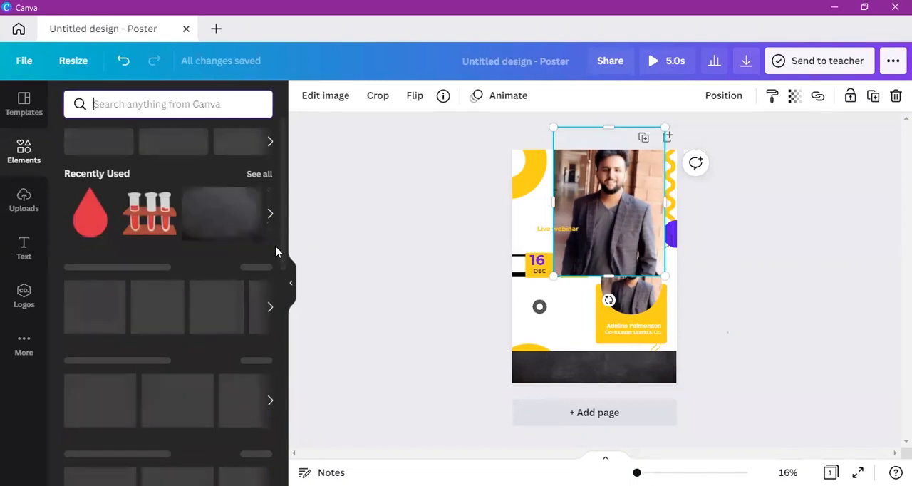
pyautogui.scroll(-3, 274, 245)
pyautogui.scroll(-7, 256, 357)
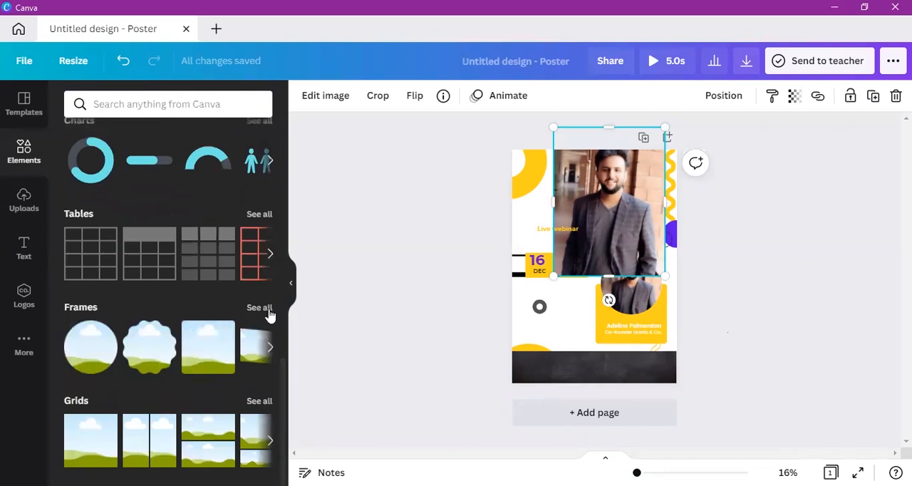
pyautogui.click(260, 308)
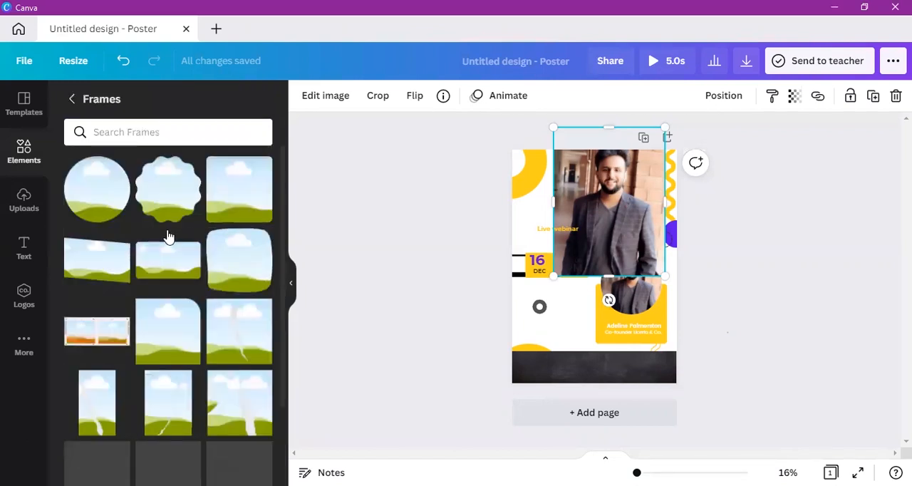
# Step: Try the loose portrait in a scalloped circle frame on the poster's lower half and remove both
pyautogui.moveTo(182, 199)
pyautogui.moveTo(183, 199); pyautogui.dragTo(584, 314)
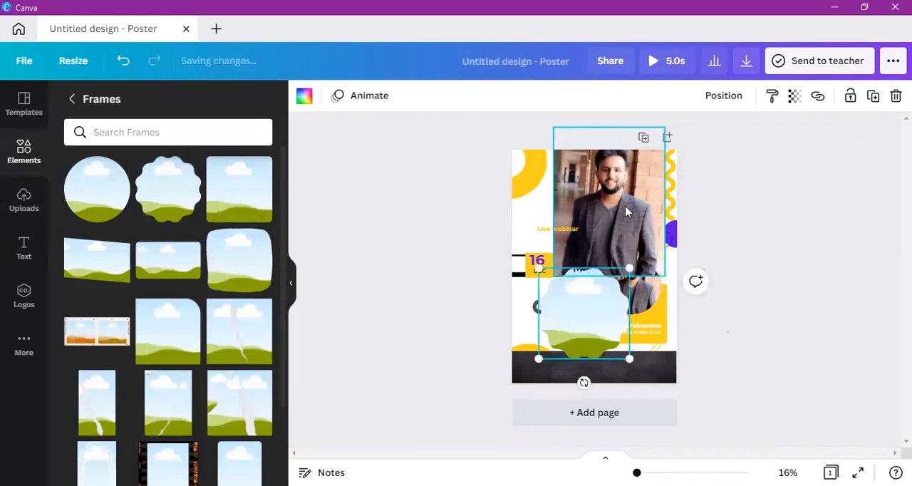
pyautogui.moveTo(626, 211); pyautogui.dragTo(605, 302)
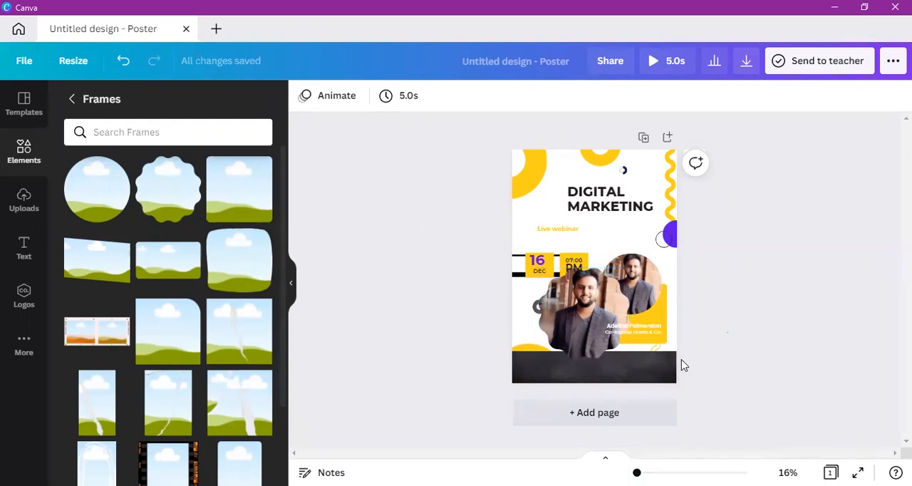
pyautogui.doubleClick(607, 315)
pyautogui.press('Delete')
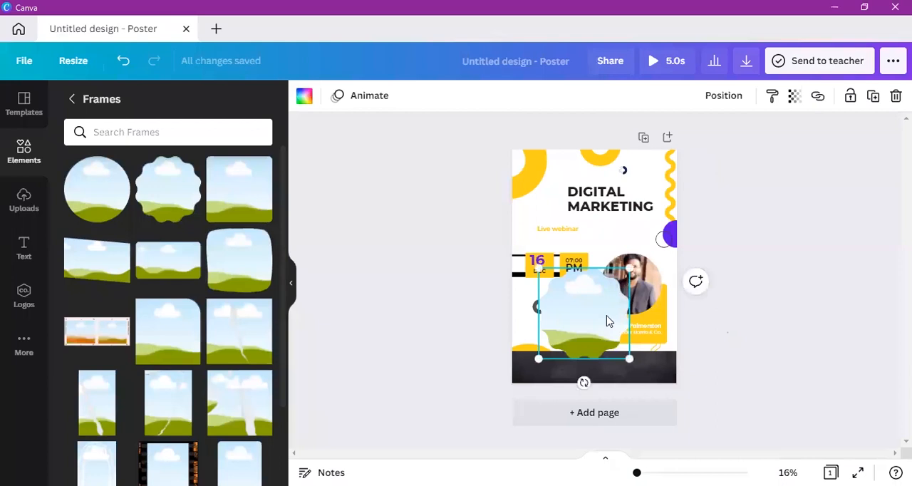
pyautogui.press('Delete')
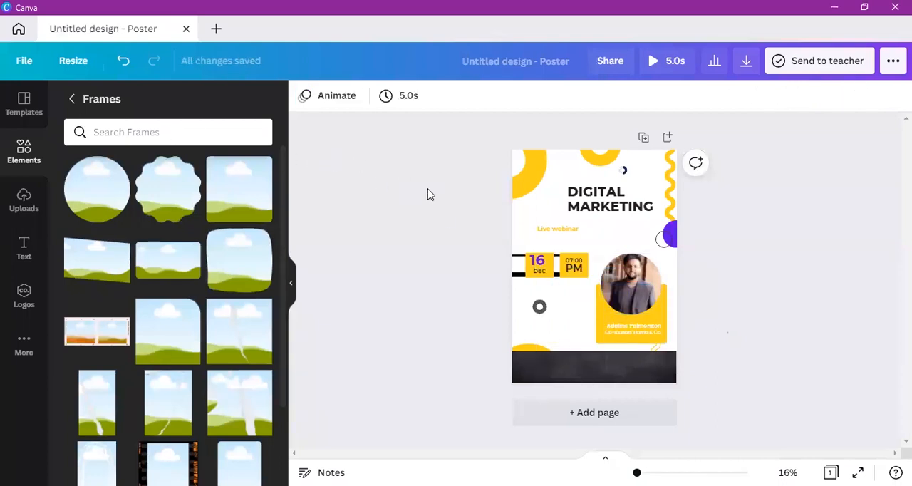
# Step: Replace the "DIGITAL MARKETING" title text with "ONLINE IT WORKS"
pyautogui.click(24, 246)
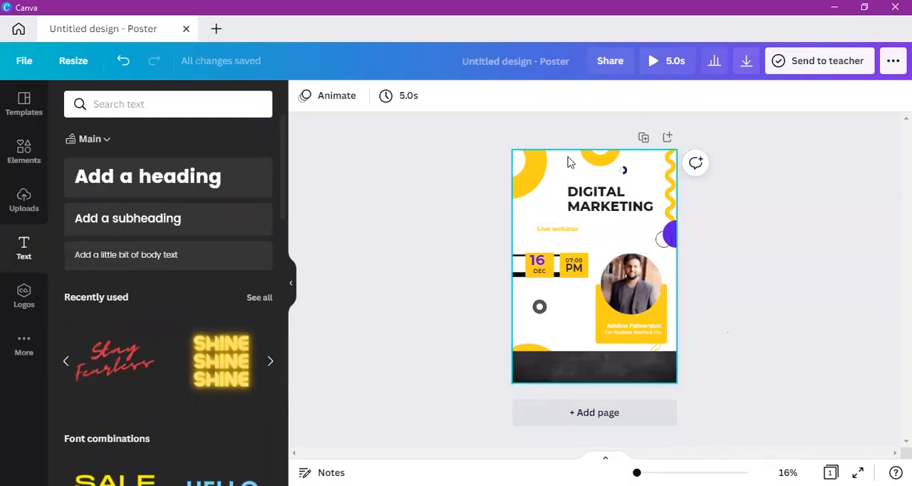
pyautogui.click(595, 202)
pyautogui.click(594, 202)
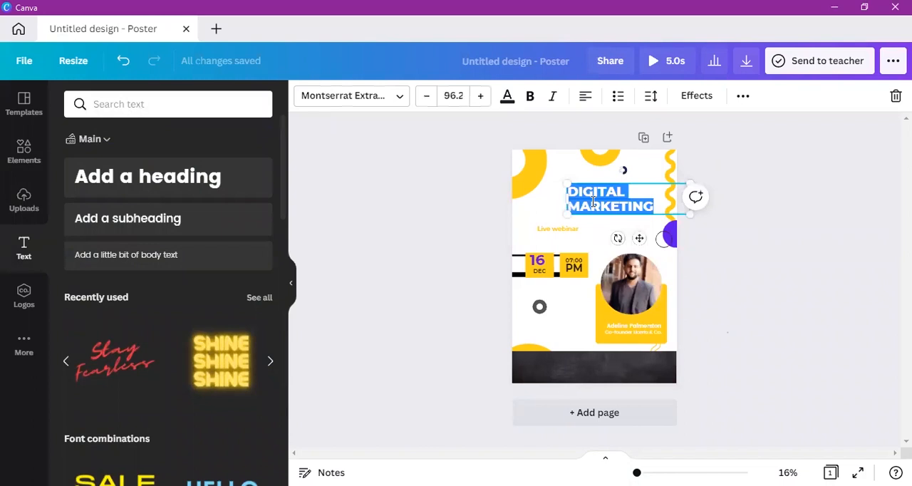
pyautogui.press('BackSpace')
pyautogui.write('O')
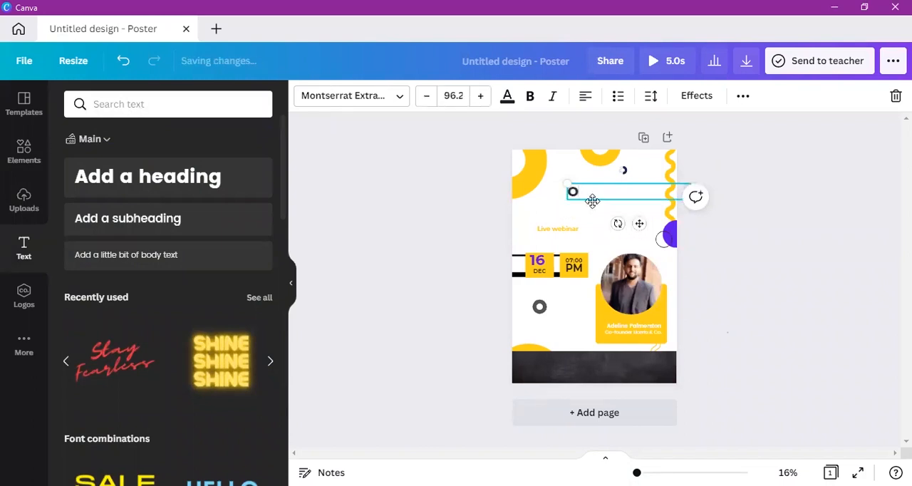
pyautogui.write('NLINE IT WORKS')
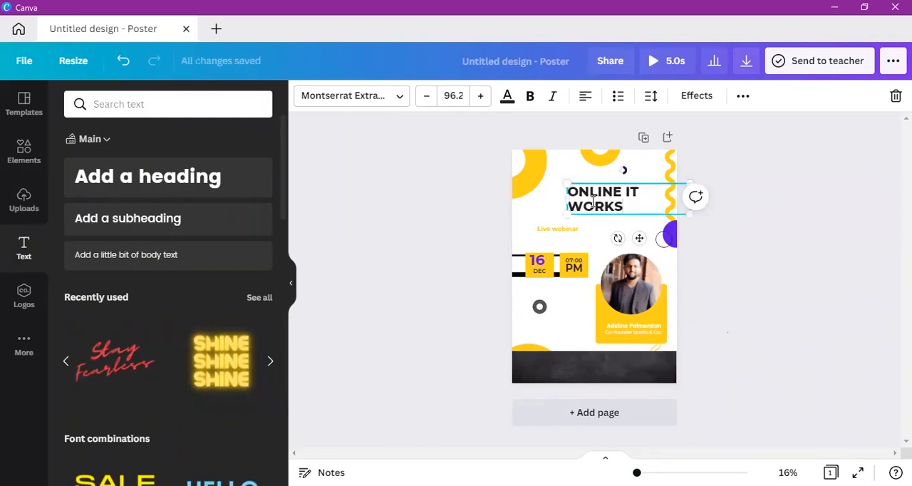
# Step: Scale the title down to one line at size 73.1 with a slight clockwise tilt and recolor it purple
pyautogui.moveTo(692, 215)
pyautogui.mouseDown()
pyautogui.moveTo(647, 200)
pyautogui.moveTo(621, 210)
pyautogui.moveTo(688, 201)
pyautogui.mouseUp()
pyautogui.moveTo(636, 220); pyautogui.dragTo(598, 218)
pyautogui.click(507, 96)
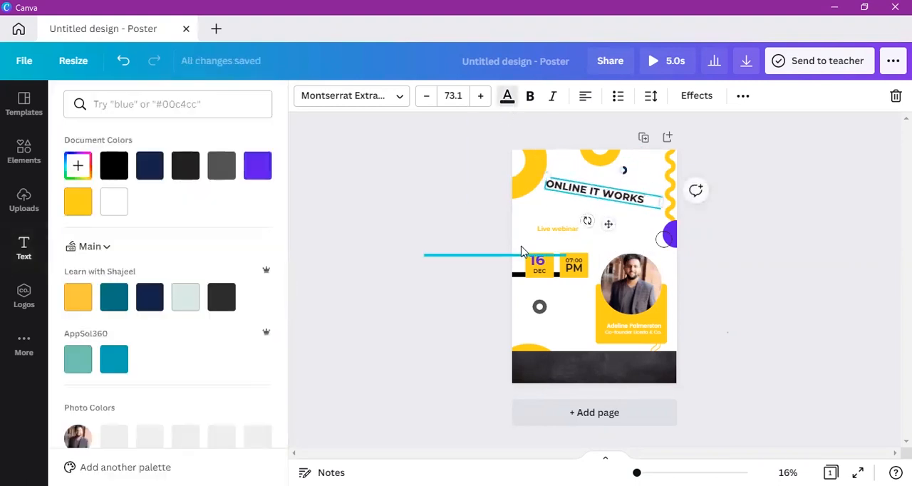
pyautogui.click(257, 166)
pyautogui.click(411, 248)
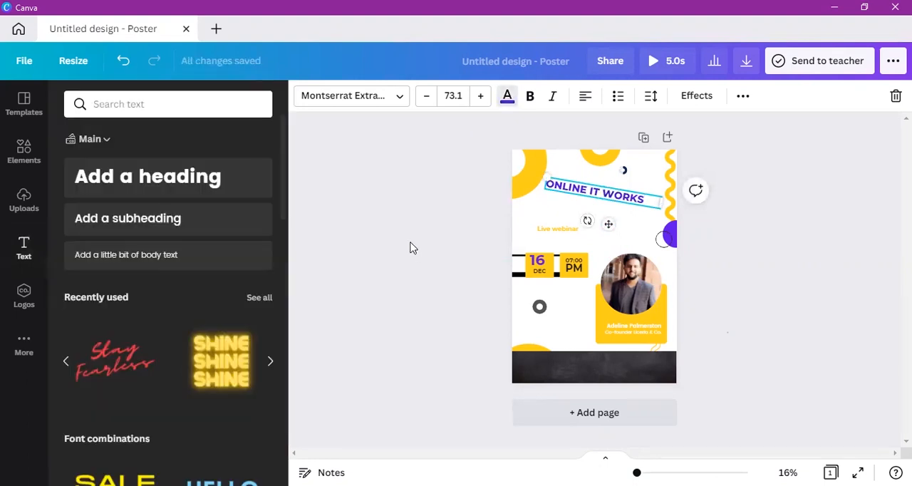
# Step: Try smaller font sizes on the tilted title and set its size to 80
pyautogui.click(428, 100)
pyautogui.click(431, 101)
pyautogui.click(431, 102)
pyautogui.click(431, 101)
pyautogui.click(430, 101)
pyautogui.click(431, 104)
pyautogui.click(452, 96)
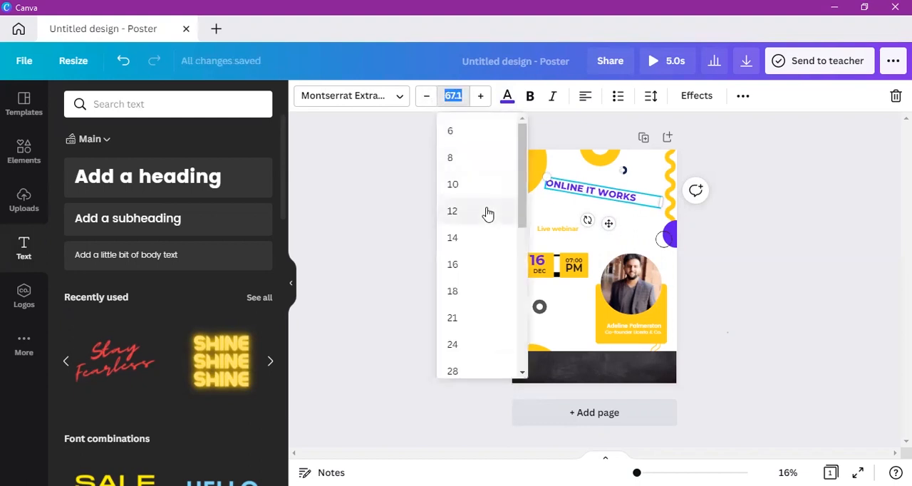
pyautogui.click(468, 318)
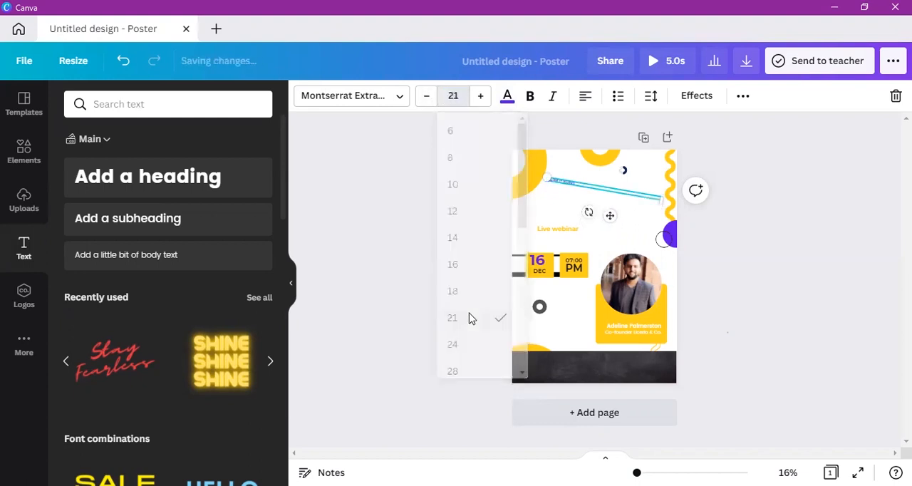
pyautogui.click(481, 97)
pyautogui.click(453, 96)
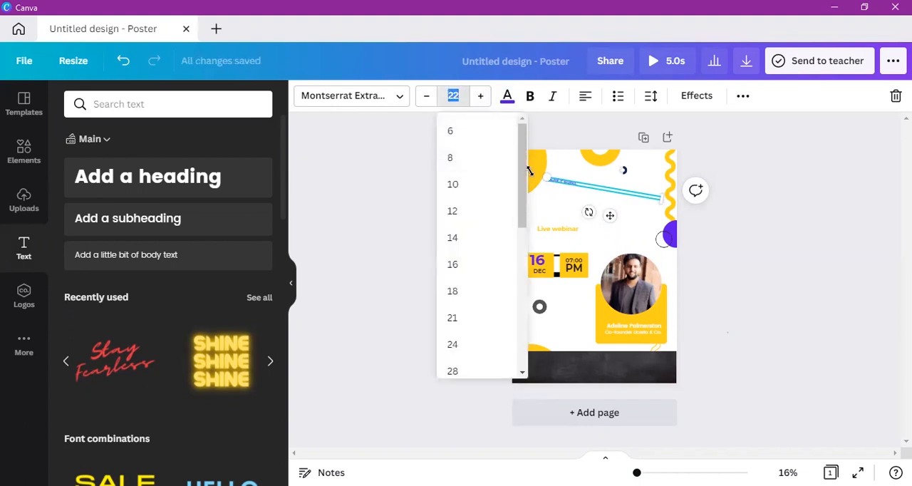
pyautogui.moveTo(524, 178); pyautogui.dragTo(519, 290)
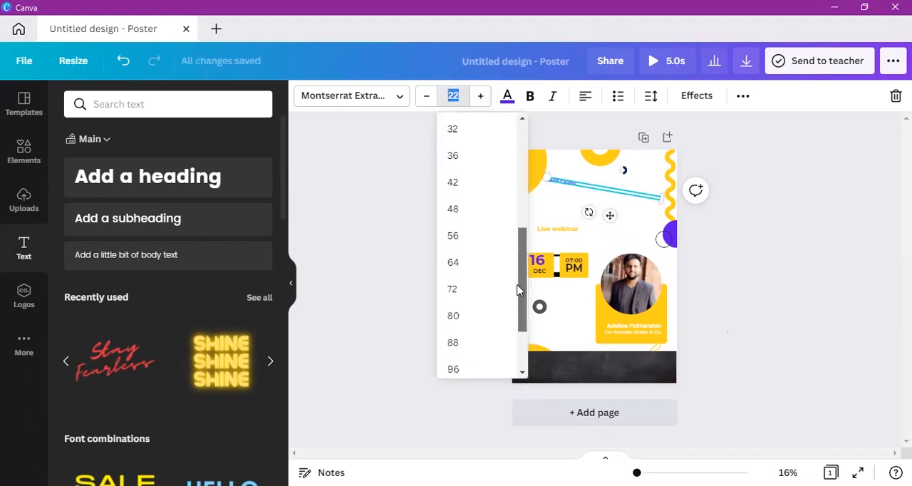
pyautogui.click(453, 316)
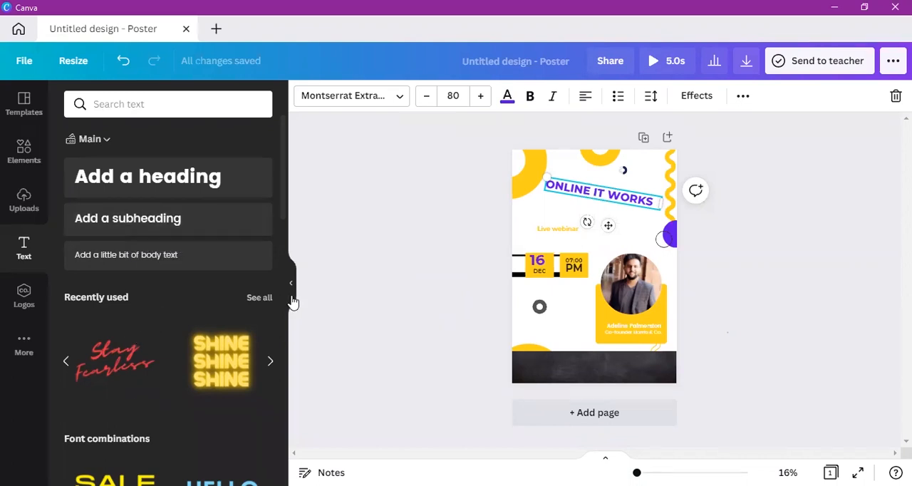
# Step: Add the "Thank you!" script font combination from the text library to the middle of the poster
pyautogui.moveTo(283, 192); pyautogui.dragTo(279, 352)
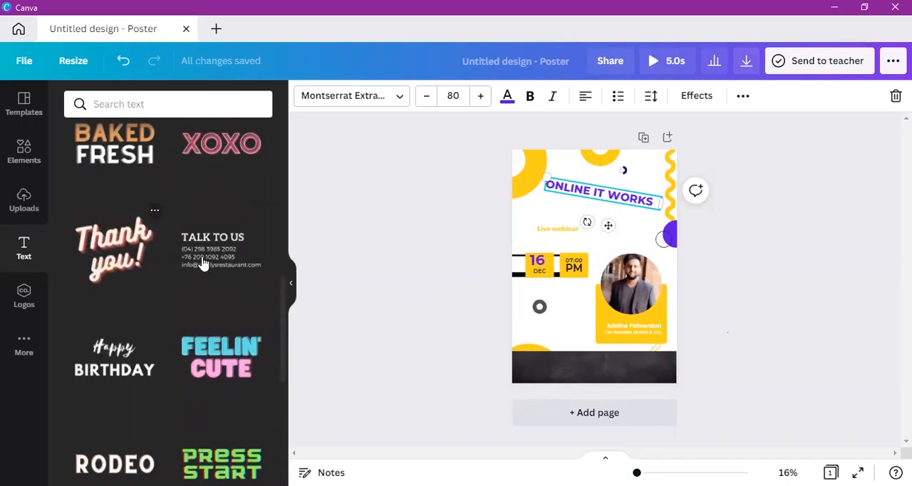
pyautogui.click(120, 231)
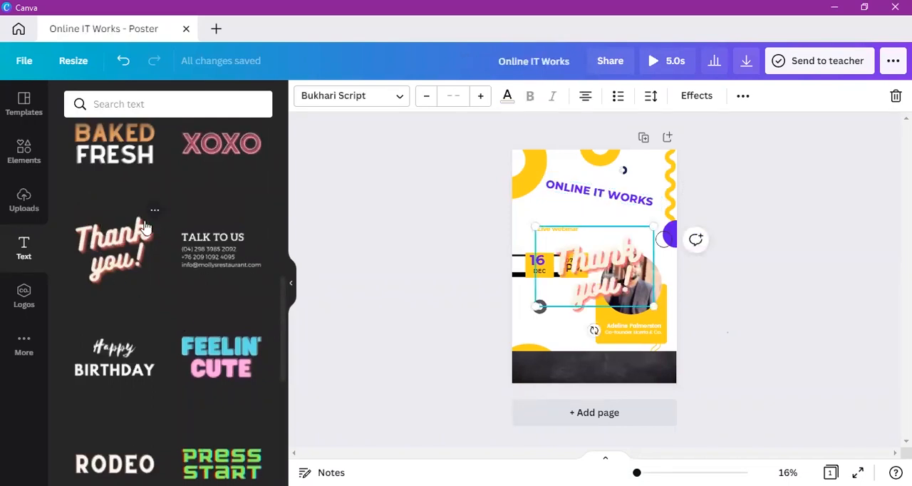
pyautogui.click(599, 283)
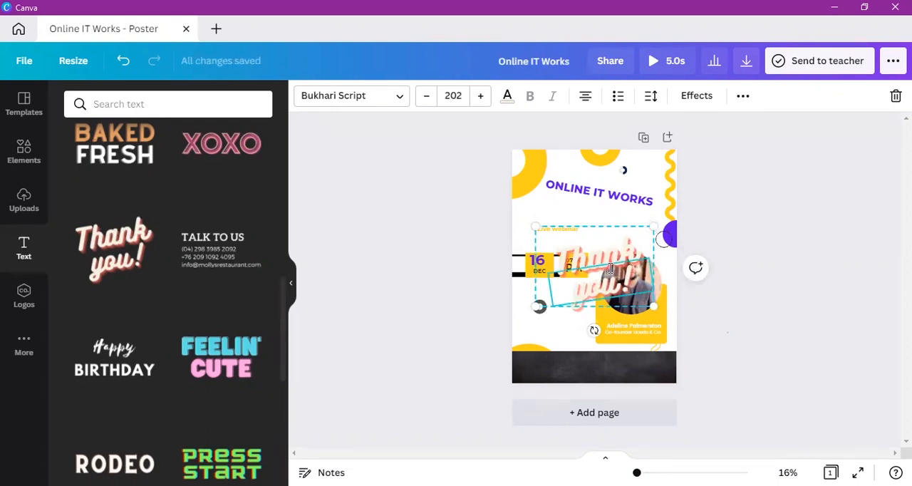
pyautogui.click(739, 295)
# Step: Place a copy of the "Thank you!" text over the title and delete the word "you!" from both
pyautogui.click(594, 284)
pyautogui.moveTo(593, 284); pyautogui.dragTo(585, 251)
pyautogui.click(618, 285)
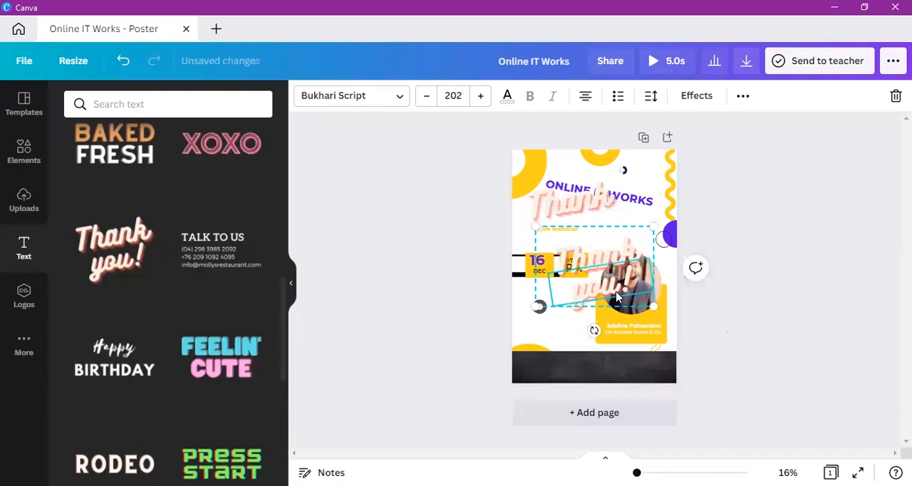
pyautogui.press('Delete')
# Step: Replace the word "Thank" in the upper script text with "Welcome"
pyautogui.click(617, 251)
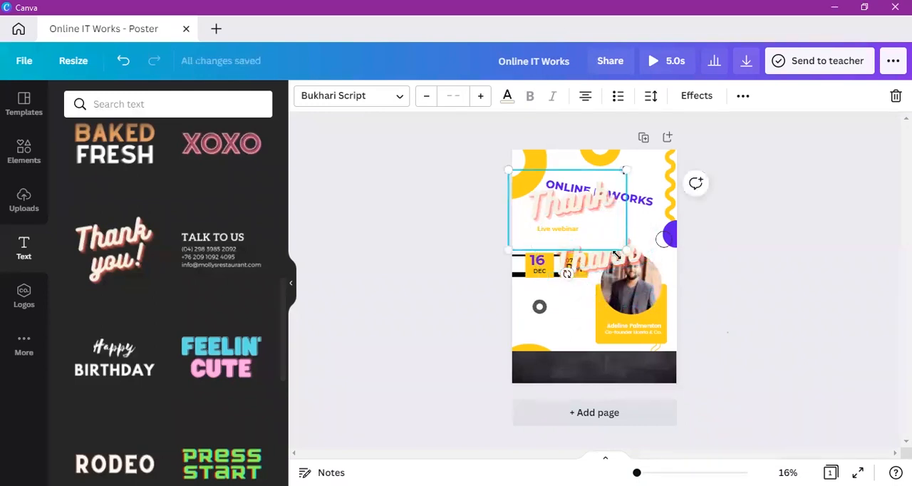
pyautogui.click(585, 208)
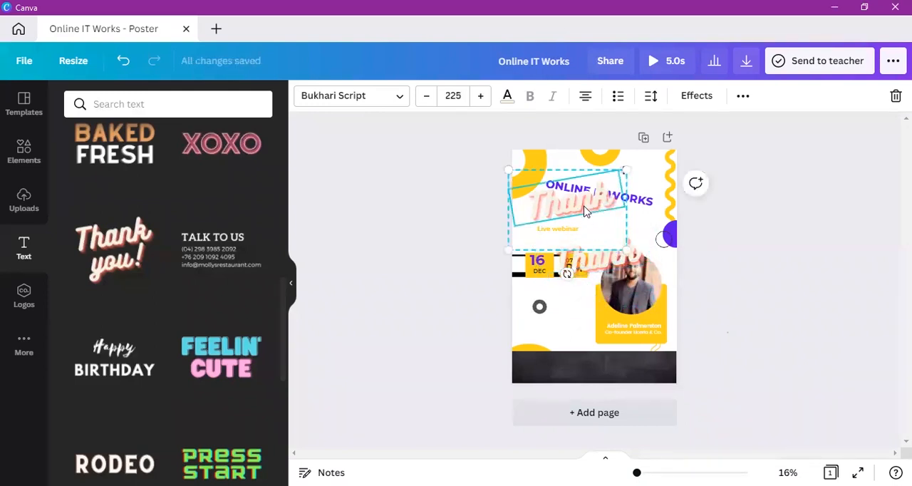
pyautogui.click(584, 207)
pyautogui.press('BackSpace')
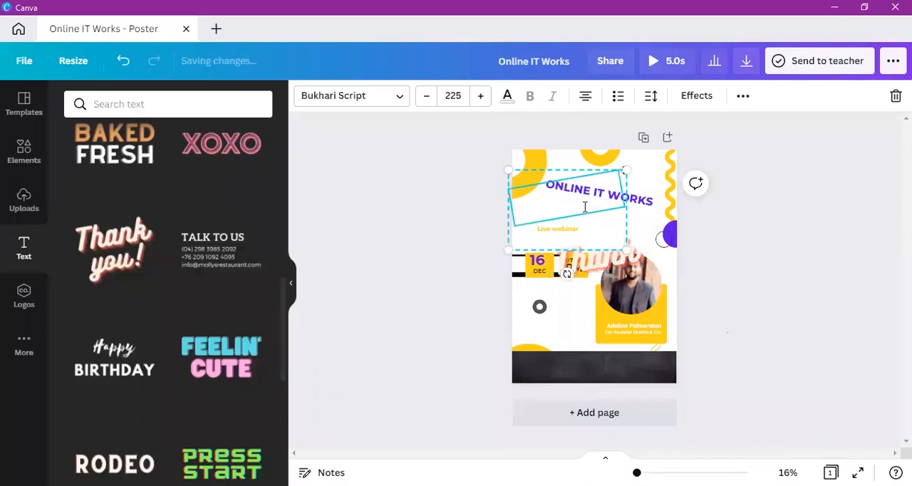
pyautogui.write('Webi')
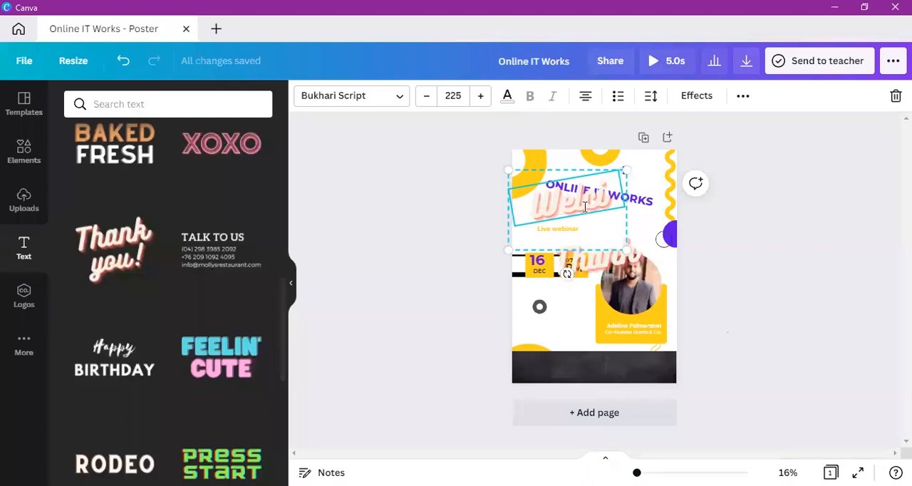
pyautogui.write('ome')
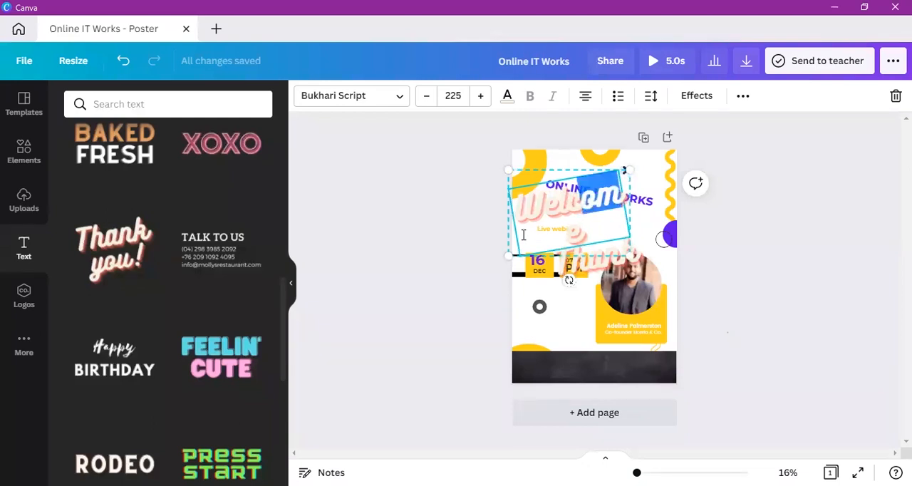
# Step: Shrink the "Welcome" script text to font size 136 beside the title
pyautogui.click(667, 245)
pyautogui.click(572, 180)
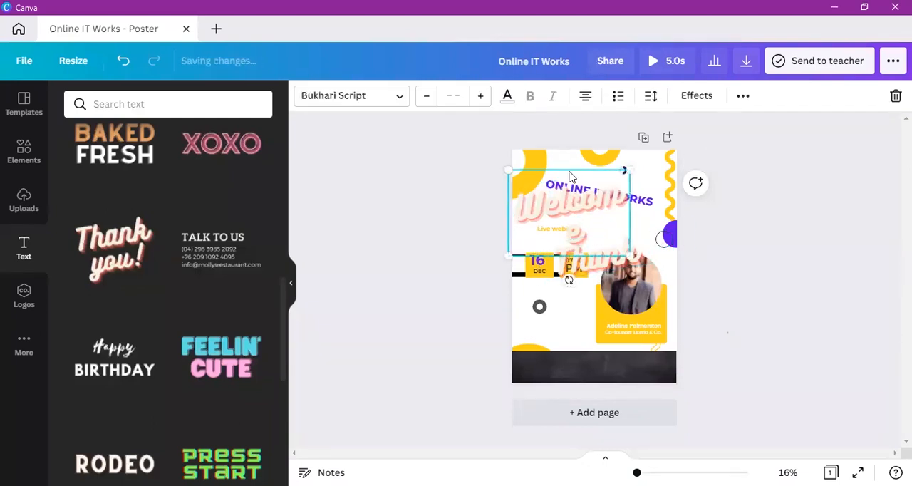
pyautogui.click(572, 178)
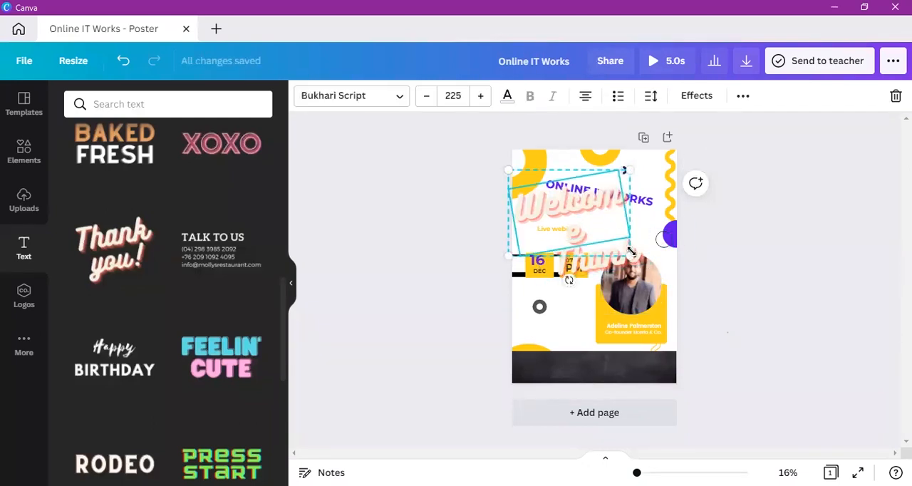
pyautogui.moveTo(628, 250); pyautogui.dragTo(581, 221)
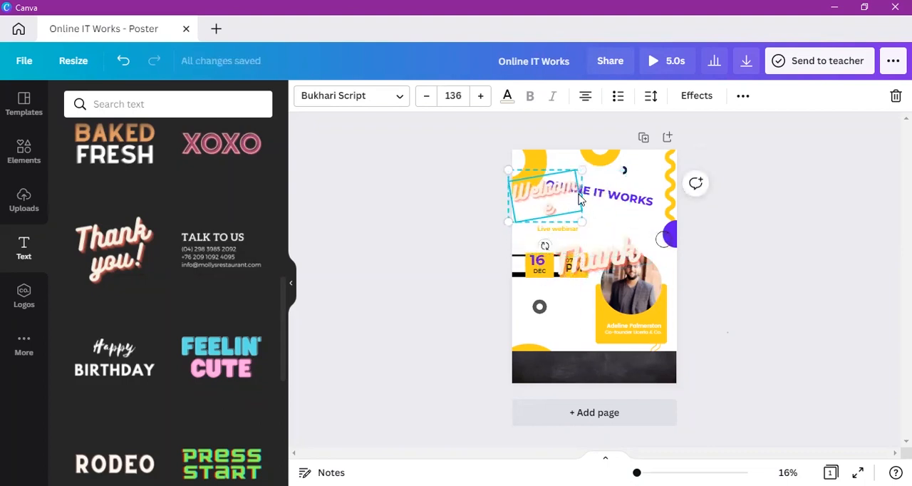
# Step: Delete the "Welcome" and "Thank" script texts from the poster
pyautogui.moveTo(580, 191)
pyautogui.mouseDown()
pyautogui.moveTo(611, 186)
pyautogui.moveTo(586, 195)
pyautogui.mouseUp()
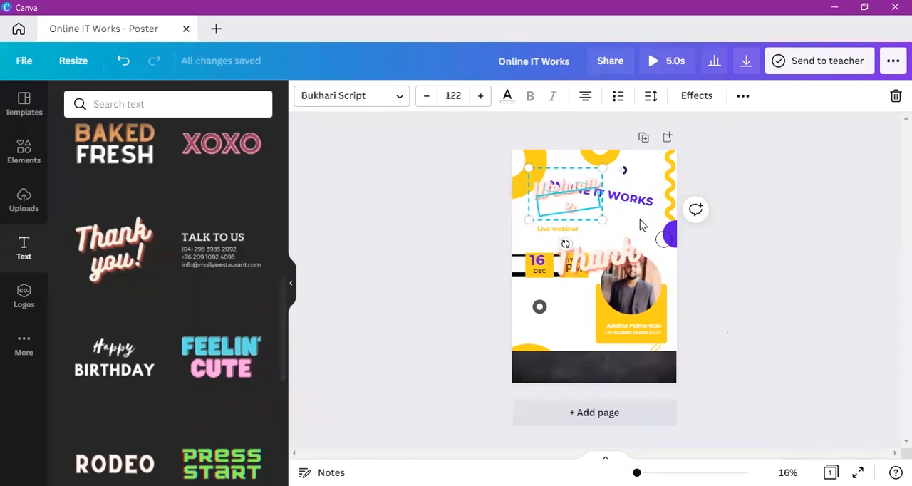
pyautogui.moveTo(563, 244)
pyautogui.mouseDown()
pyautogui.moveTo(535, 235)
pyautogui.moveTo(577, 241)
pyautogui.moveTo(556, 252)
pyautogui.moveTo(551, 241)
pyautogui.moveTo(691, 209)
pyautogui.moveTo(550, 249)
pyautogui.moveTo(579, 251)
pyautogui.moveTo(599, 239)
pyautogui.moveTo(546, 253)
pyautogui.moveTo(571, 256)
pyautogui.mouseUp()
pyautogui.press('Delete')
pyautogui.press('Delete')
pyautogui.click(605, 243)
pyautogui.click(532, 270)
pyautogui.press('Delete')
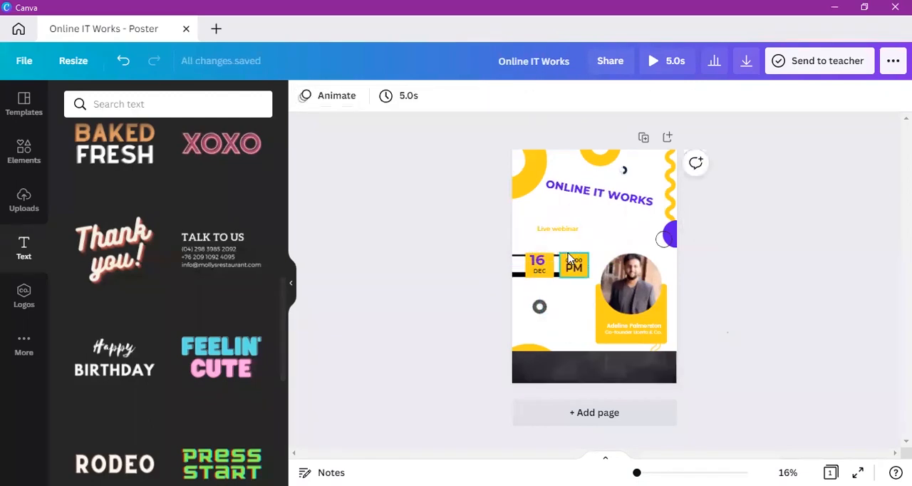
# Step: Add a heading to the poster, set its font to Advetime and enlarge it to font size 269
pyautogui.moveTo(281, 312); pyautogui.dragTo(303, 106)
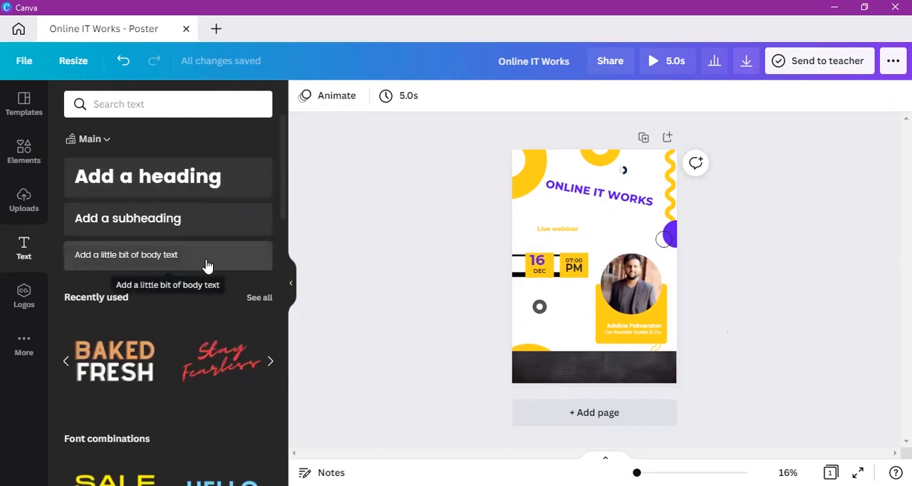
pyautogui.click(201, 175)
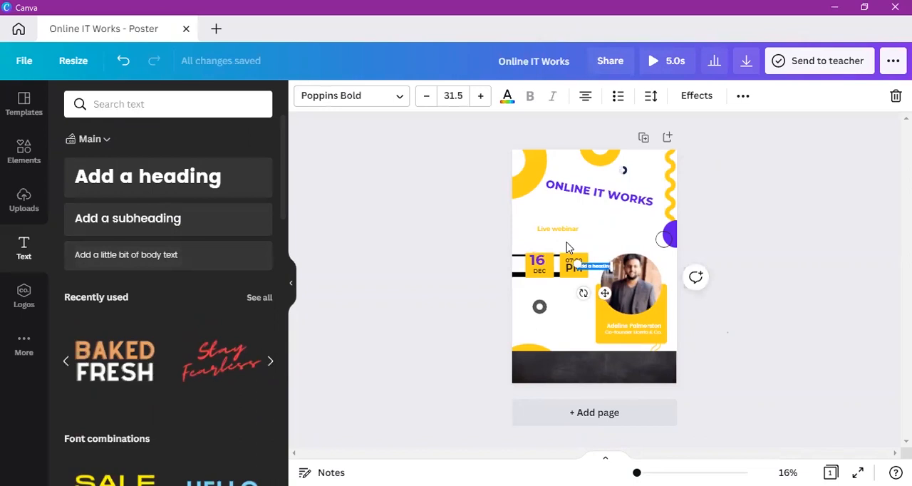
pyautogui.click(398, 105)
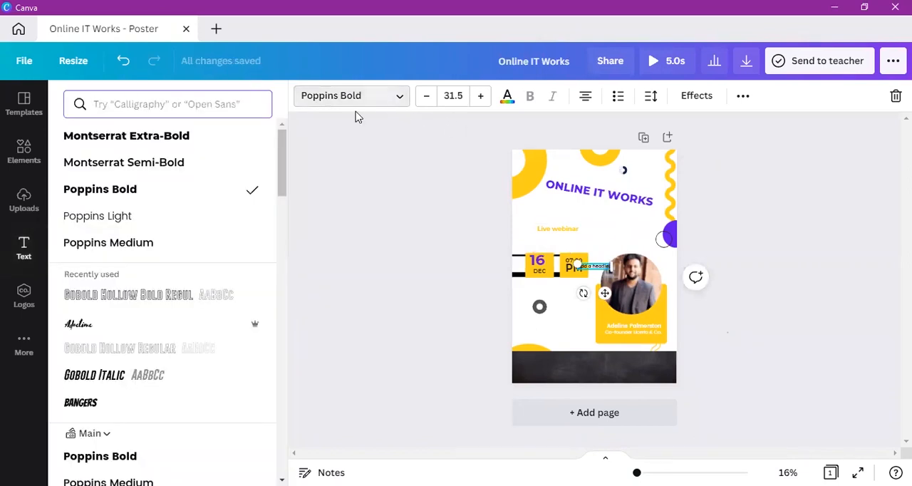
pyautogui.moveTo(281, 168)
pyautogui.mouseDown()
pyautogui.moveTo(278, 206)
pyautogui.moveTo(278, 185)
pyautogui.mouseUp()
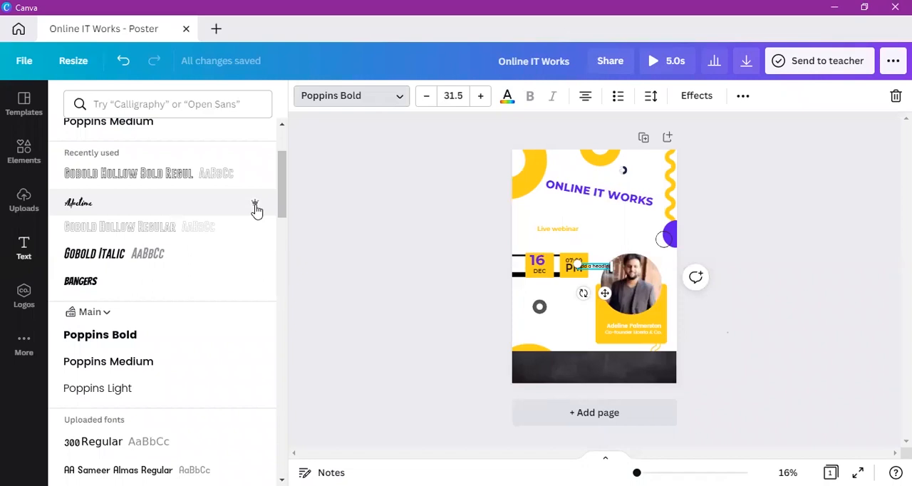
pyautogui.click(217, 209)
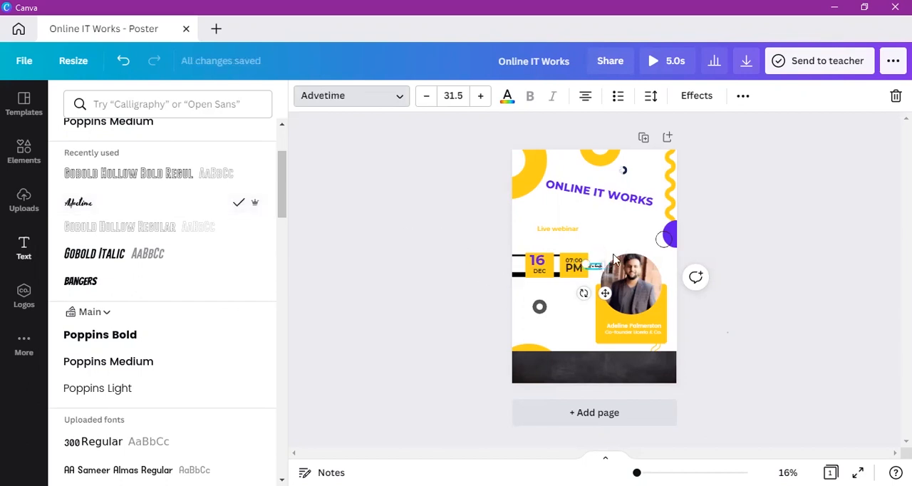
pyautogui.moveTo(587, 264); pyautogui.dragTo(464, 191)
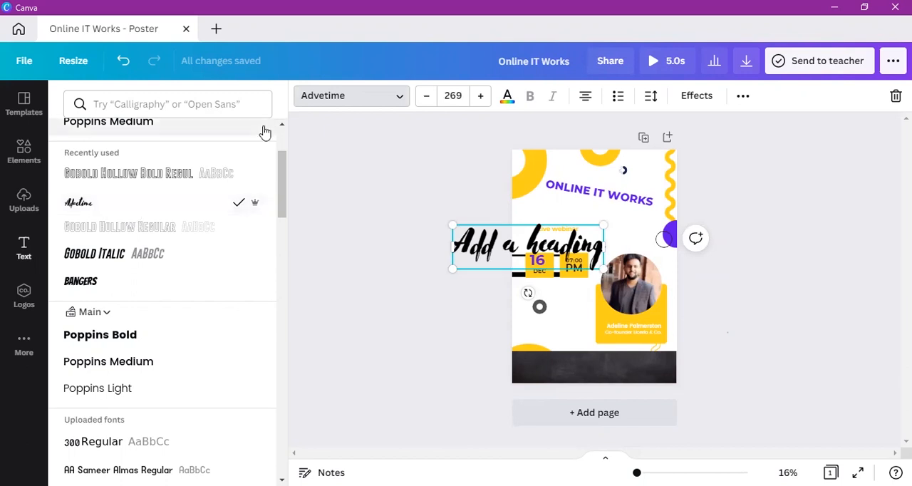
pyautogui.click(373, 181)
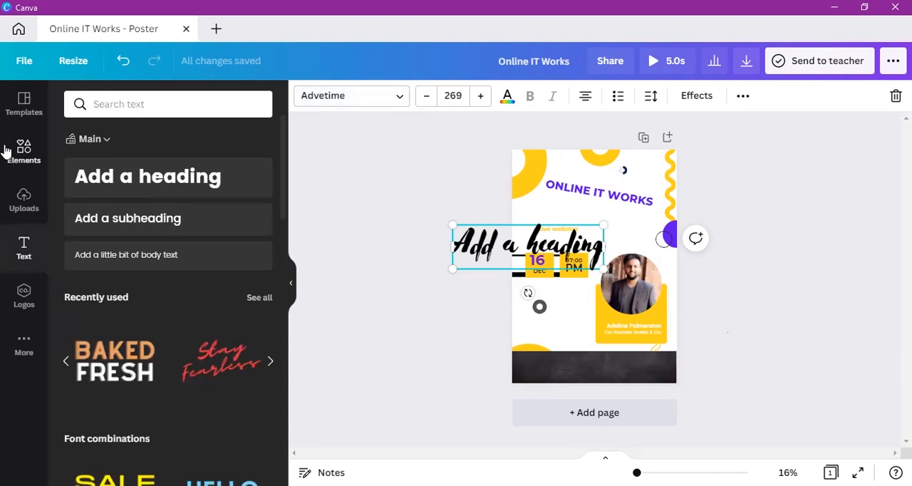
# Step: Look through the Charts, Audio and template libraries and the heading's additional formatting options
pyautogui.click(25, 348)
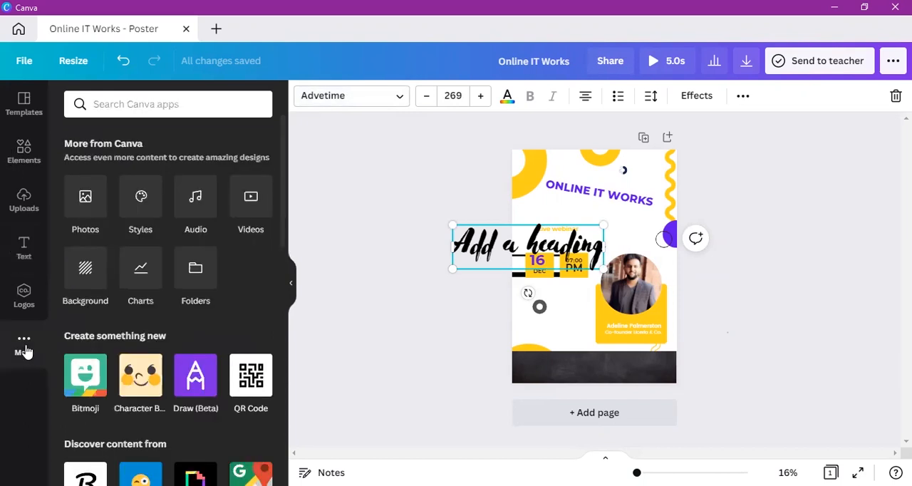
pyautogui.click(144, 280)
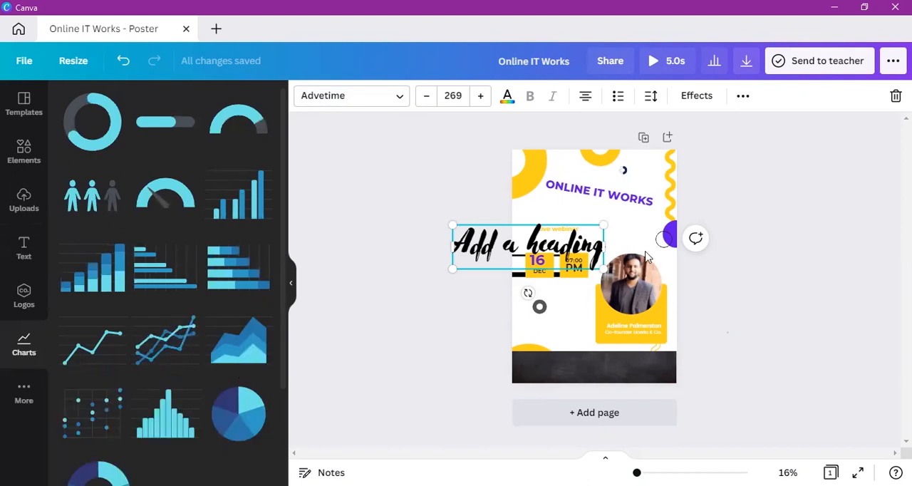
pyautogui.click(25, 406)
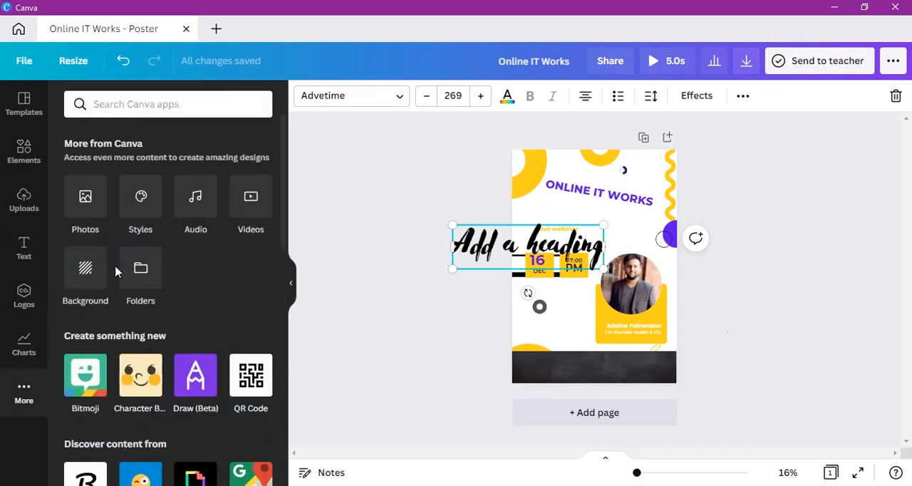
pyautogui.click(203, 214)
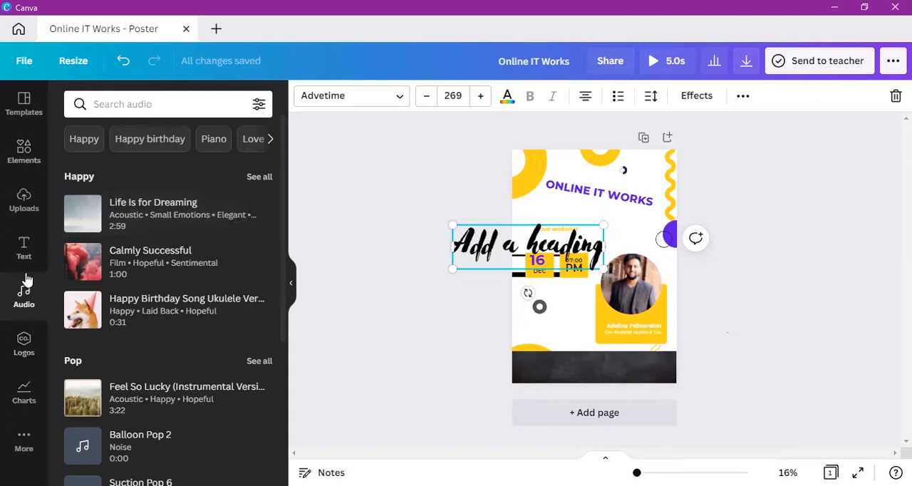
pyautogui.click(28, 114)
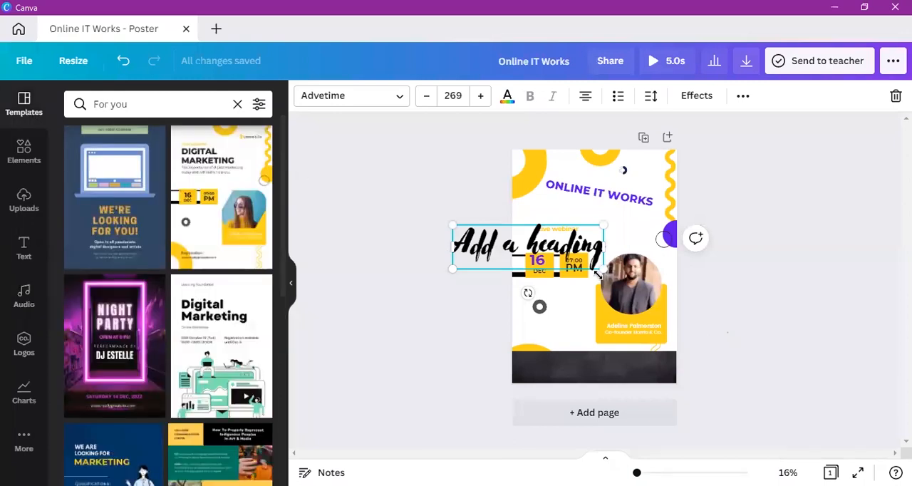
pyautogui.click(742, 99)
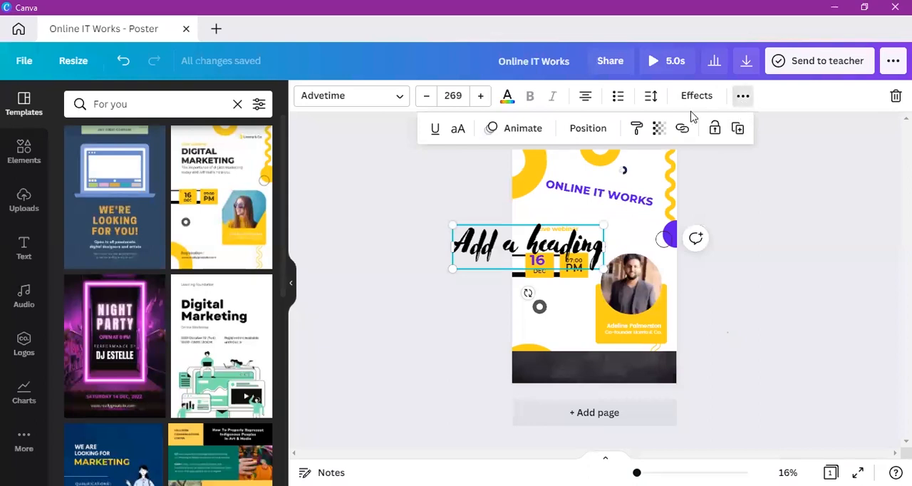
pyautogui.click(784, 248)
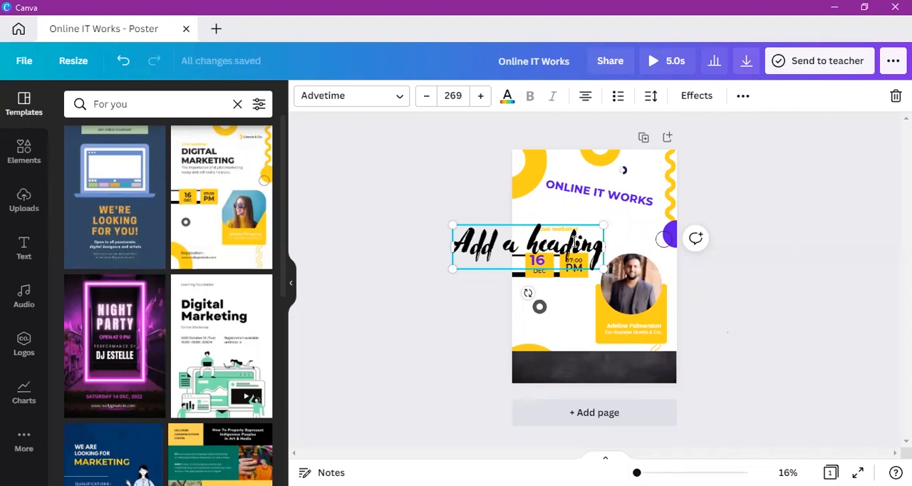
# Step: Move the round portrait photo over the 07:00 PM block and shift the script heading up beside the title
pyautogui.moveTo(635, 283); pyautogui.dragTo(578, 247)
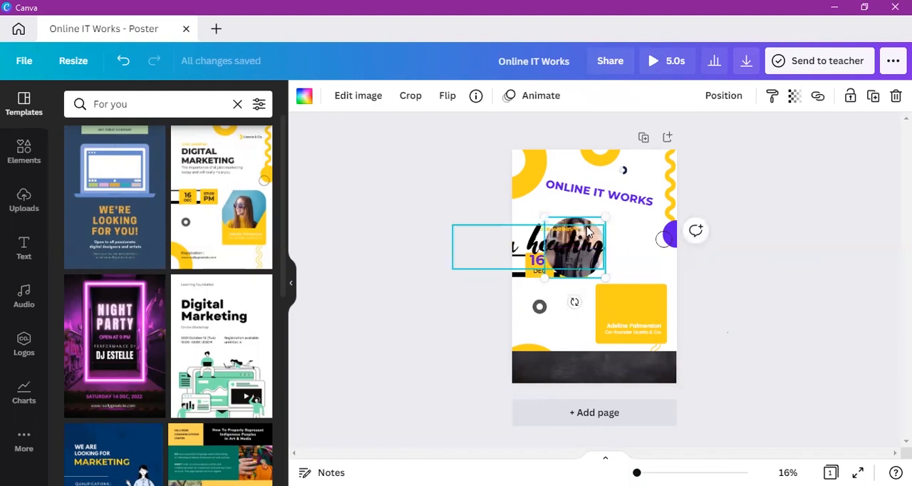
pyautogui.click(574, 241)
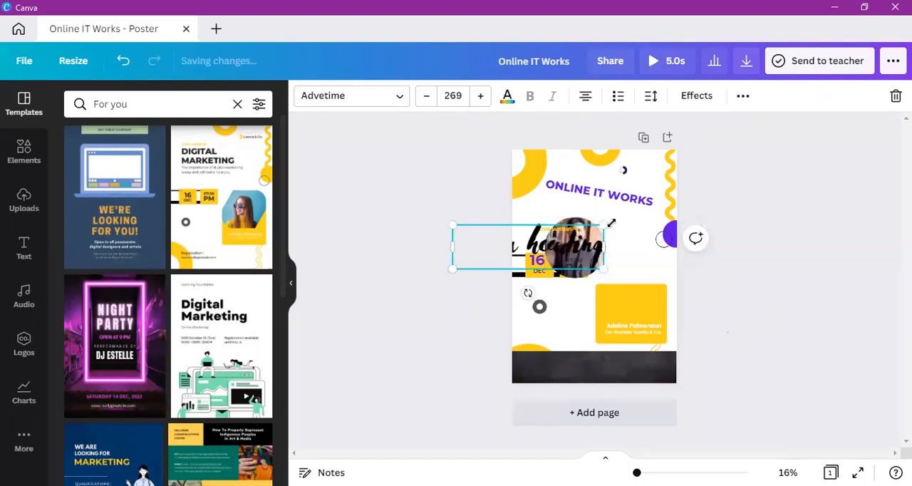
pyautogui.moveTo(569, 246); pyautogui.dragTo(589, 236)
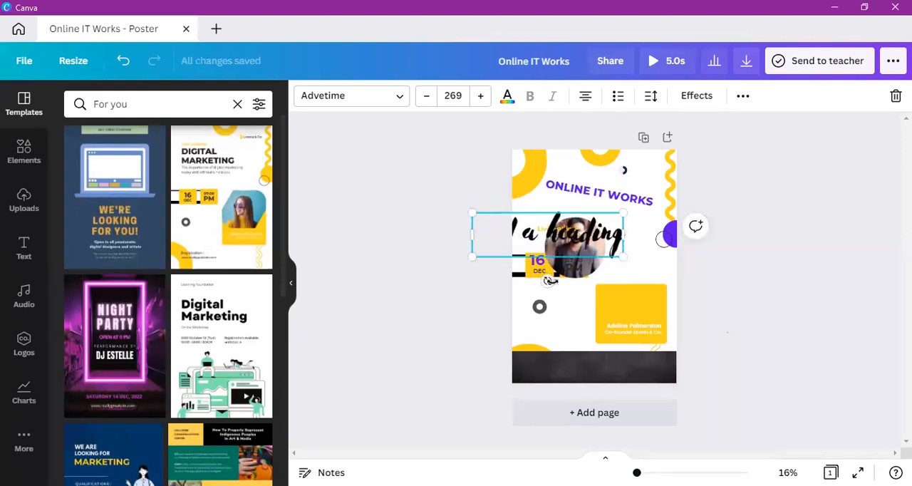
pyautogui.click(588, 264)
pyautogui.moveTo(594, 262); pyautogui.dragTo(600, 261)
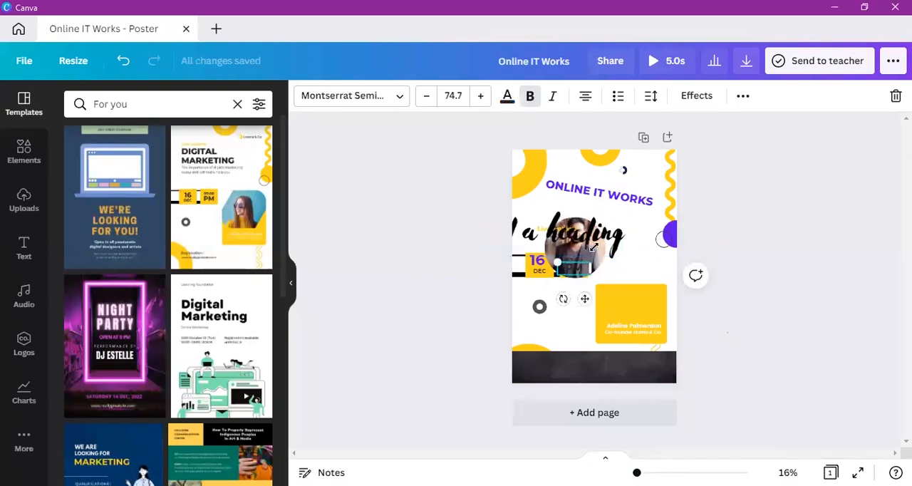
pyautogui.click(594, 232)
pyautogui.moveTo(593, 232); pyautogui.dragTo(555, 204)
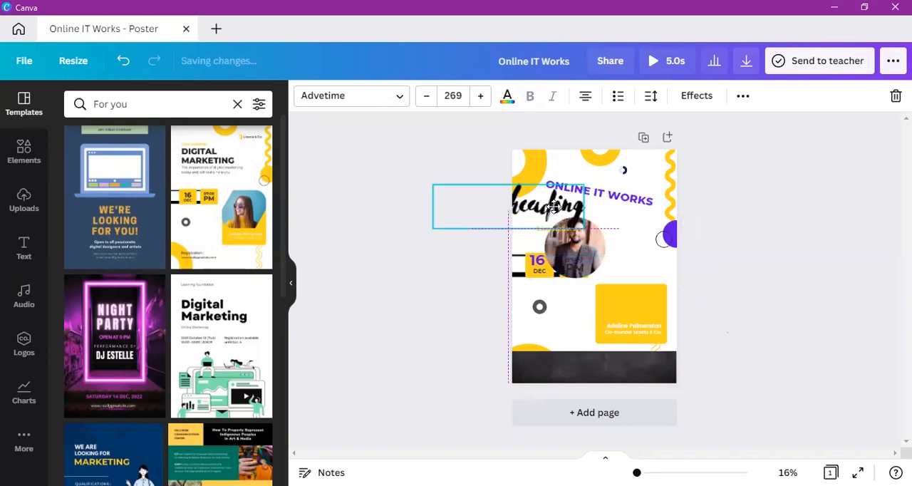
# Step: Bring the round portrait photo forward one layer over the 07:00 PM text
pyautogui.click(598, 251)
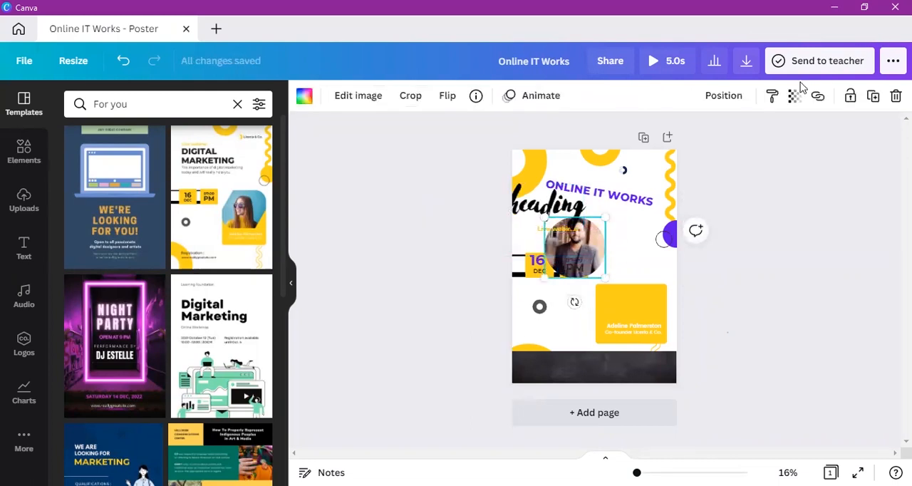
pyautogui.click(724, 98)
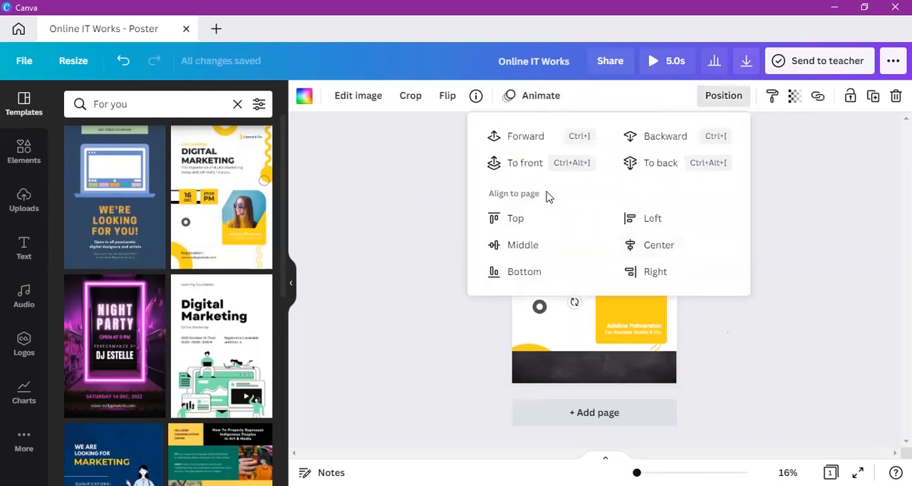
pyautogui.click(541, 137)
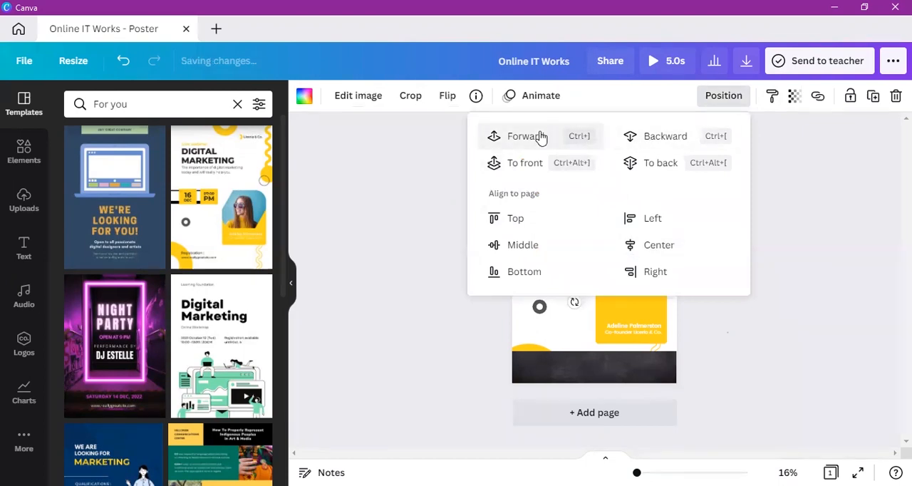
pyautogui.click(594, 265)
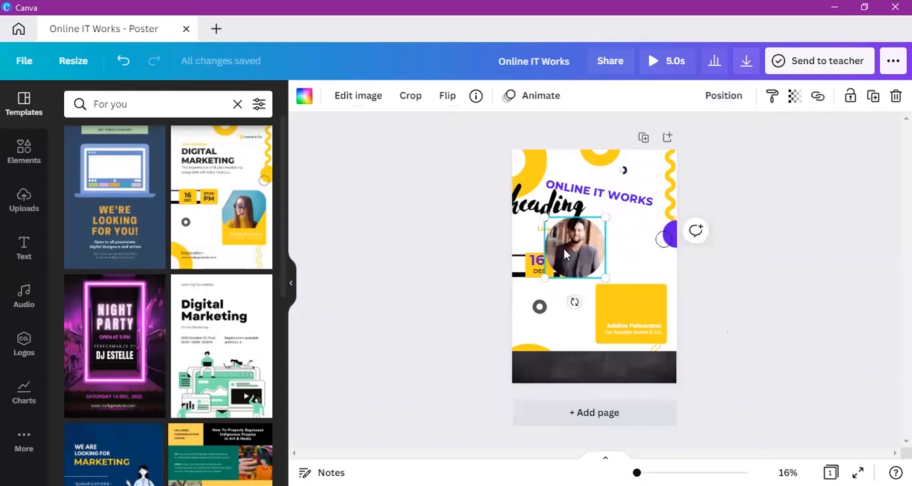
# Step: Move the round portrait photo up onto the script heading and bring it forward one layer
pyautogui.moveTo(565, 246); pyautogui.dragTo(587, 244)
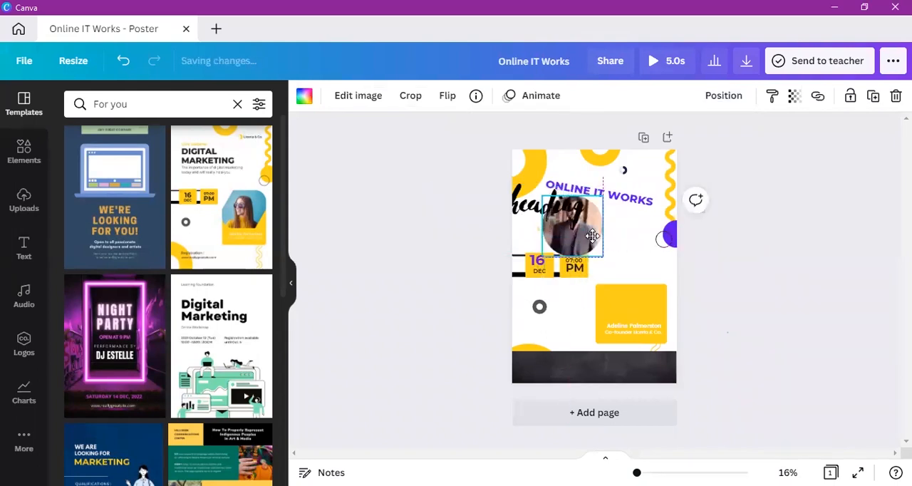
pyautogui.click(716, 100)
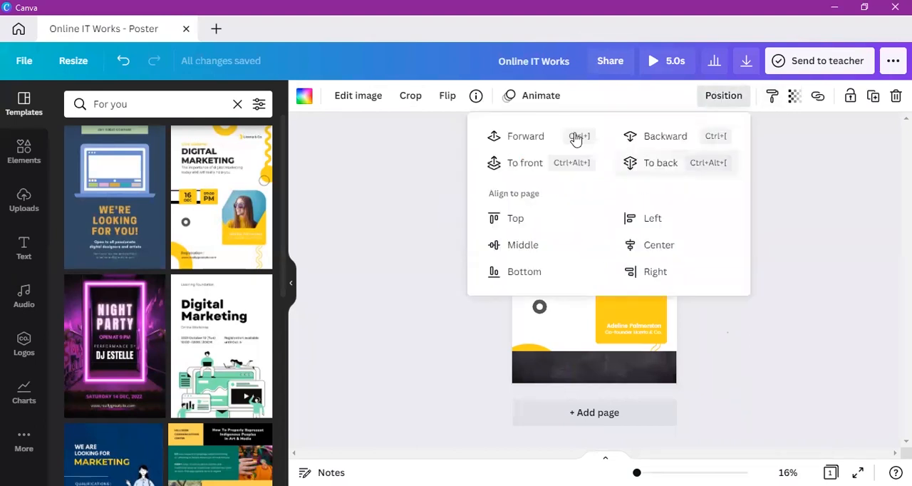
pyautogui.click(542, 135)
pyautogui.click(777, 179)
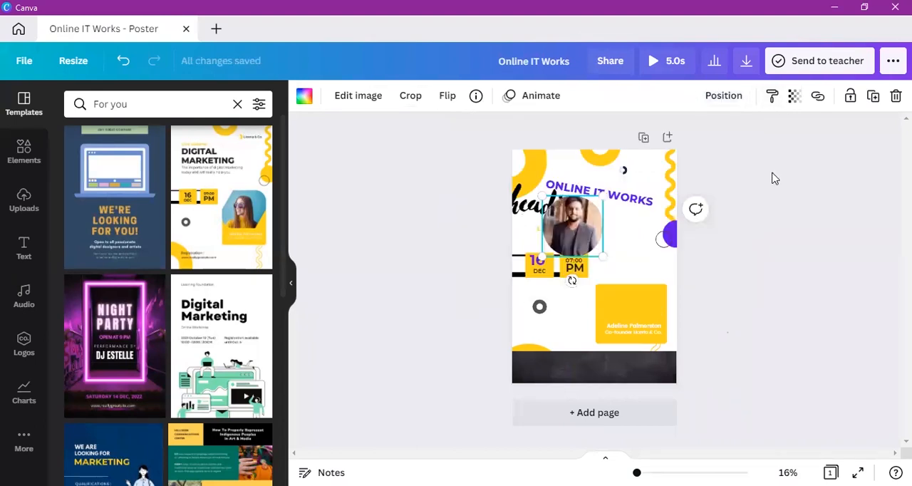
# Step: Nudge the round portrait photo sideways and move the script heading up over the title
pyautogui.moveTo(579, 227)
pyautogui.mouseDown()
pyautogui.moveTo(571, 211)
pyautogui.moveTo(585, 224)
pyautogui.mouseUp()
pyautogui.moveTo(531, 206); pyautogui.dragTo(559, 191)
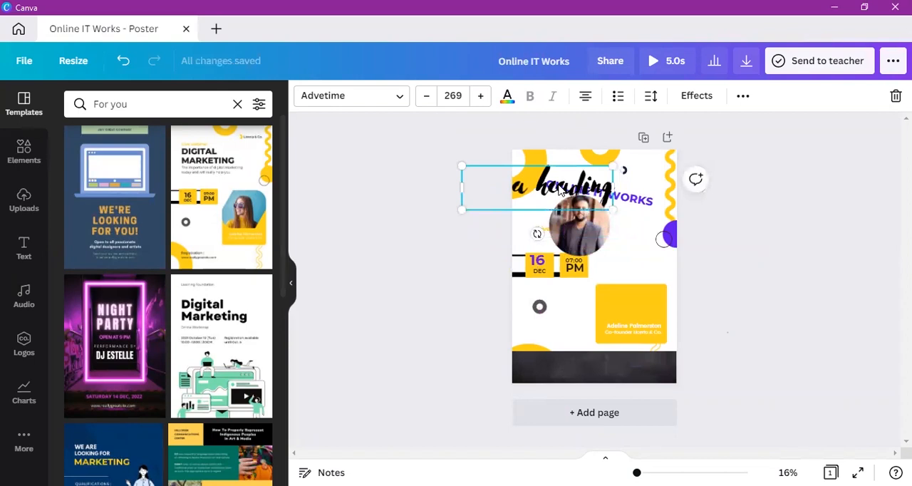